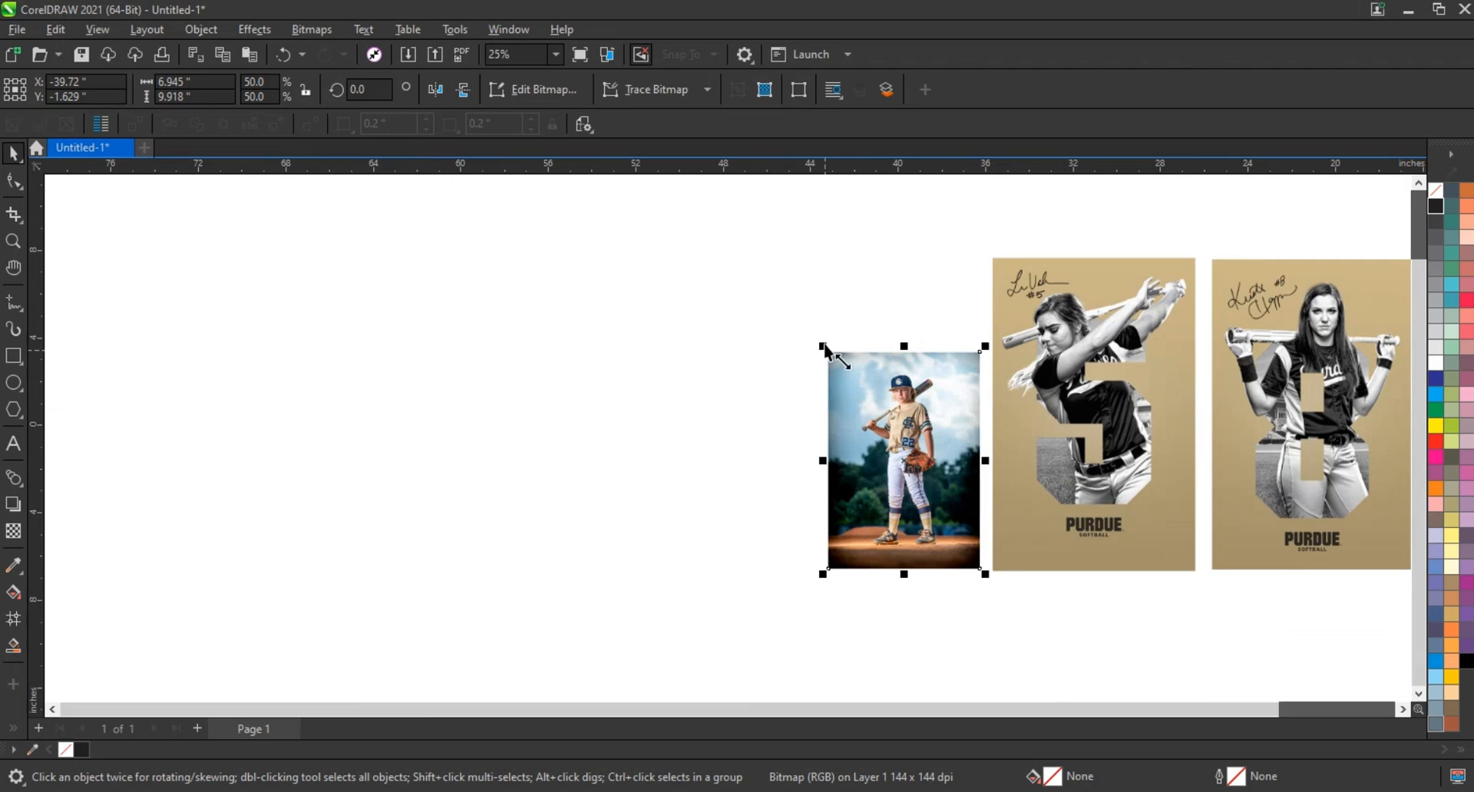
Enlarge the baseball player photo to about 9.9 × 14.2 inches and place it beside the reference posters.
drag(824, 347, 757, 254)
drag(807, 417, 782, 414)
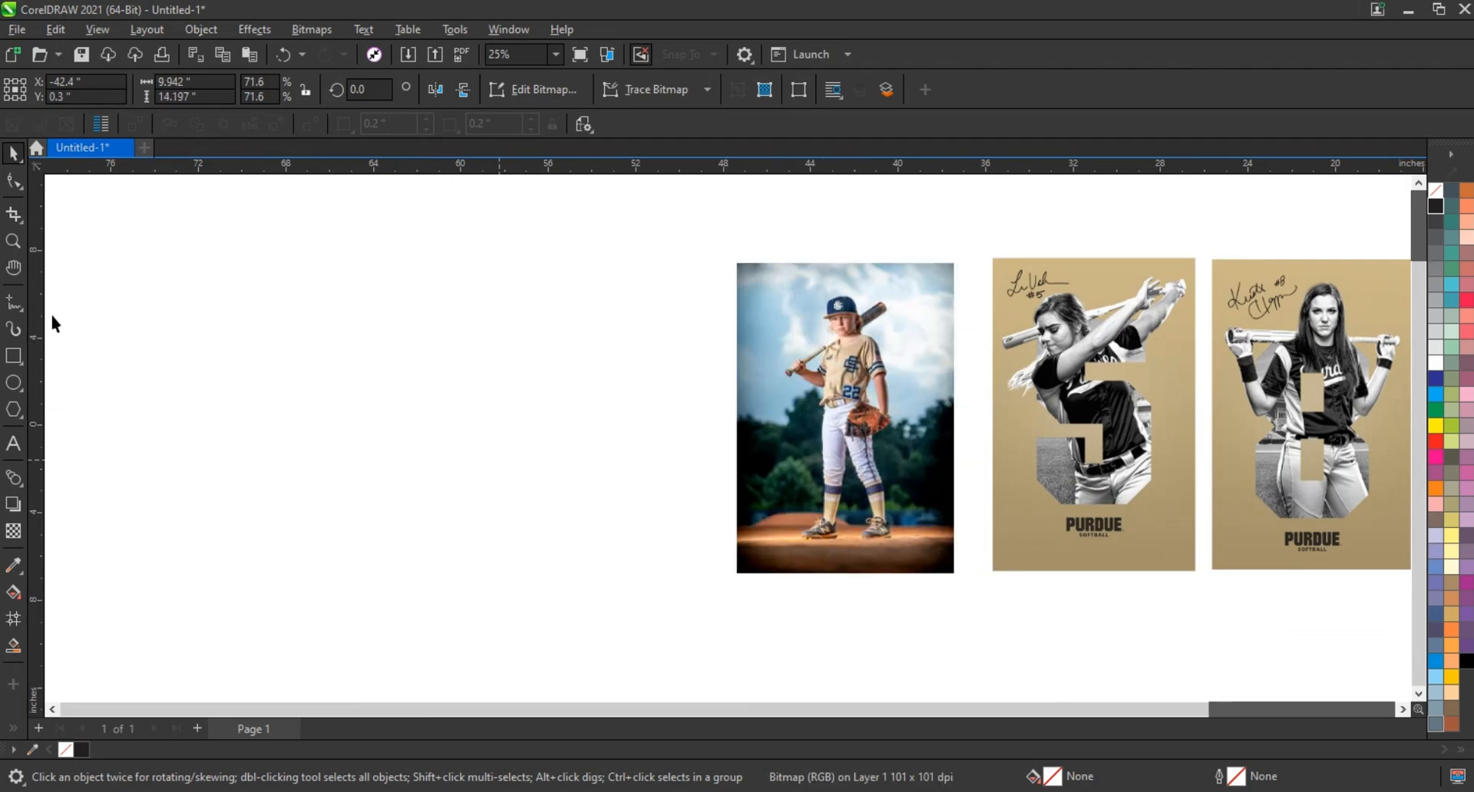
Add the number 8 in the Jersey M54 font, scaled to about 4.5 × 8 inches and placed over the player.
click(13, 241)
drag(663, 267, 1336, 527)
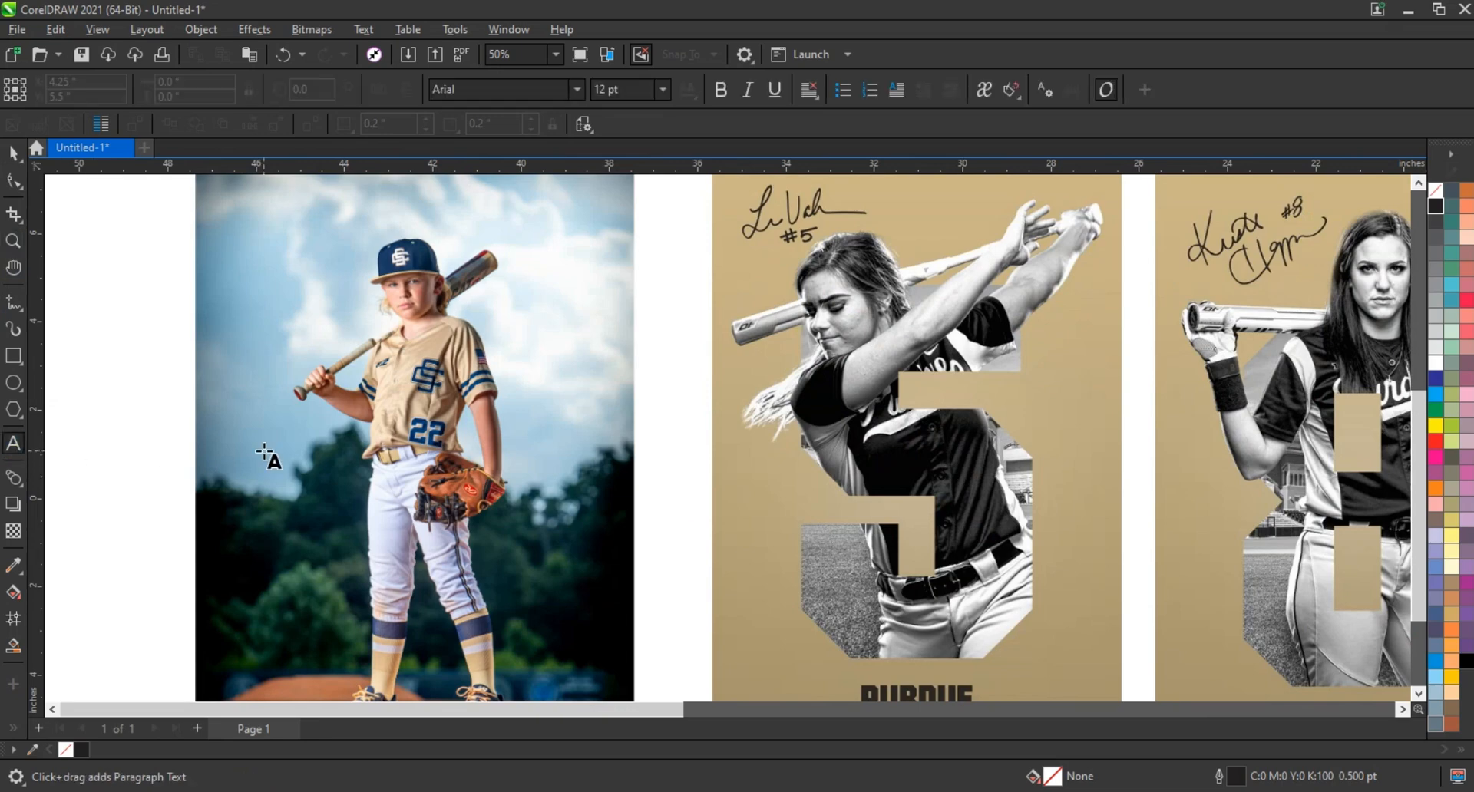
key(ctrl+space)
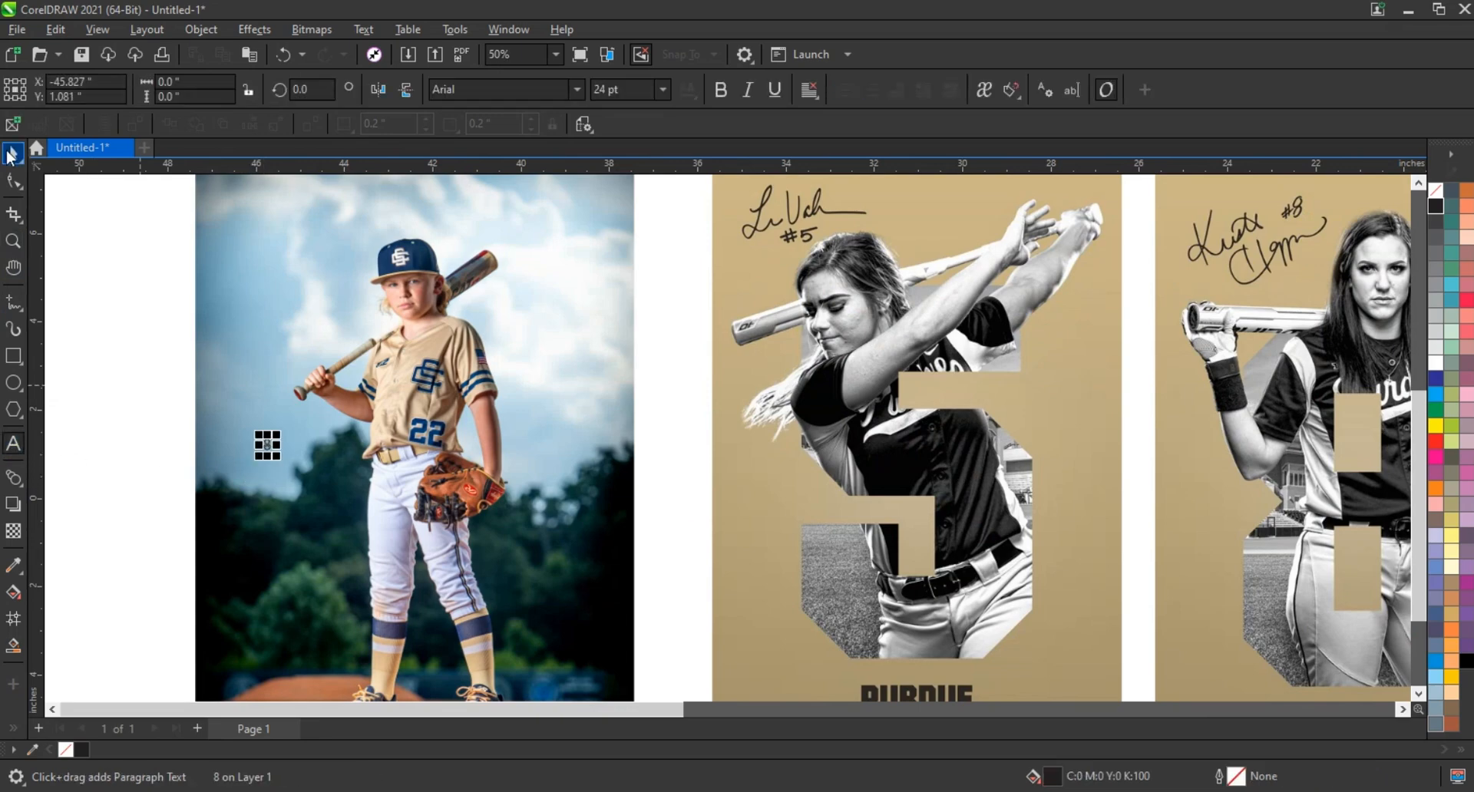
click(578, 89)
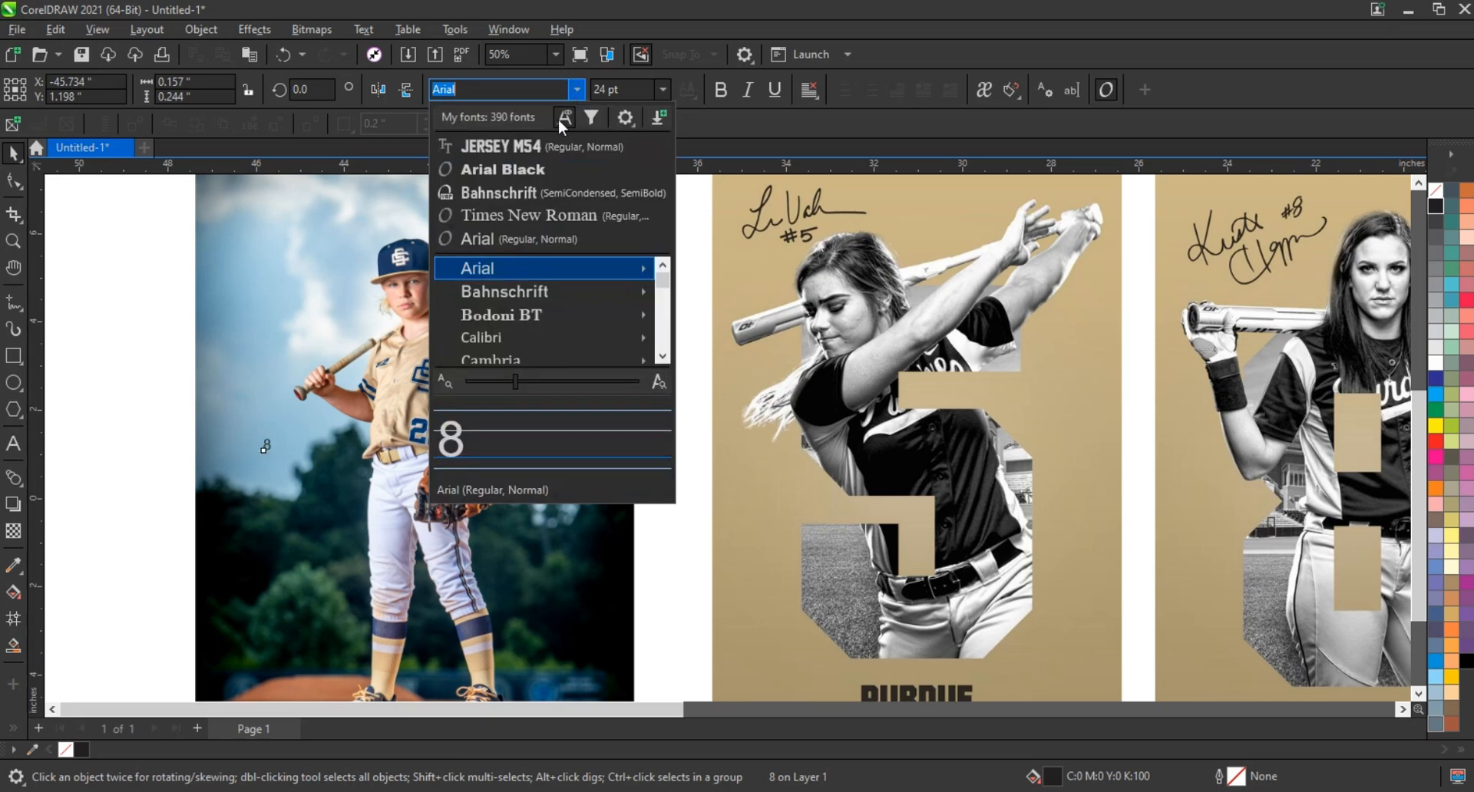
click(520, 144)
drag(278, 462, 430, 637)
drag(320, 467, 457, 462)
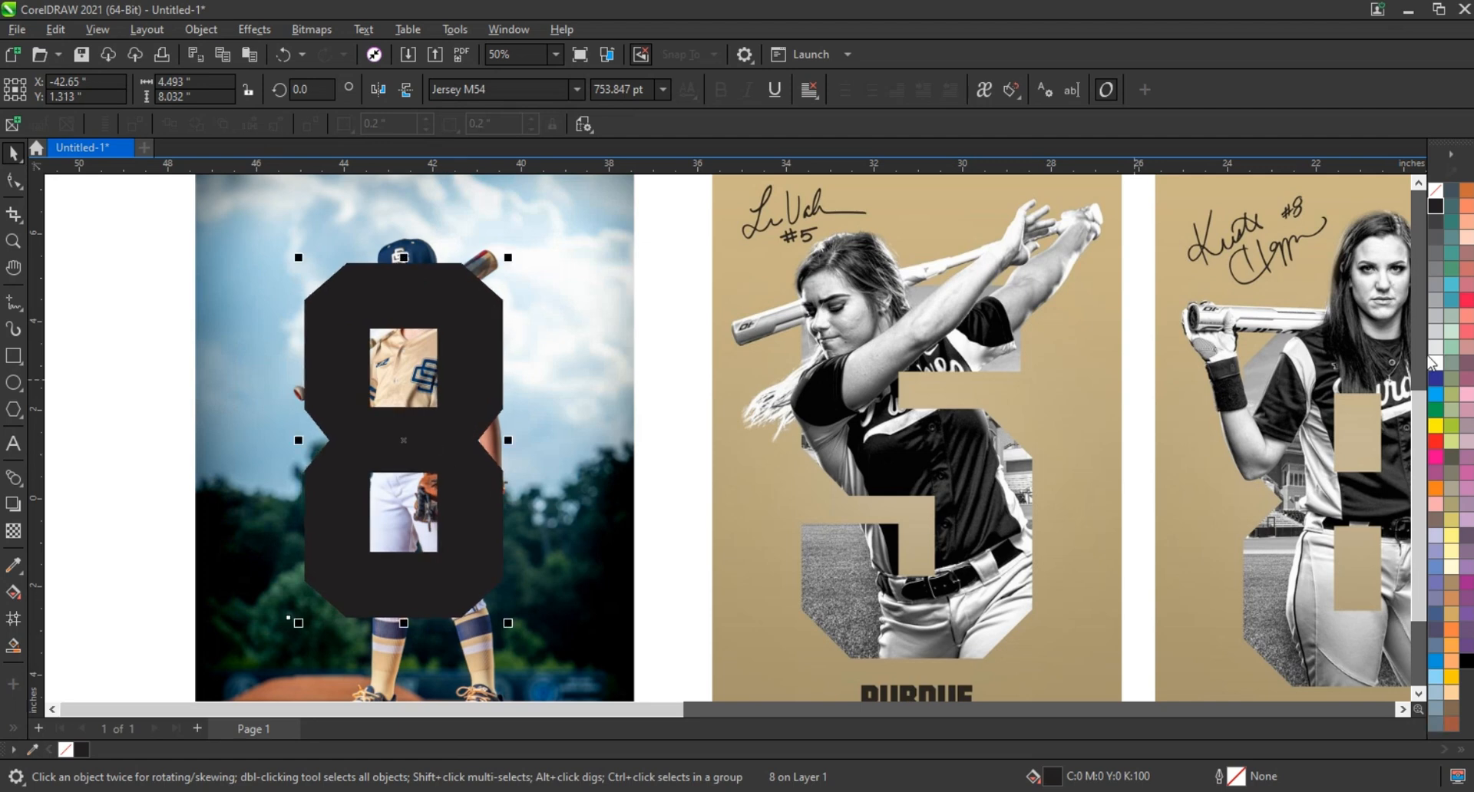
Remove the fill from the number 8 and give it a white outline.
click(1436, 192)
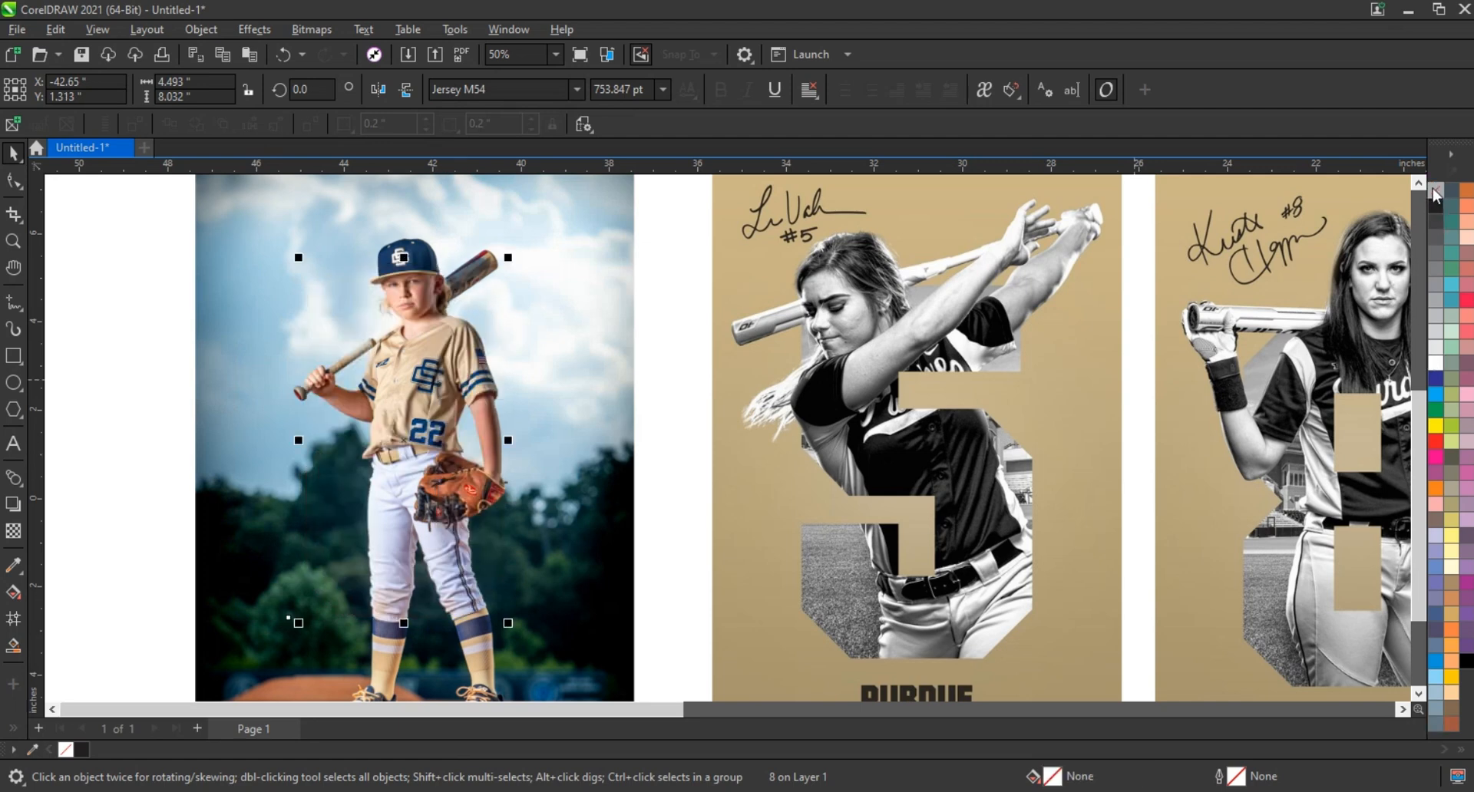
right_click(1463, 370)
click(1392, 376)
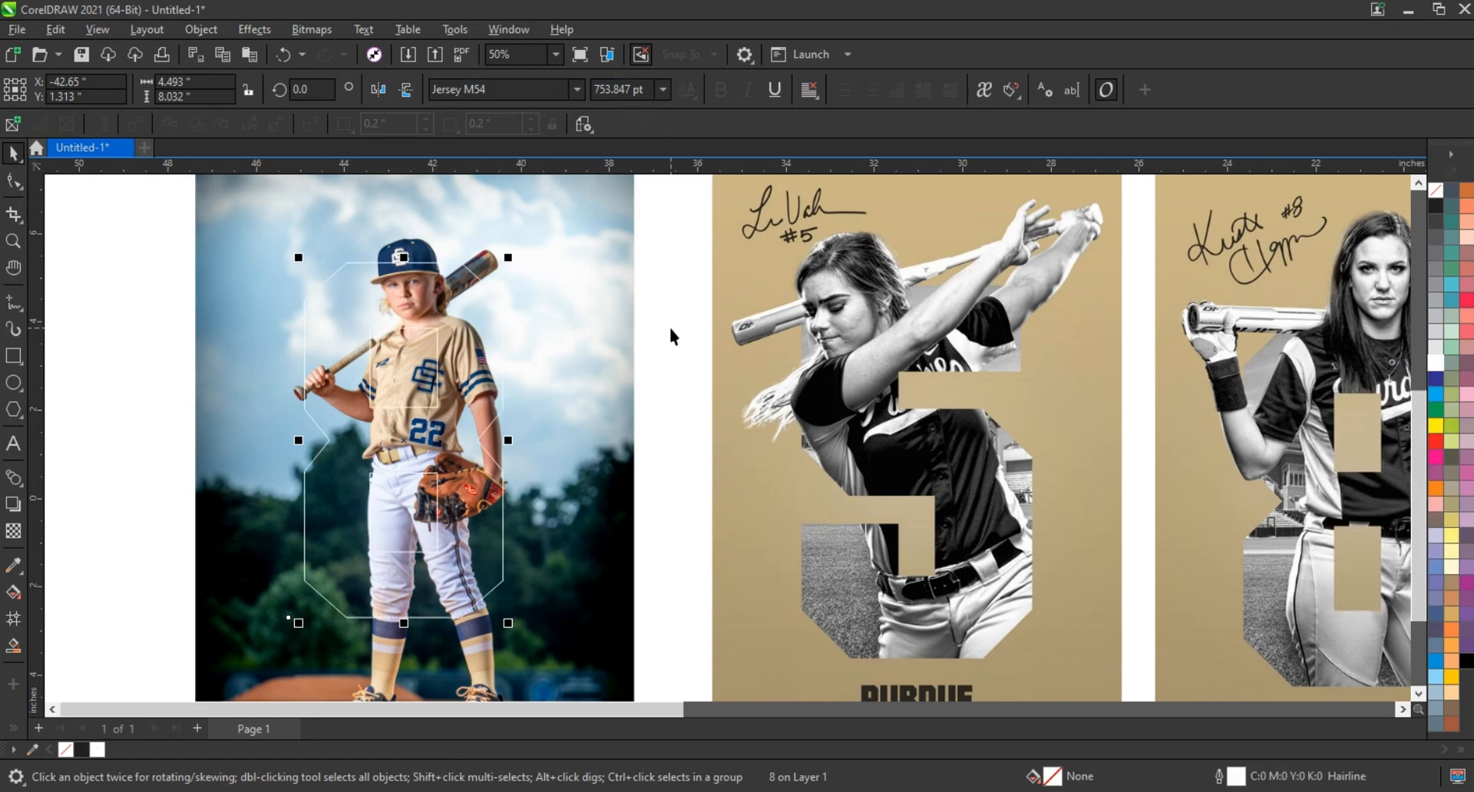
Convert the number 8 to curves and set its outline to 2.0 pt black.
key(ctrl+q)
click(607, 89)
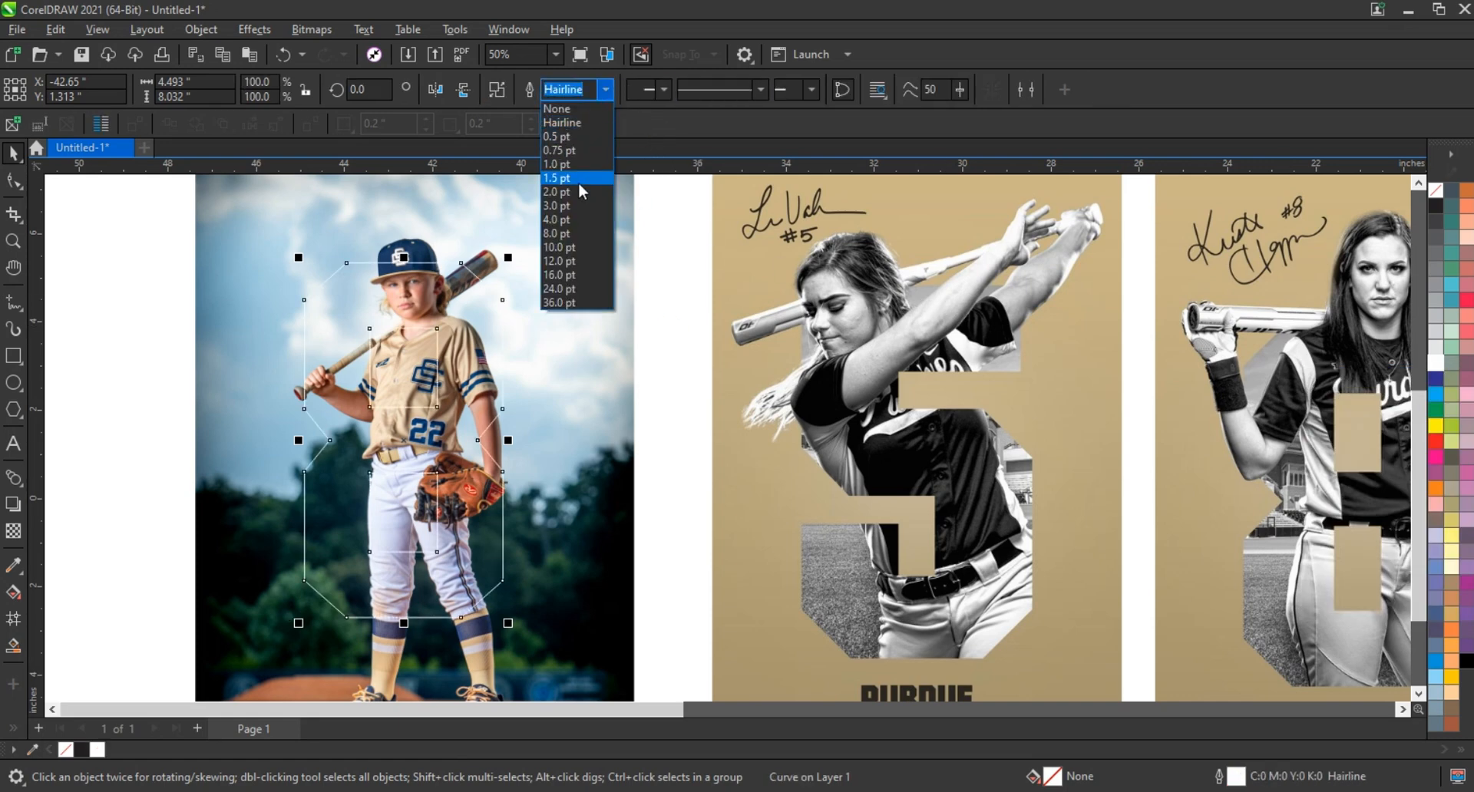
click(580, 198)
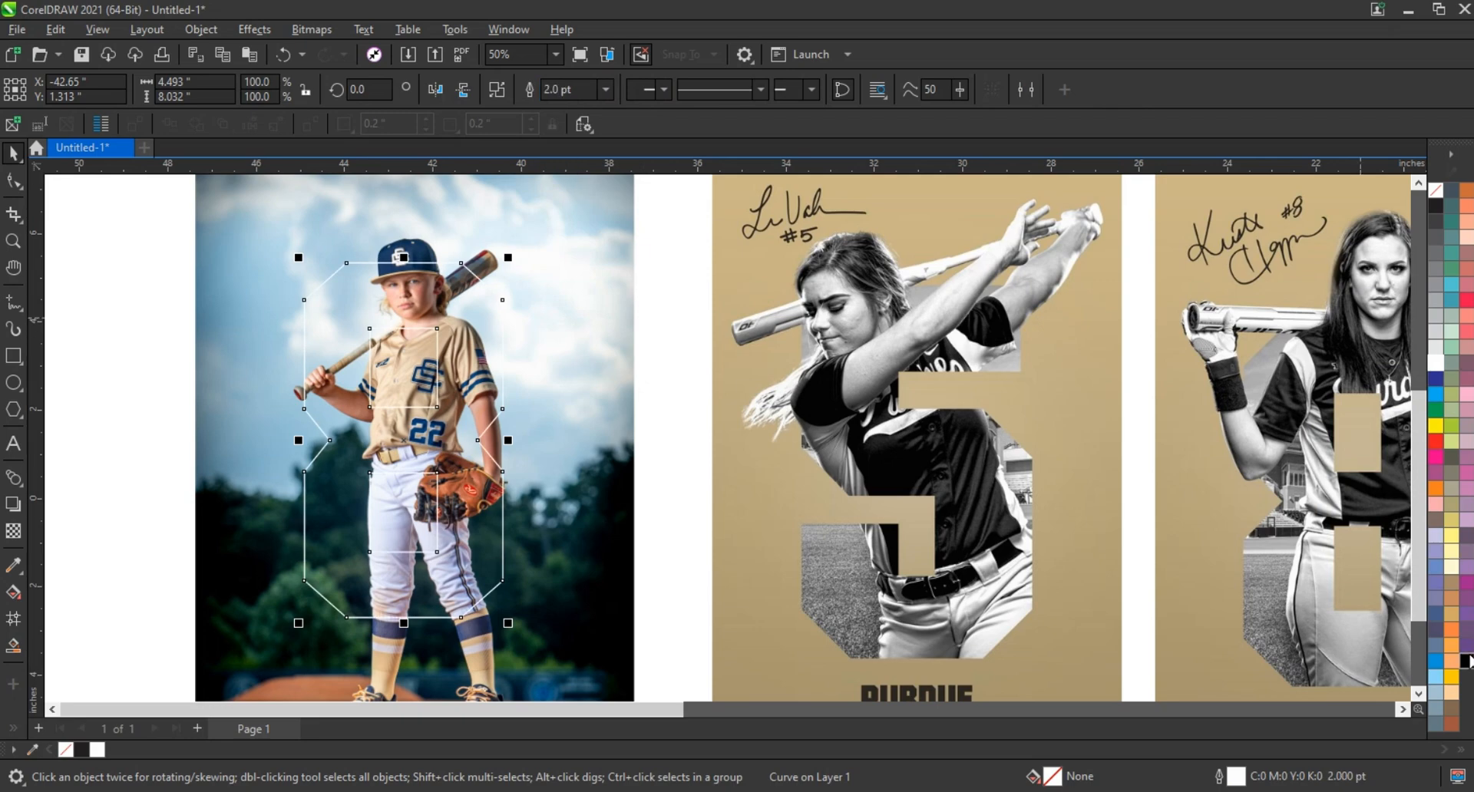
right_click(1468, 662)
click(1366, 404)
Enlarge the 8 slightly, and scale the photo to about 13.3 × 19 inches so the player's head and bat extend past the number.
scroll(423, 453, down, 1)
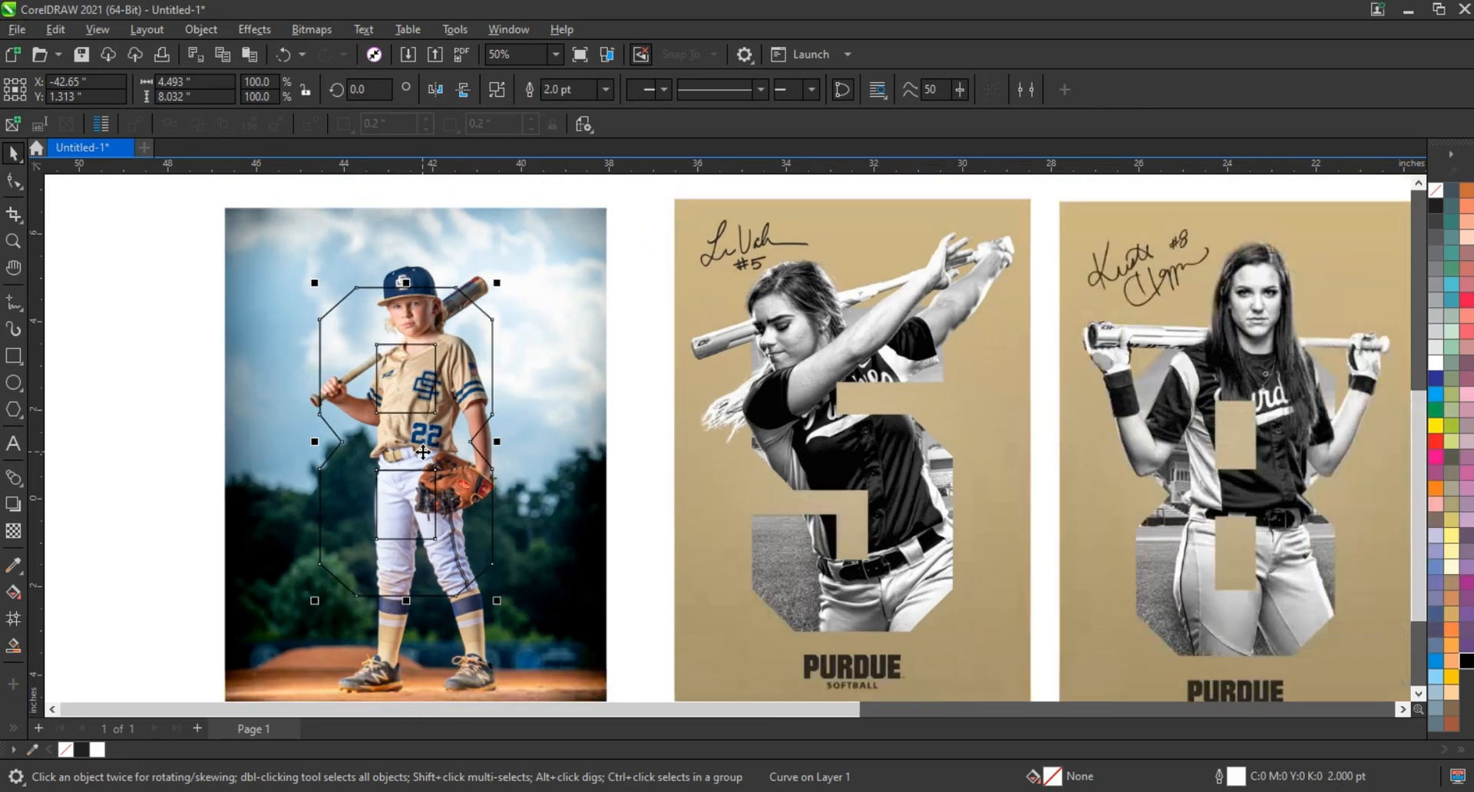
scroll(422, 453, down, 1)
drag(489, 304, 496, 295)
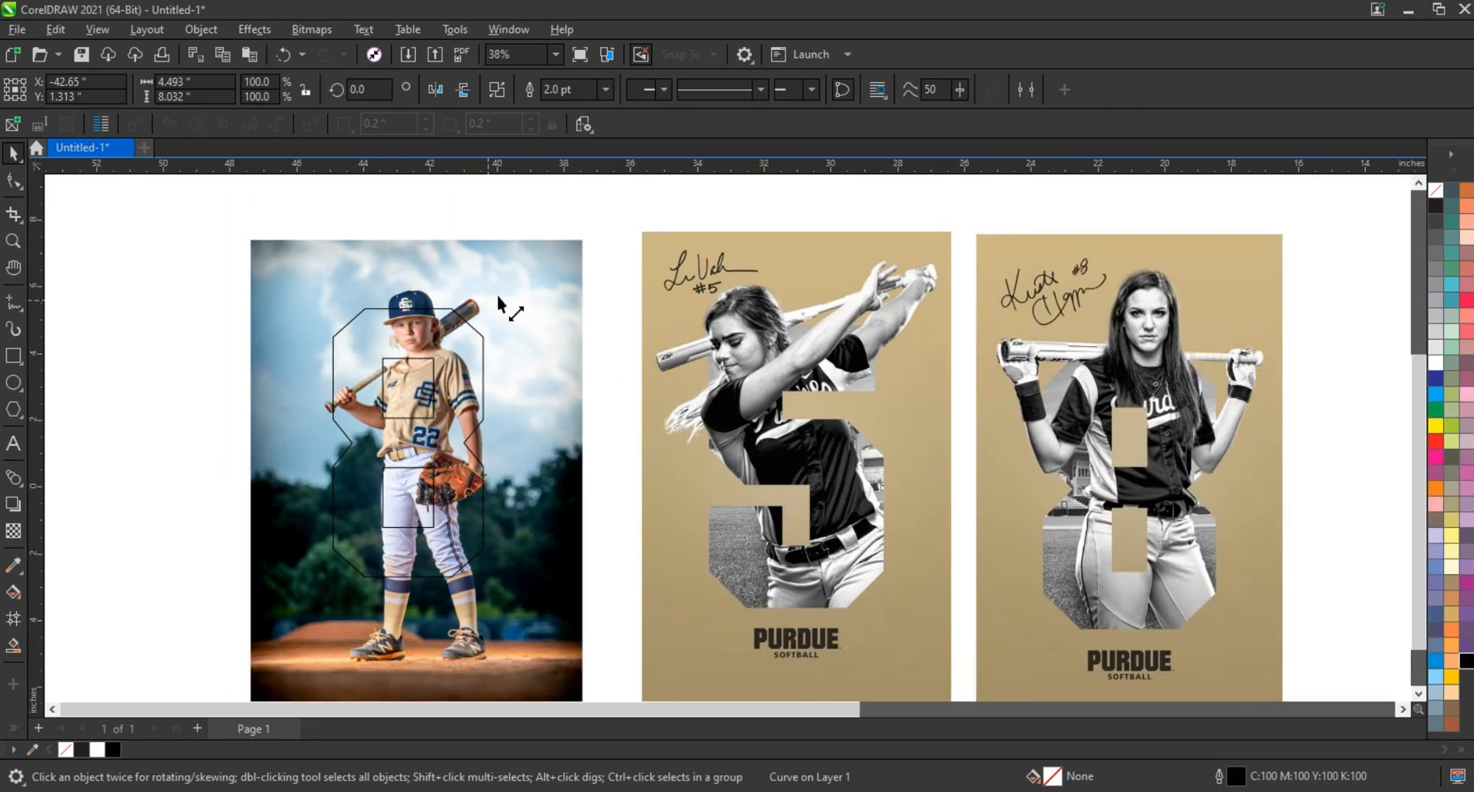
click(511, 614)
drag(586, 244, 645, 192)
drag(564, 341, 549, 352)
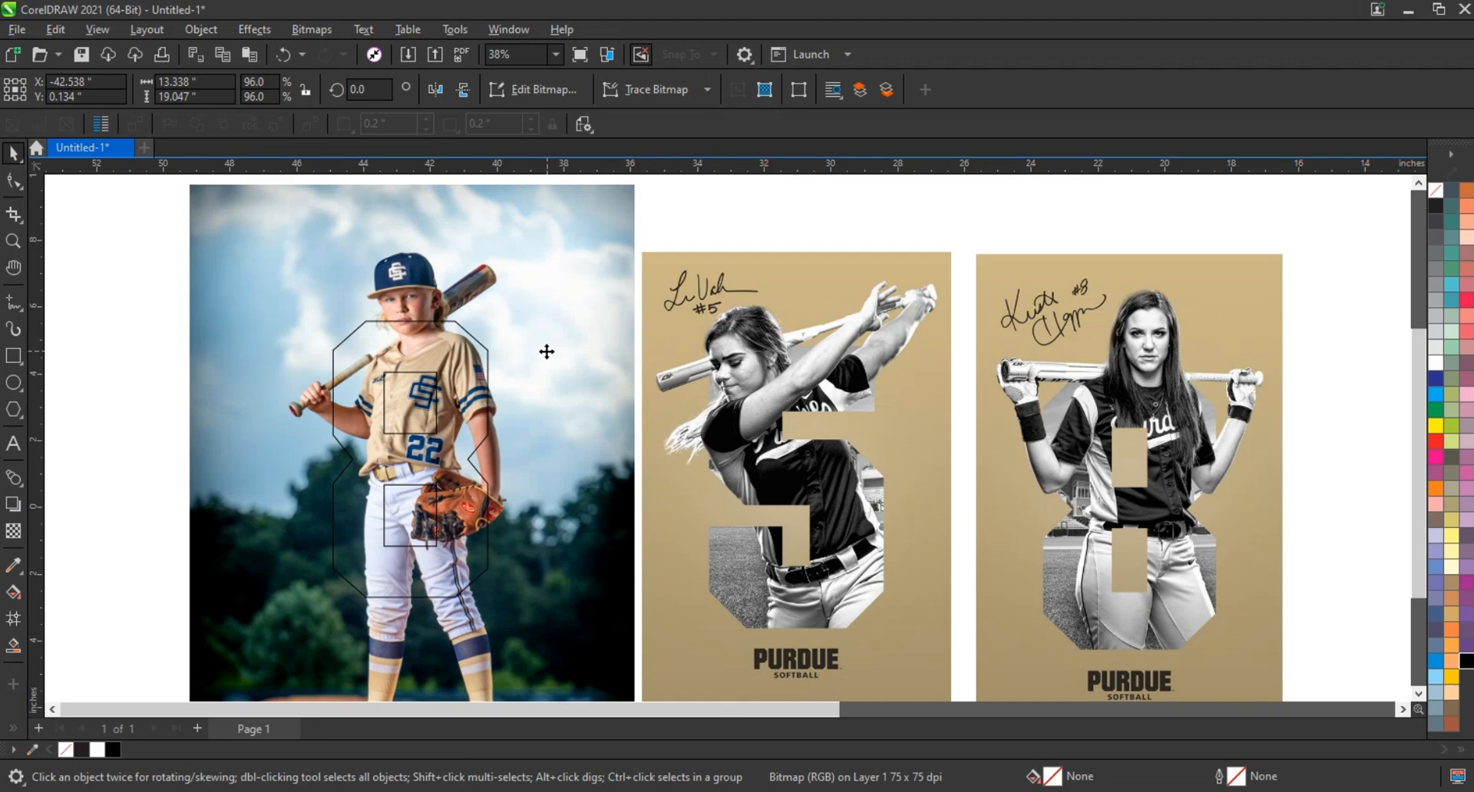
drag(547, 351, 546, 352)
click(170, 349)
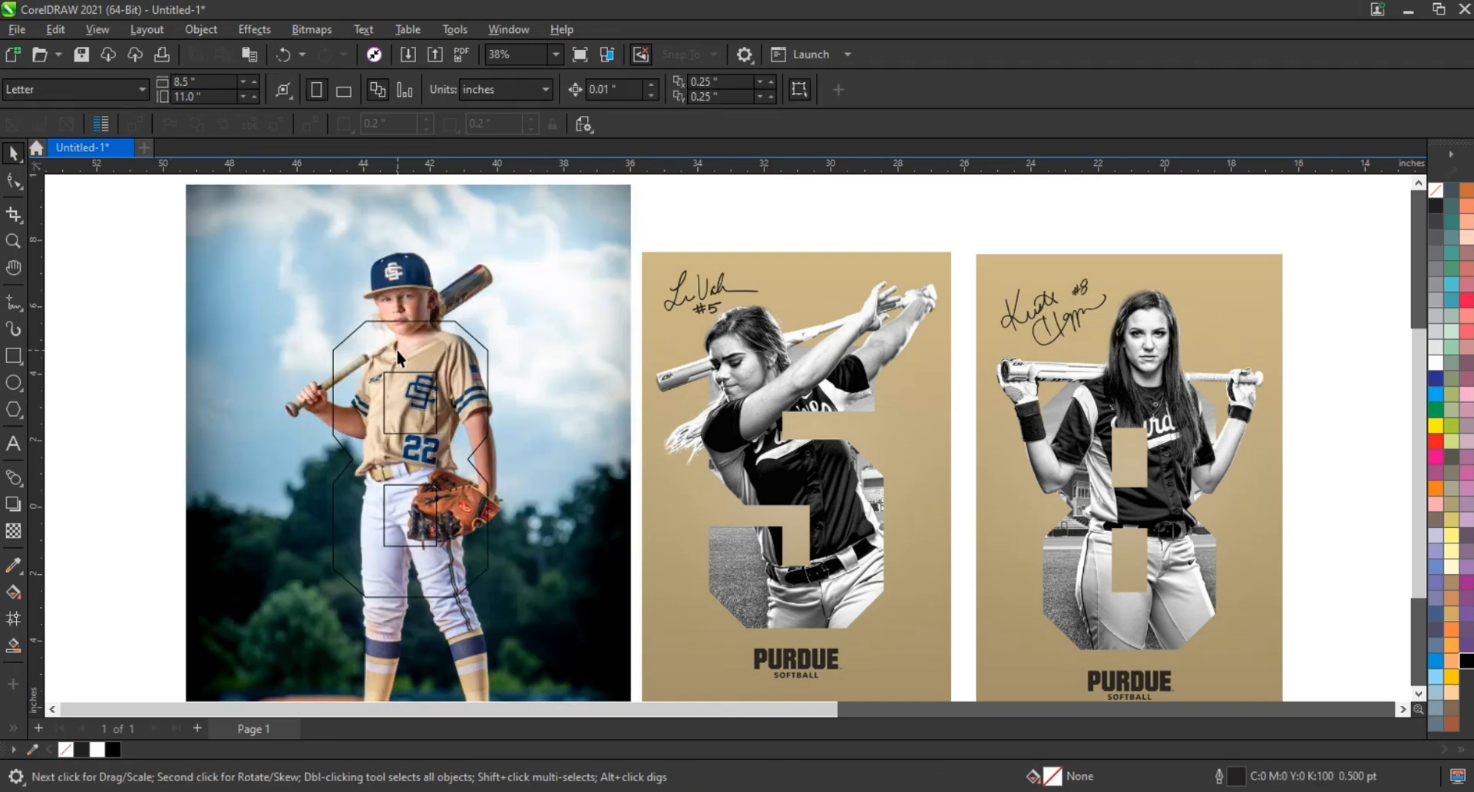
click(396, 349)
click(95, 387)
Start a freehand outline at the cap's back edge, tracing around the bat barrel and down the hair to just below the 8's top edge.
click(12, 241)
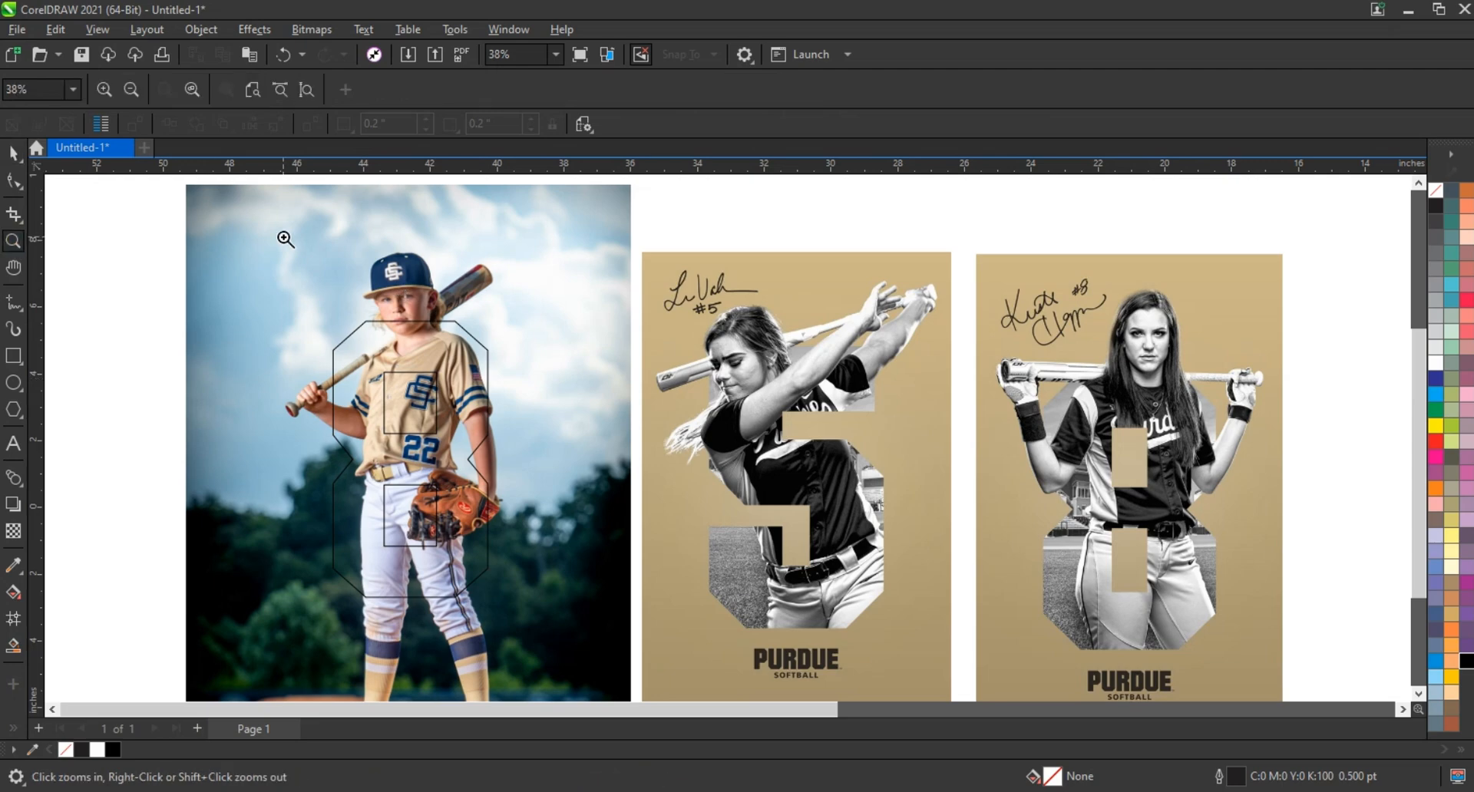
drag(283, 238, 565, 480)
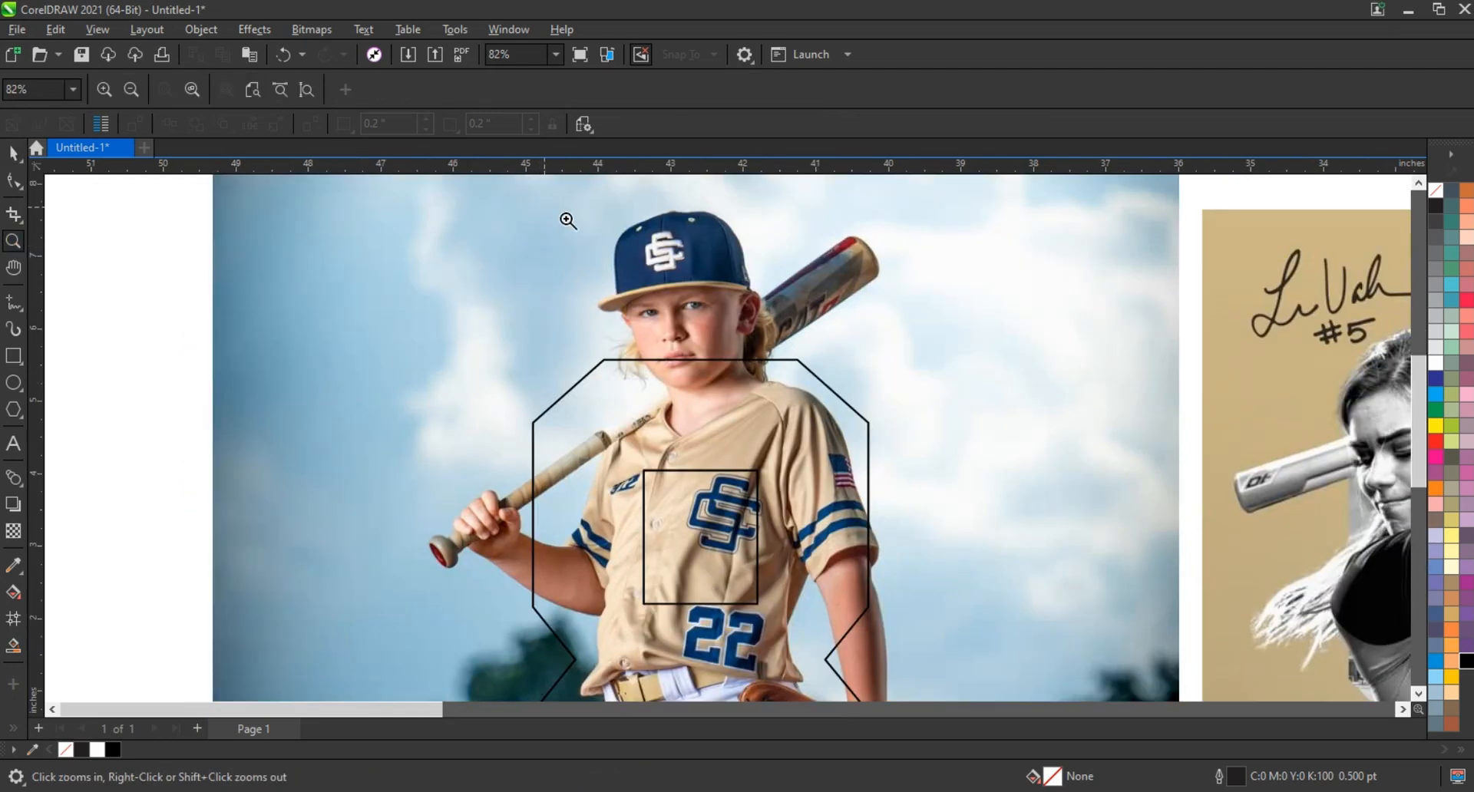
drag(978, 410, 1004, 428)
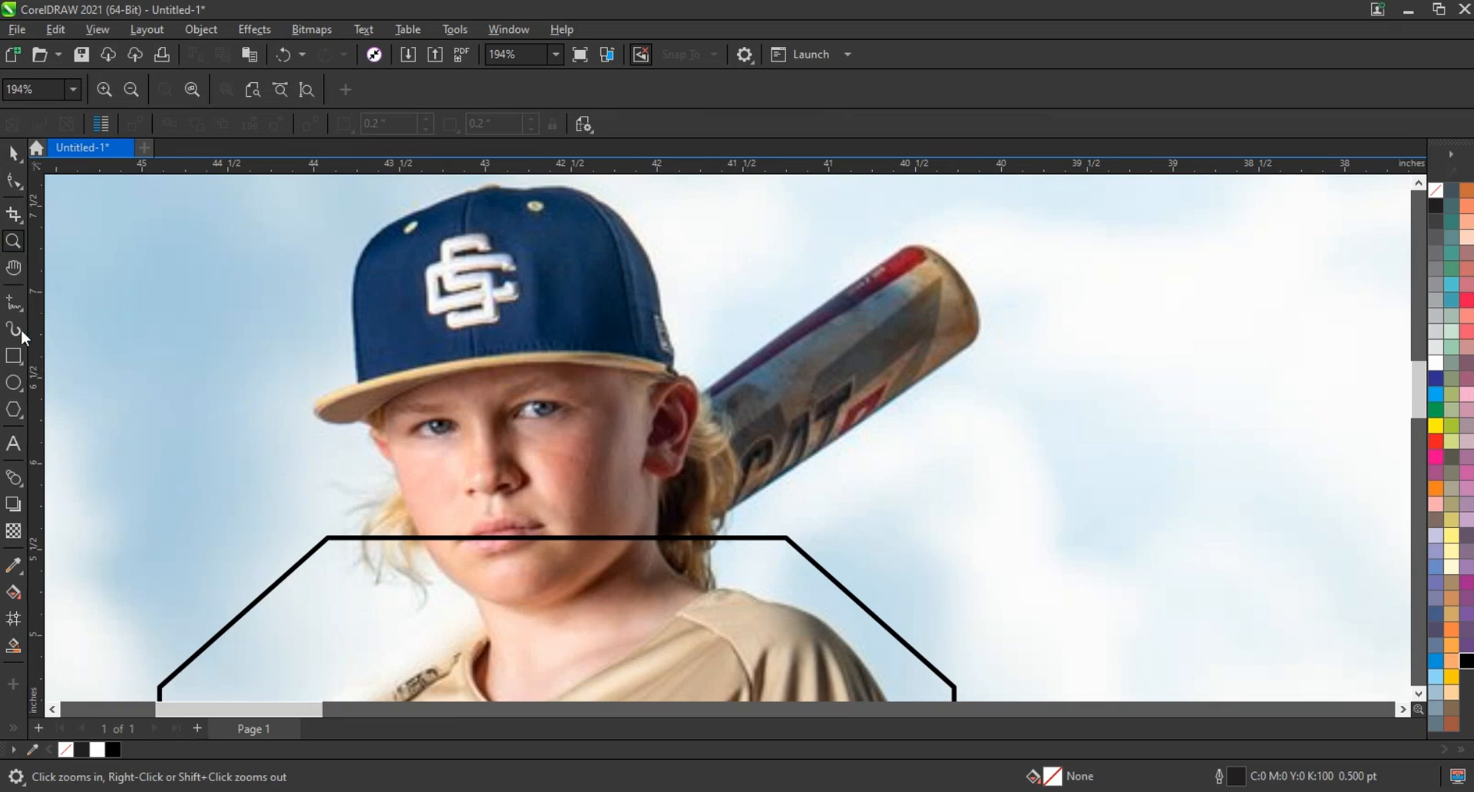
click(13, 303)
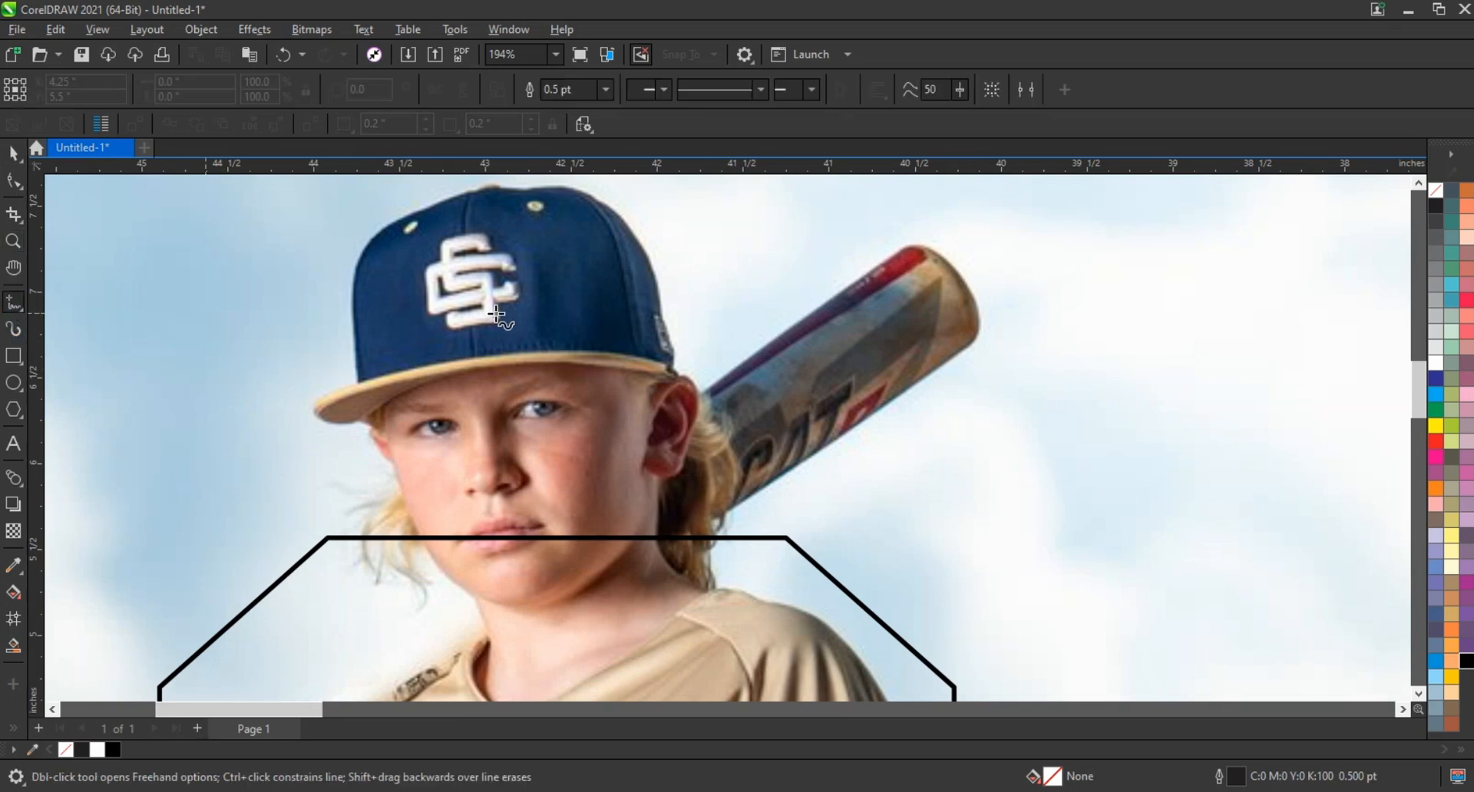
click(672, 367)
double_click(698, 391)
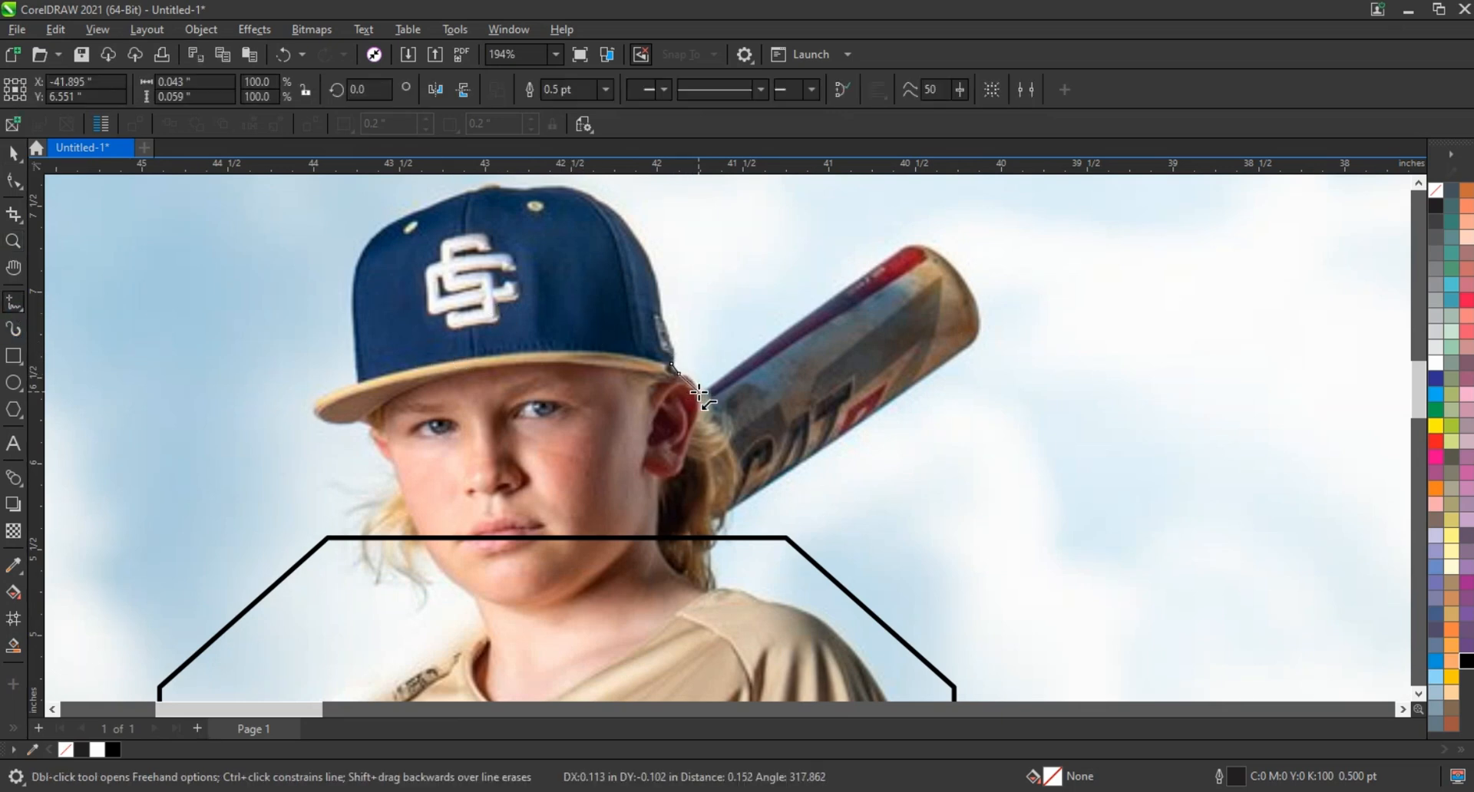
double_click(906, 249)
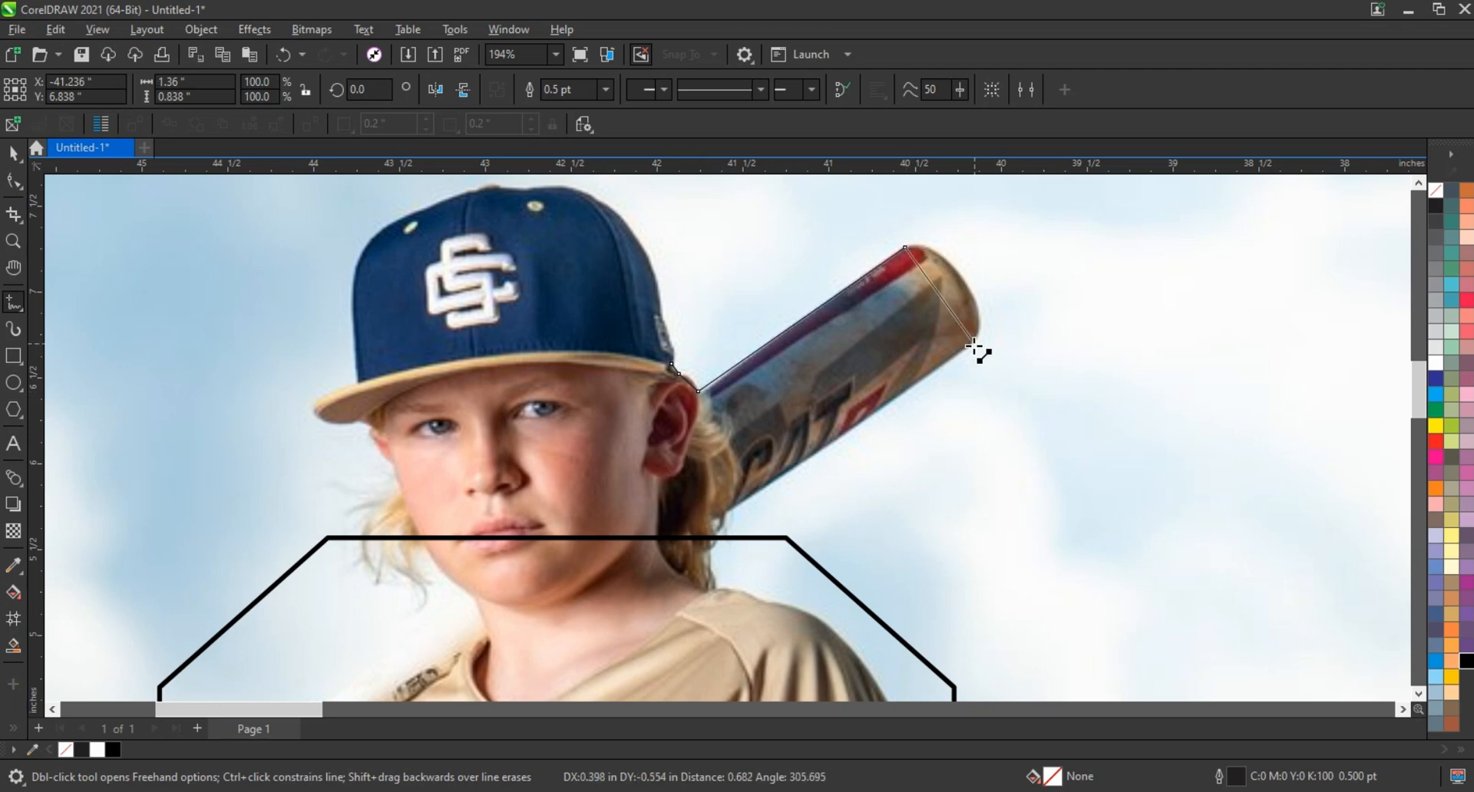
double_click(968, 345)
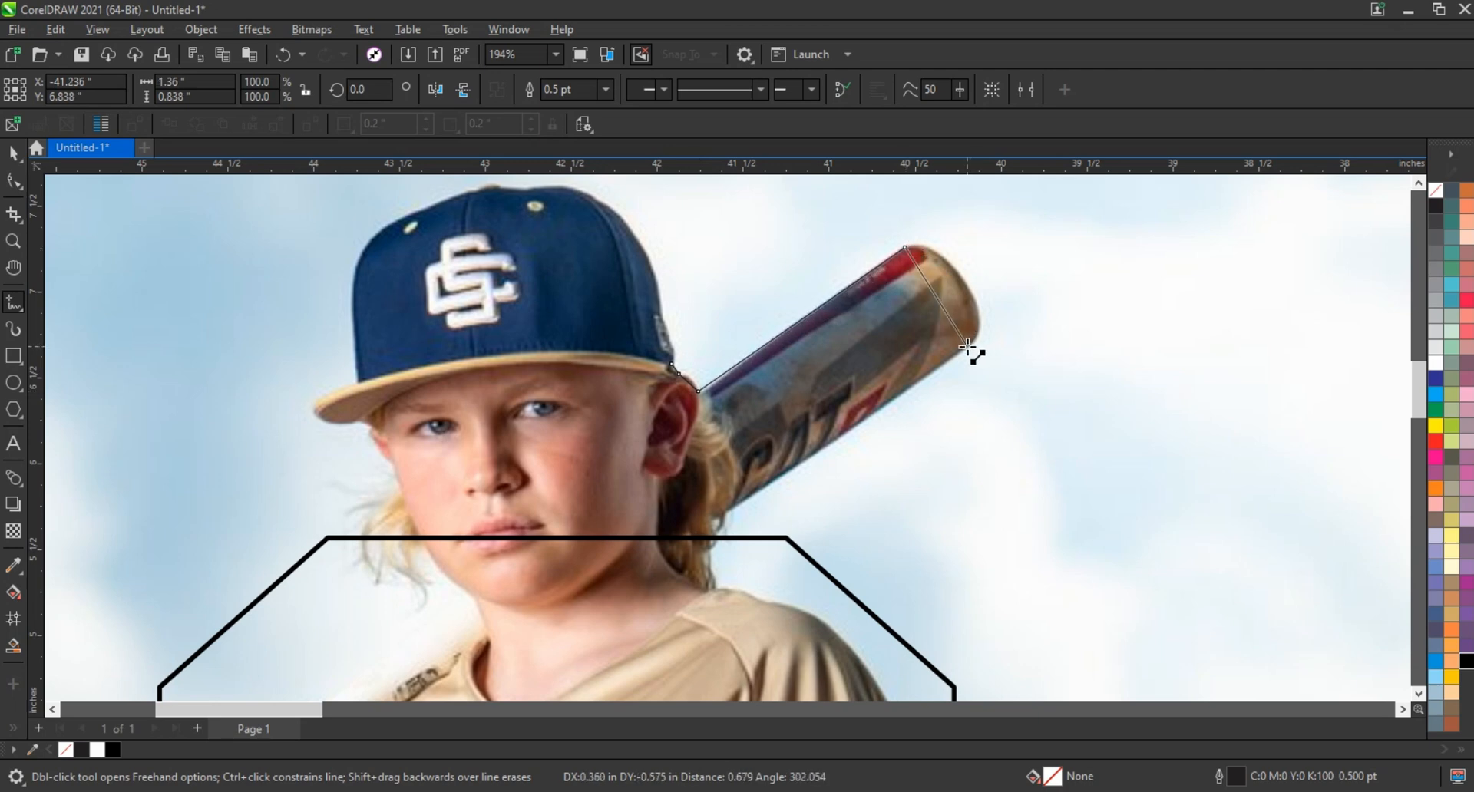
double_click(713, 516)
double_click(706, 561)
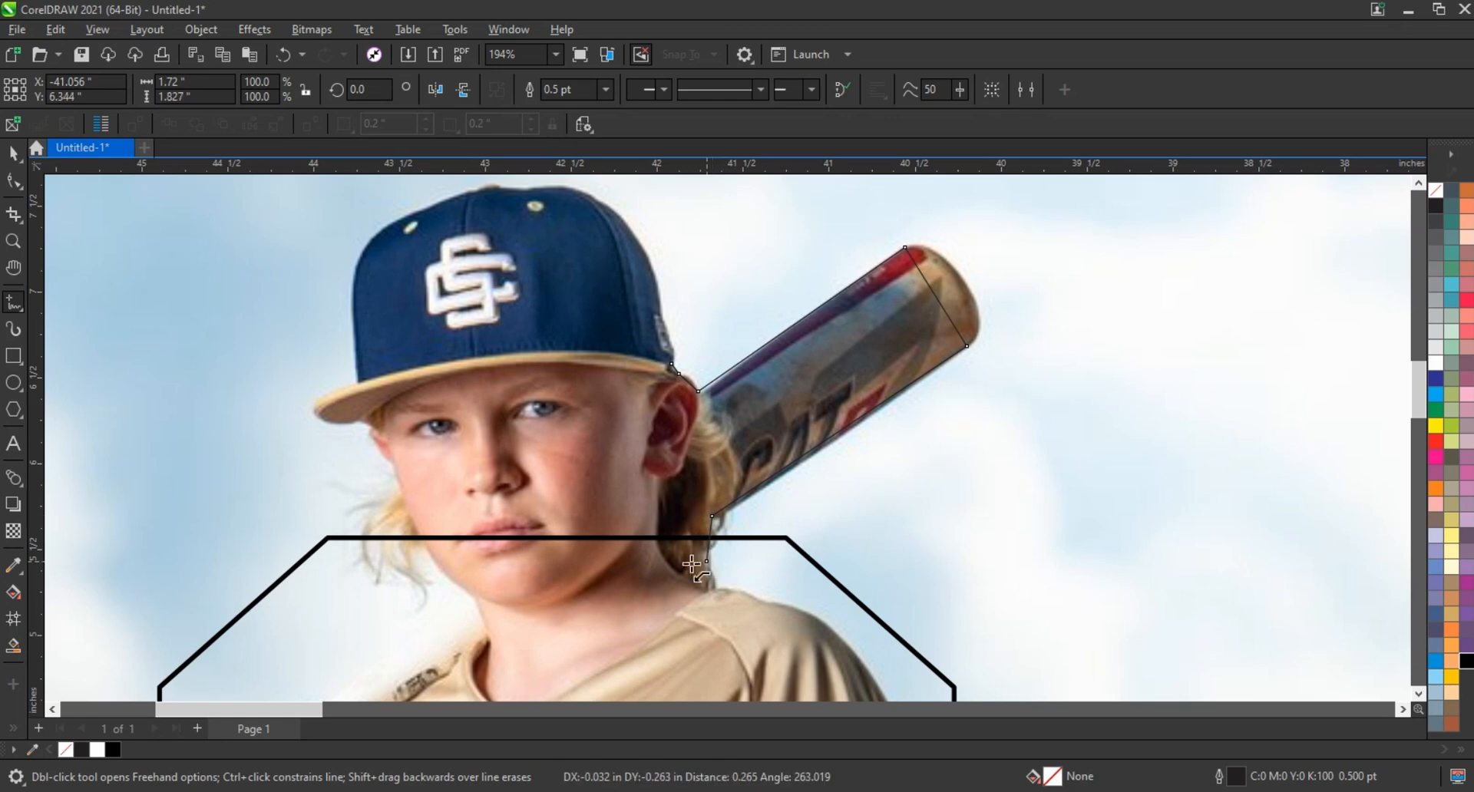
Continue the outline across the chin just below the 8's top edge and up the side of the face to the cap brim.
double_click(427, 555)
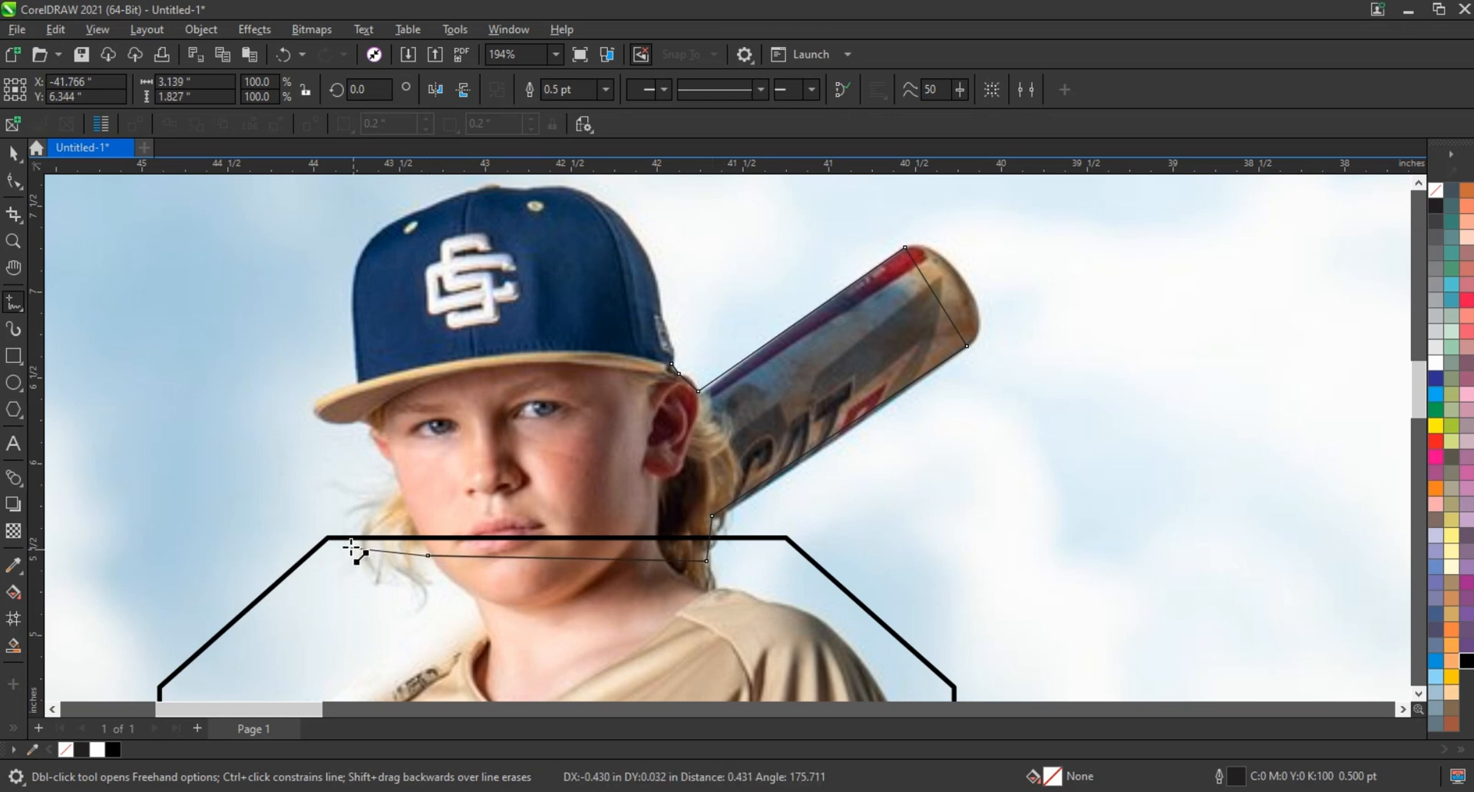
double_click(351, 545)
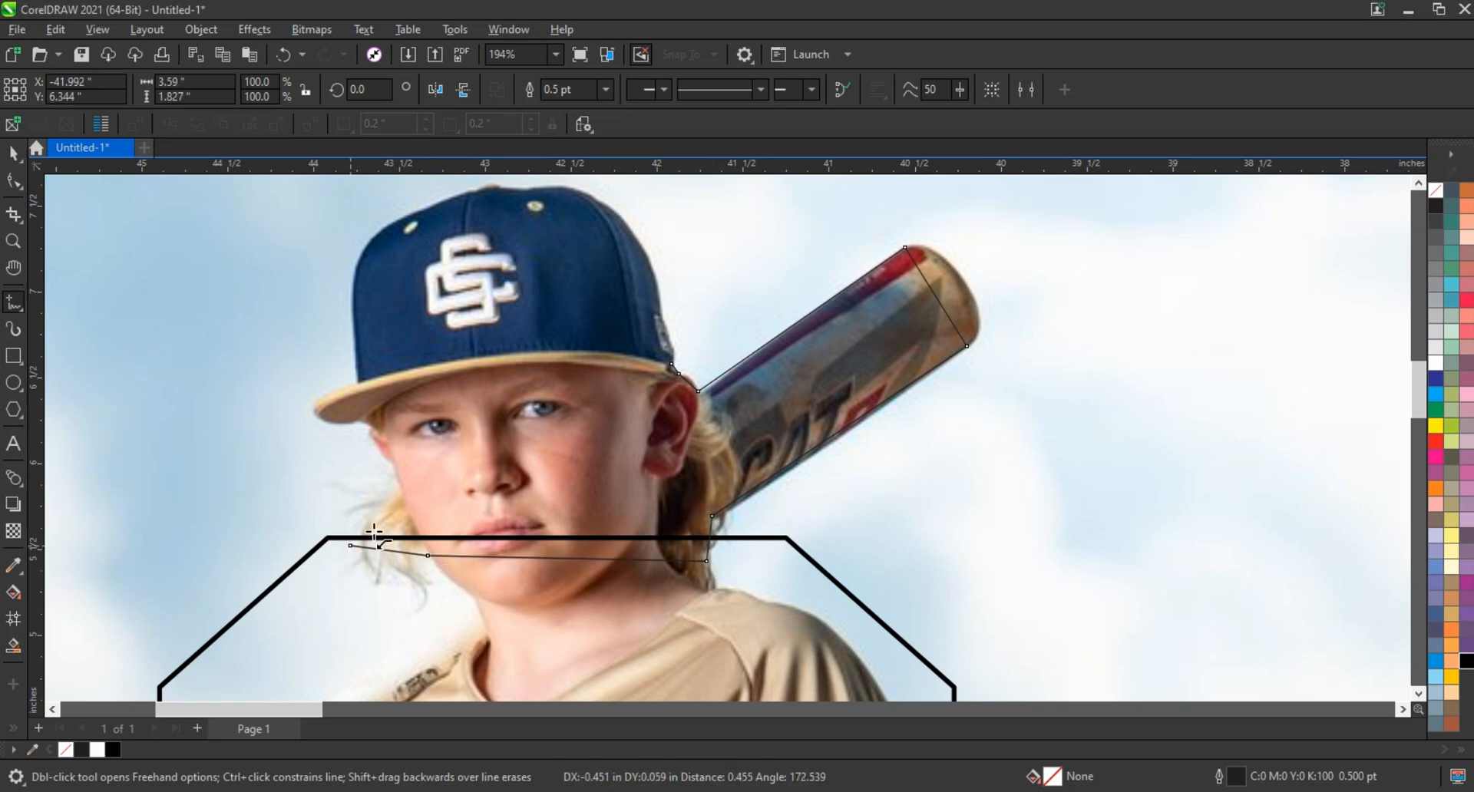
double_click(392, 465)
double_click(370, 426)
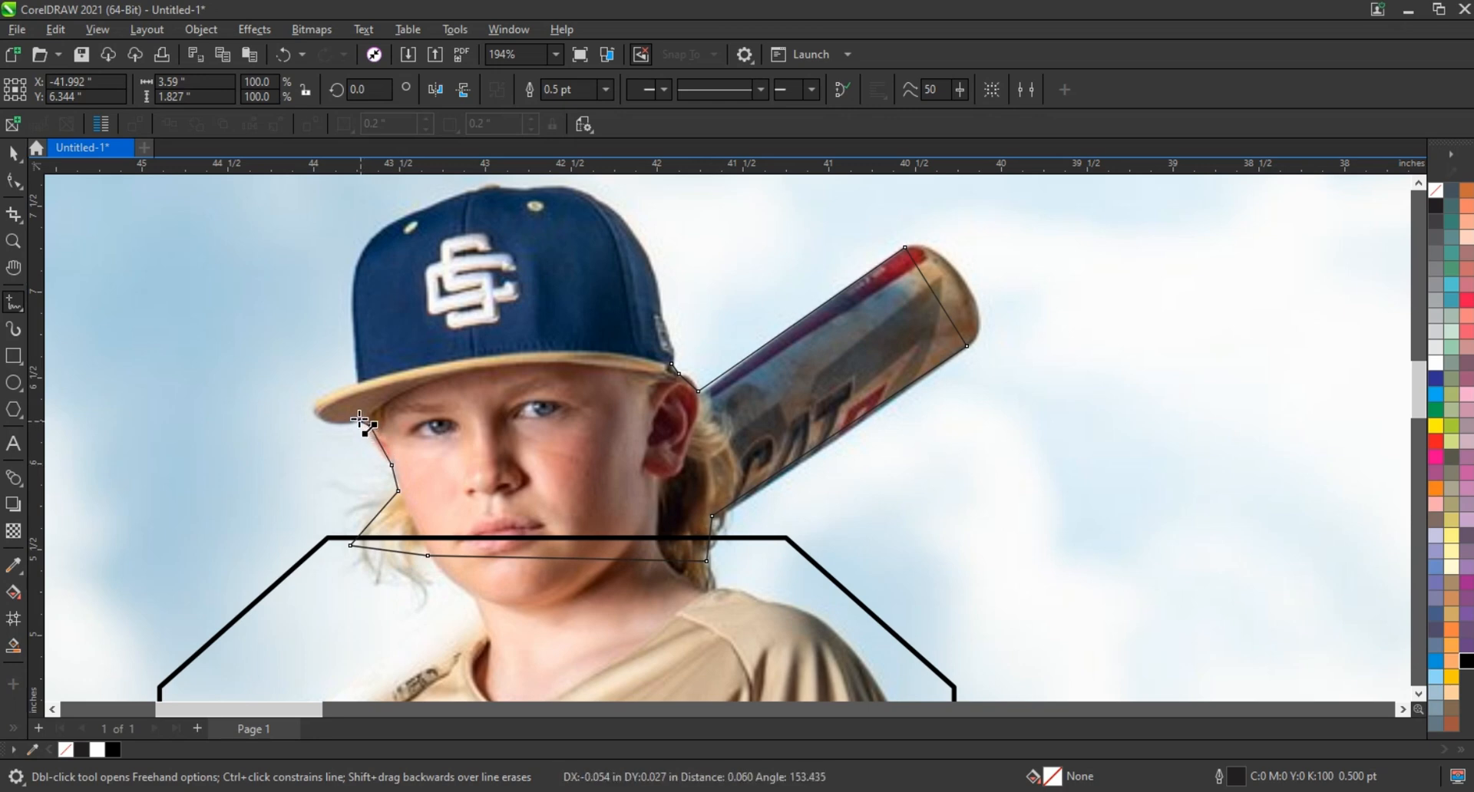
double_click(361, 421)
double_click(355, 387)
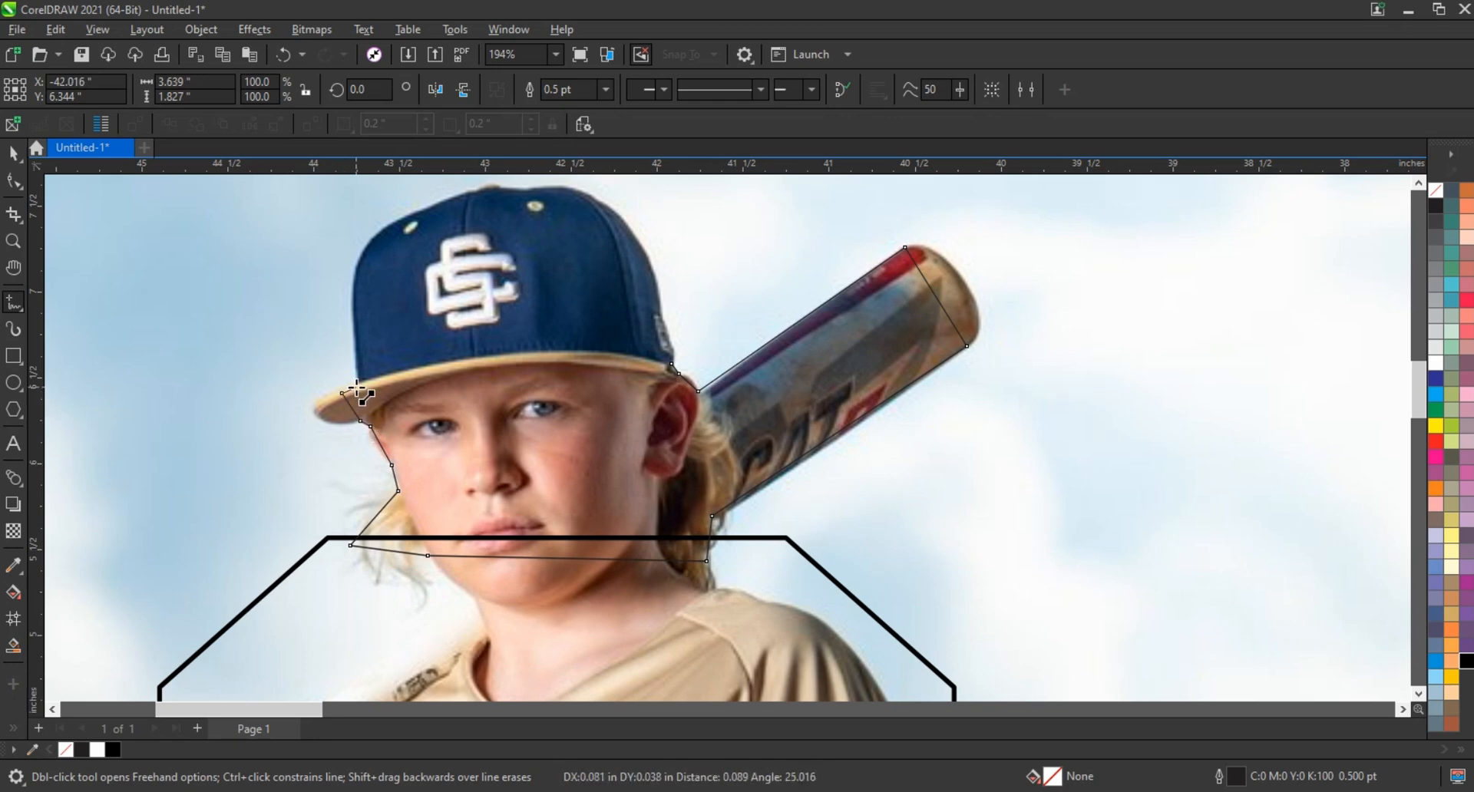
Trace around the crown of the cap and close the outline at its starting point.
double_click(392, 225)
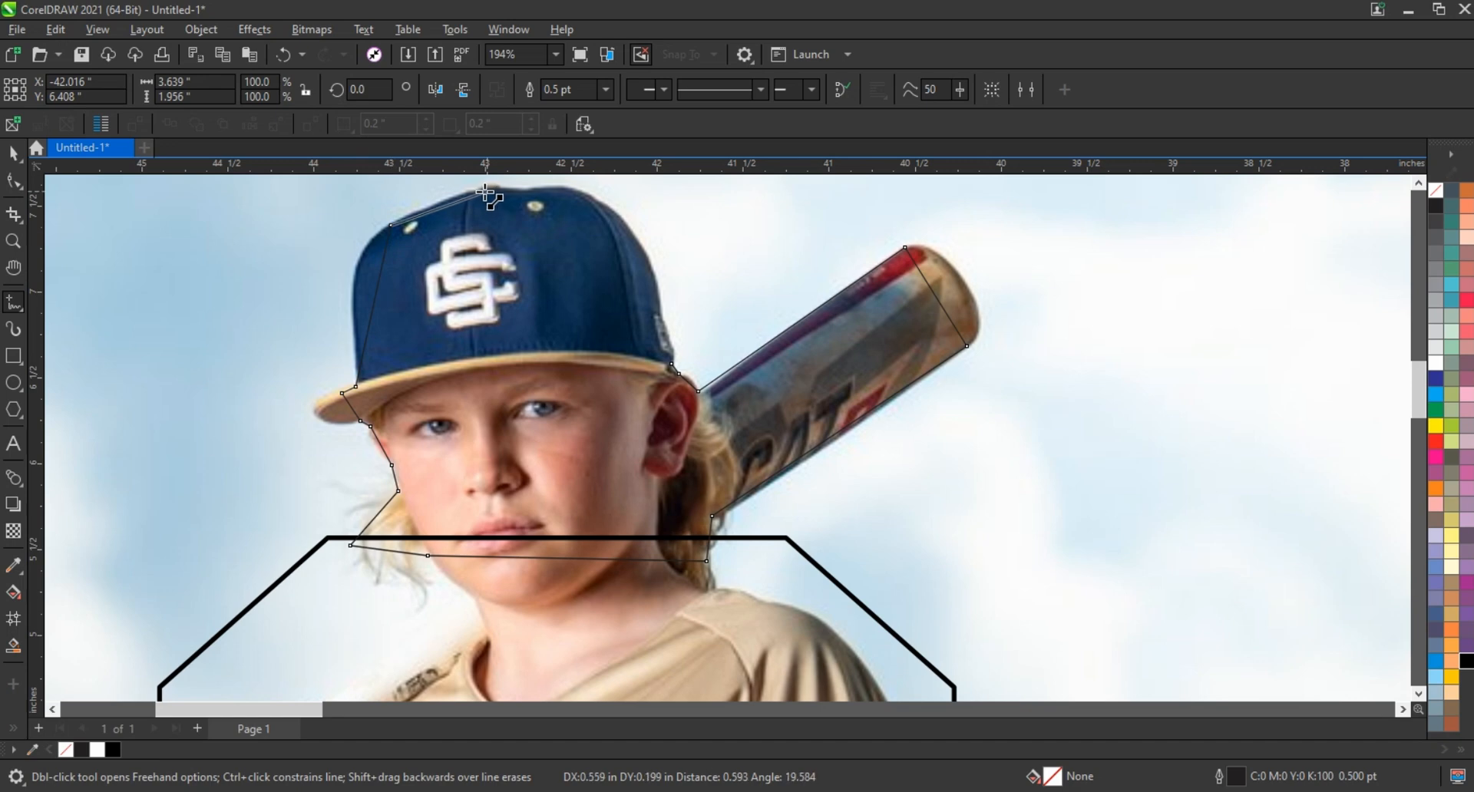
double_click(478, 188)
double_click(493, 188)
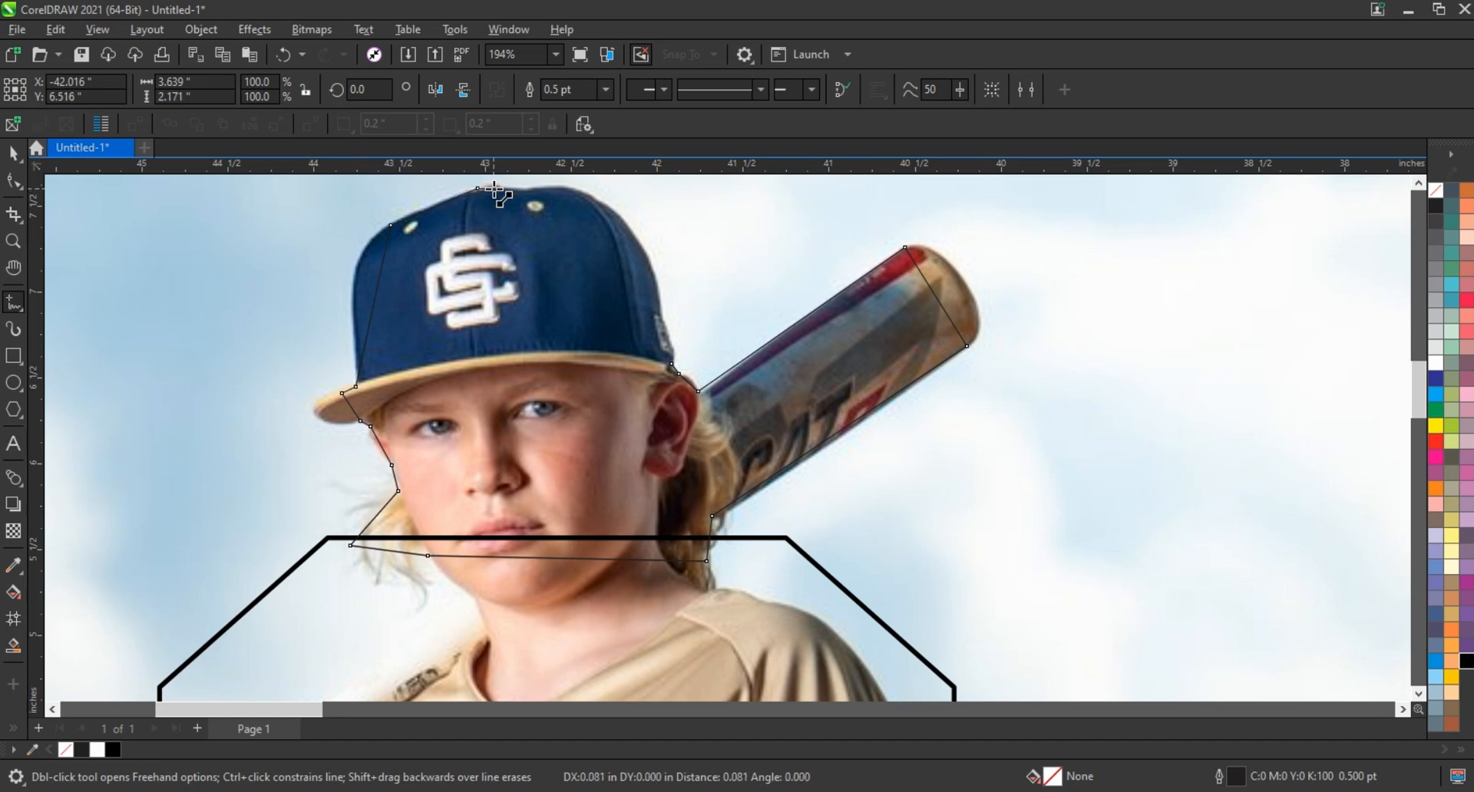
double_click(622, 225)
double_click(660, 309)
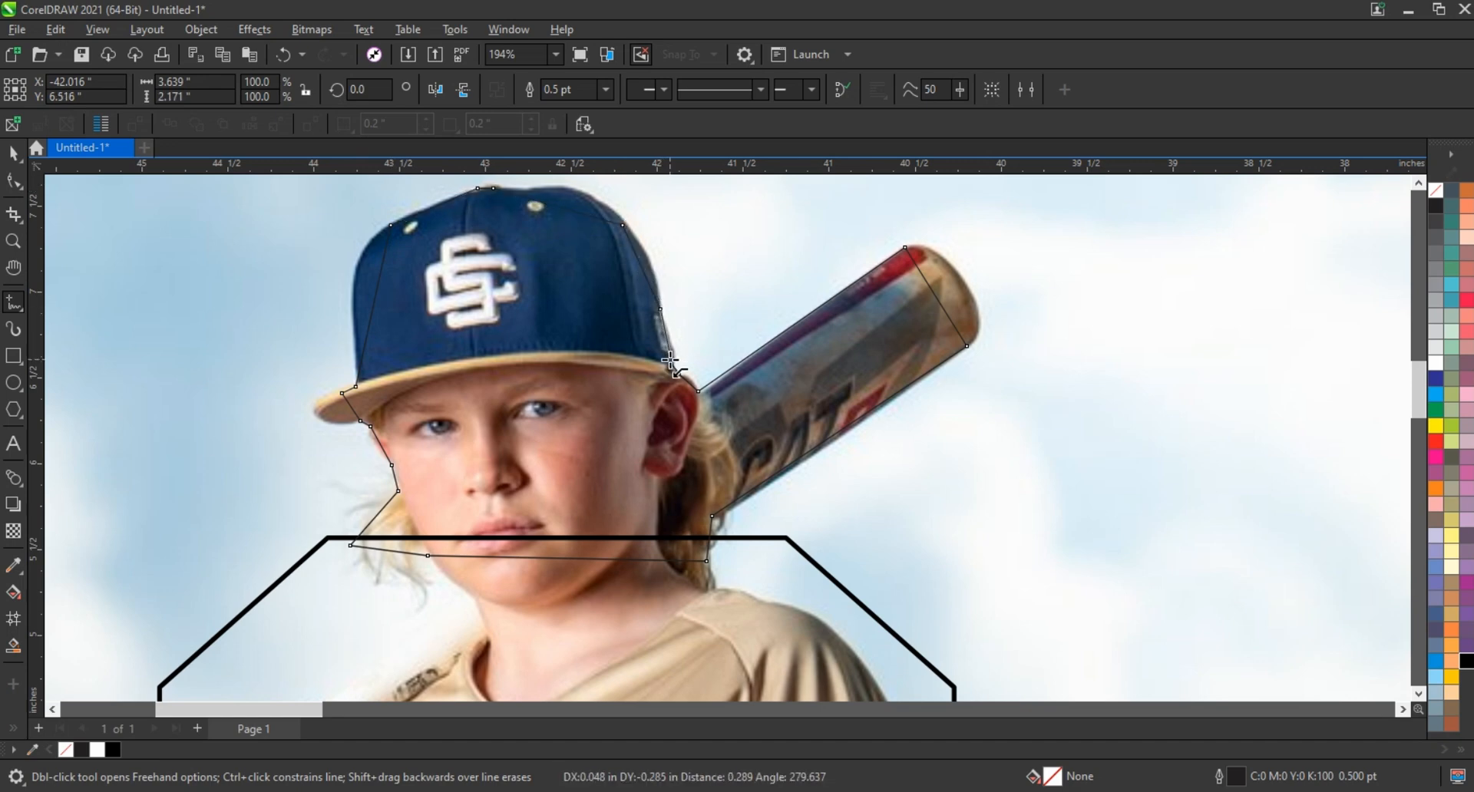
click(671, 363)
Select all nodes of the traced head-and-bat outline and convert its segments to curves.
scroll(779, 456, down, 1)
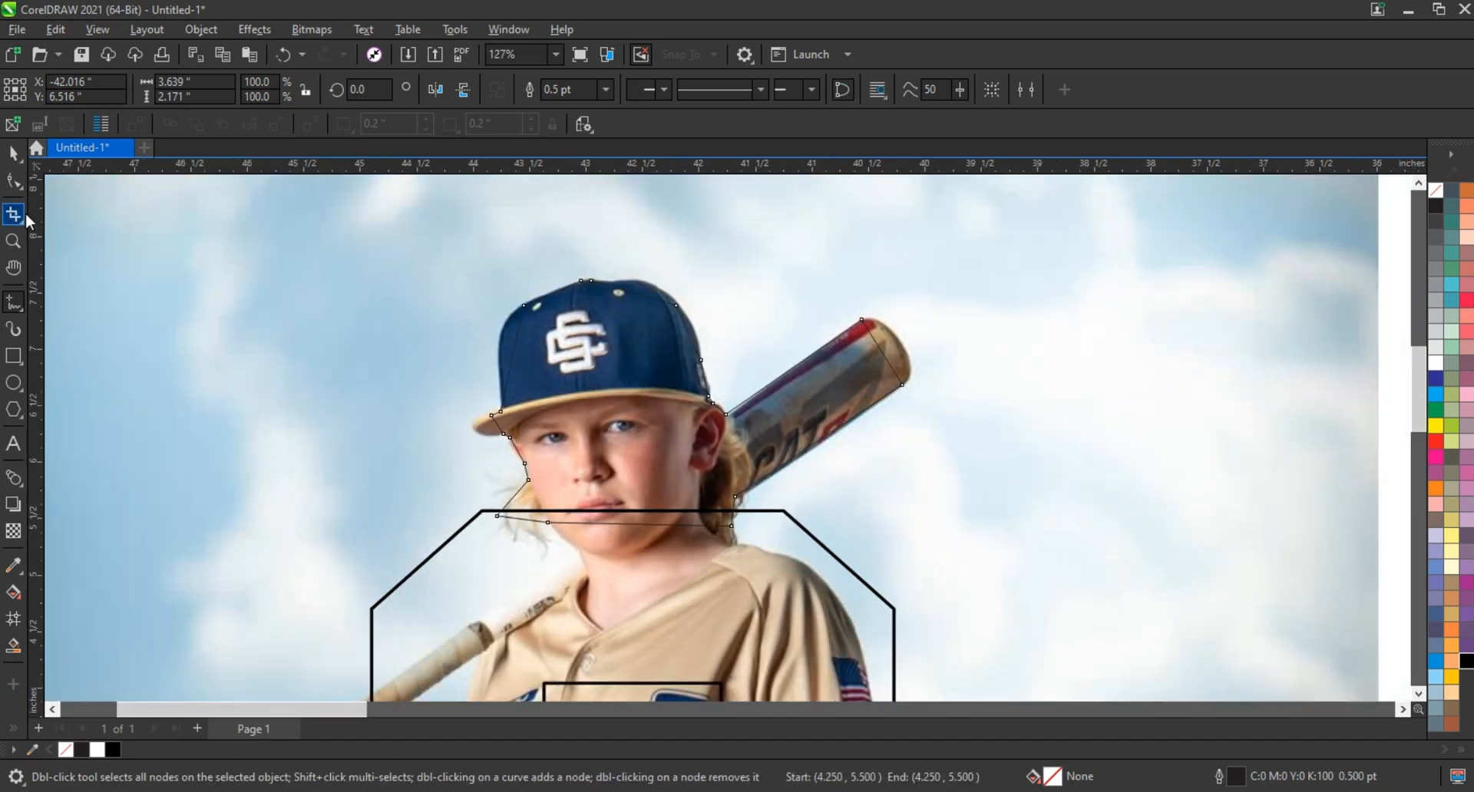
click(12, 182)
drag(345, 256, 1021, 577)
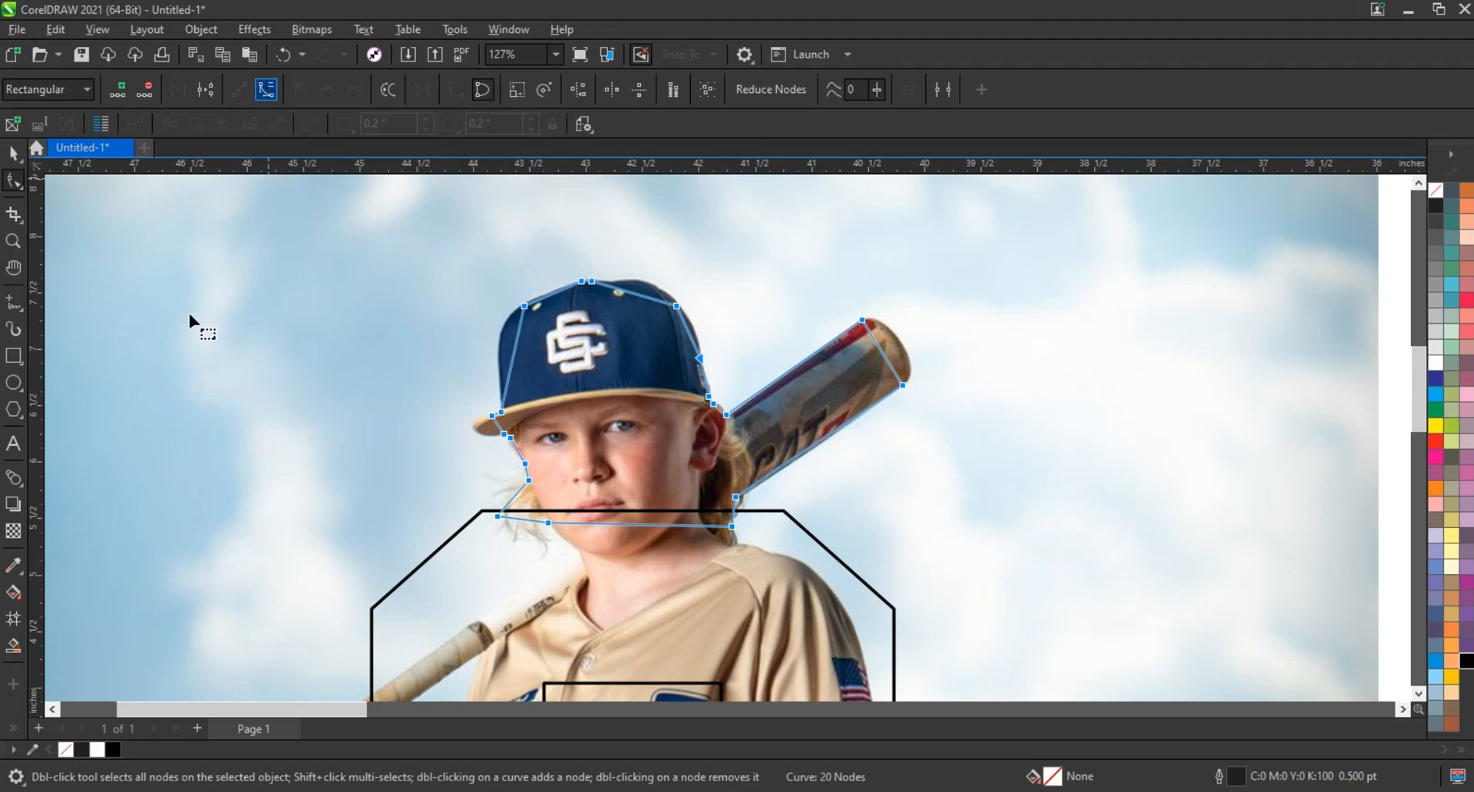
Bend the head outline's segments to follow the cap's front edge, the rounded crown and the upper back edge.
click(13, 241)
drag(319, 253, 968, 551)
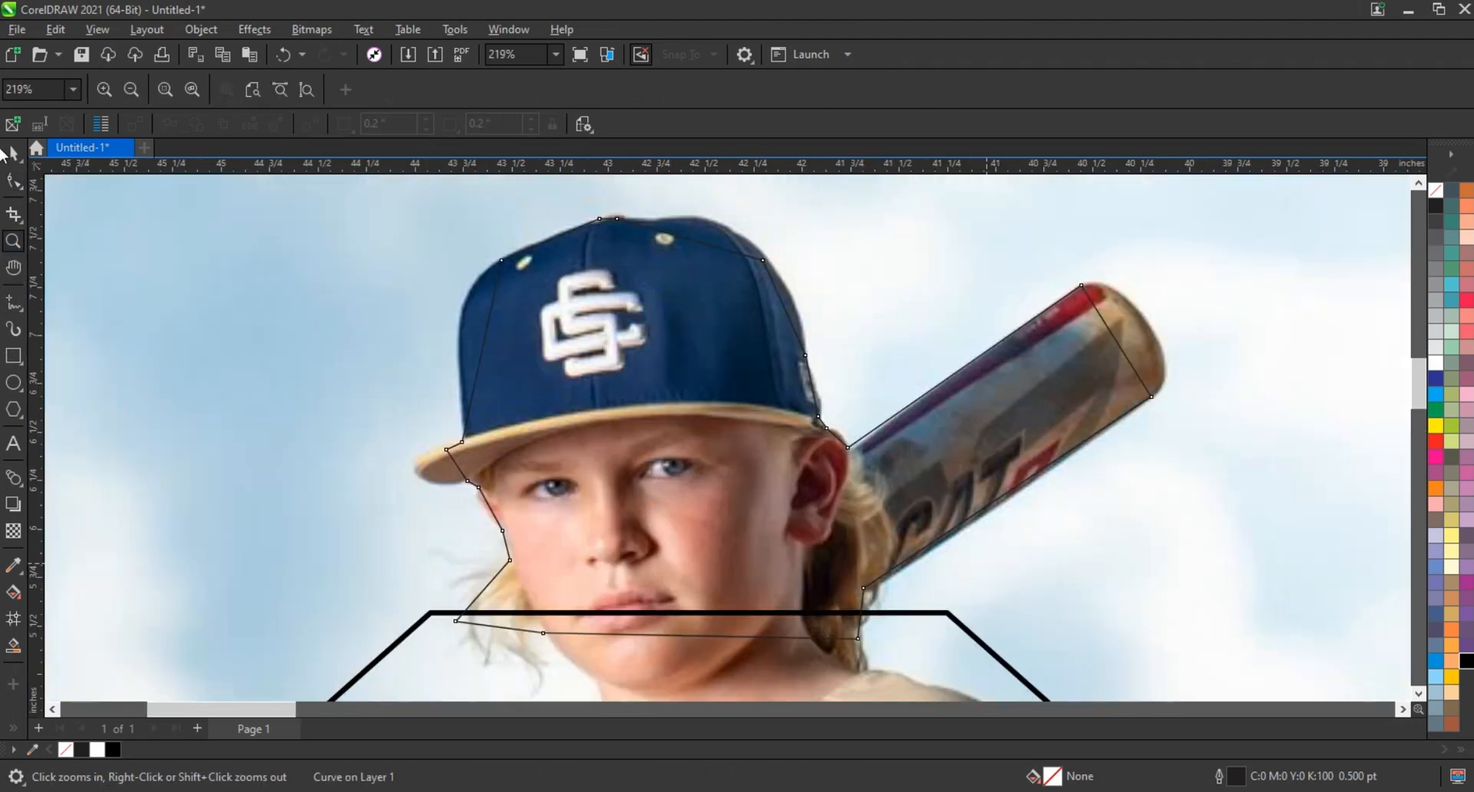
click(13, 182)
drag(474, 255, 445, 293)
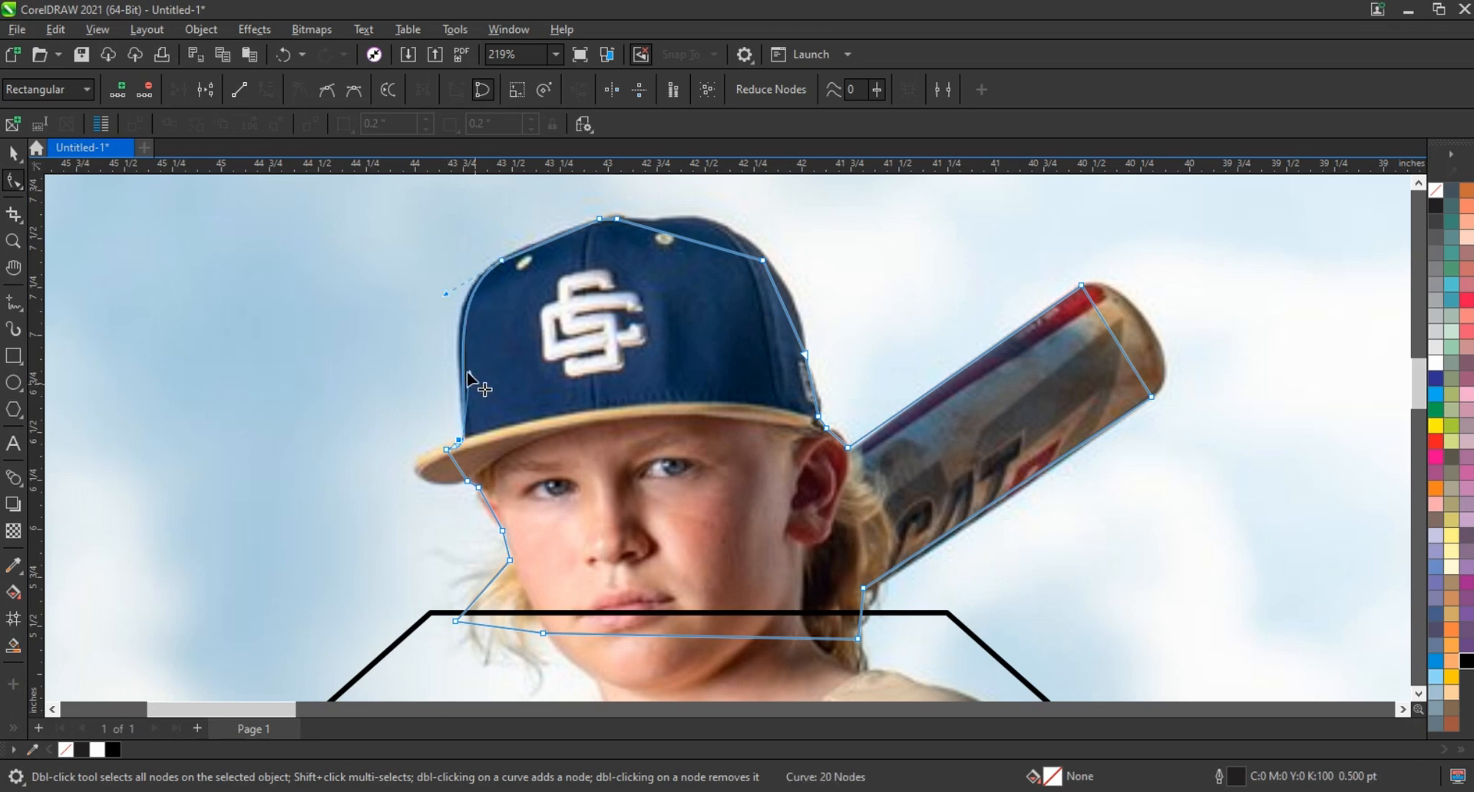
click(545, 240)
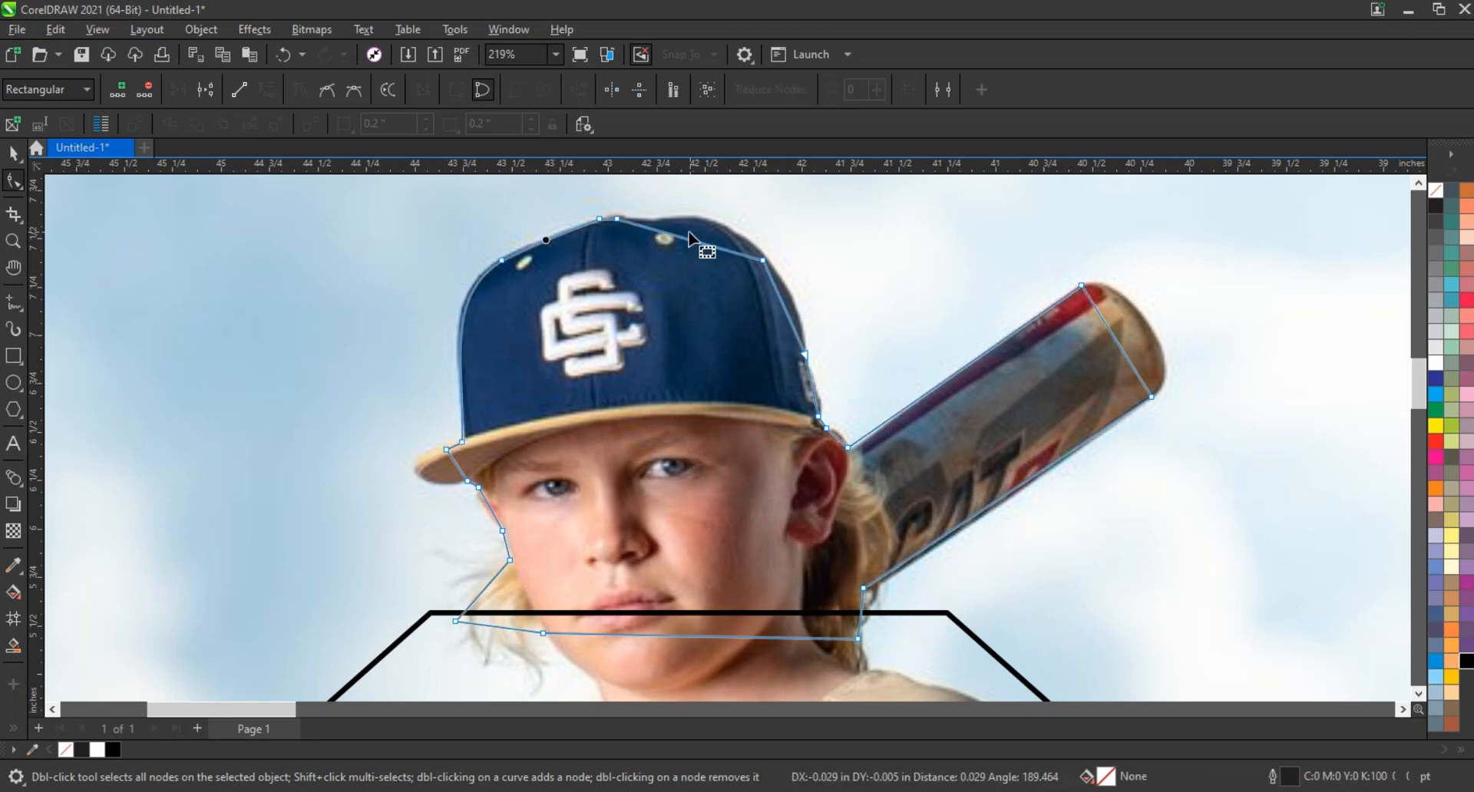
drag(688, 238, 712, 225)
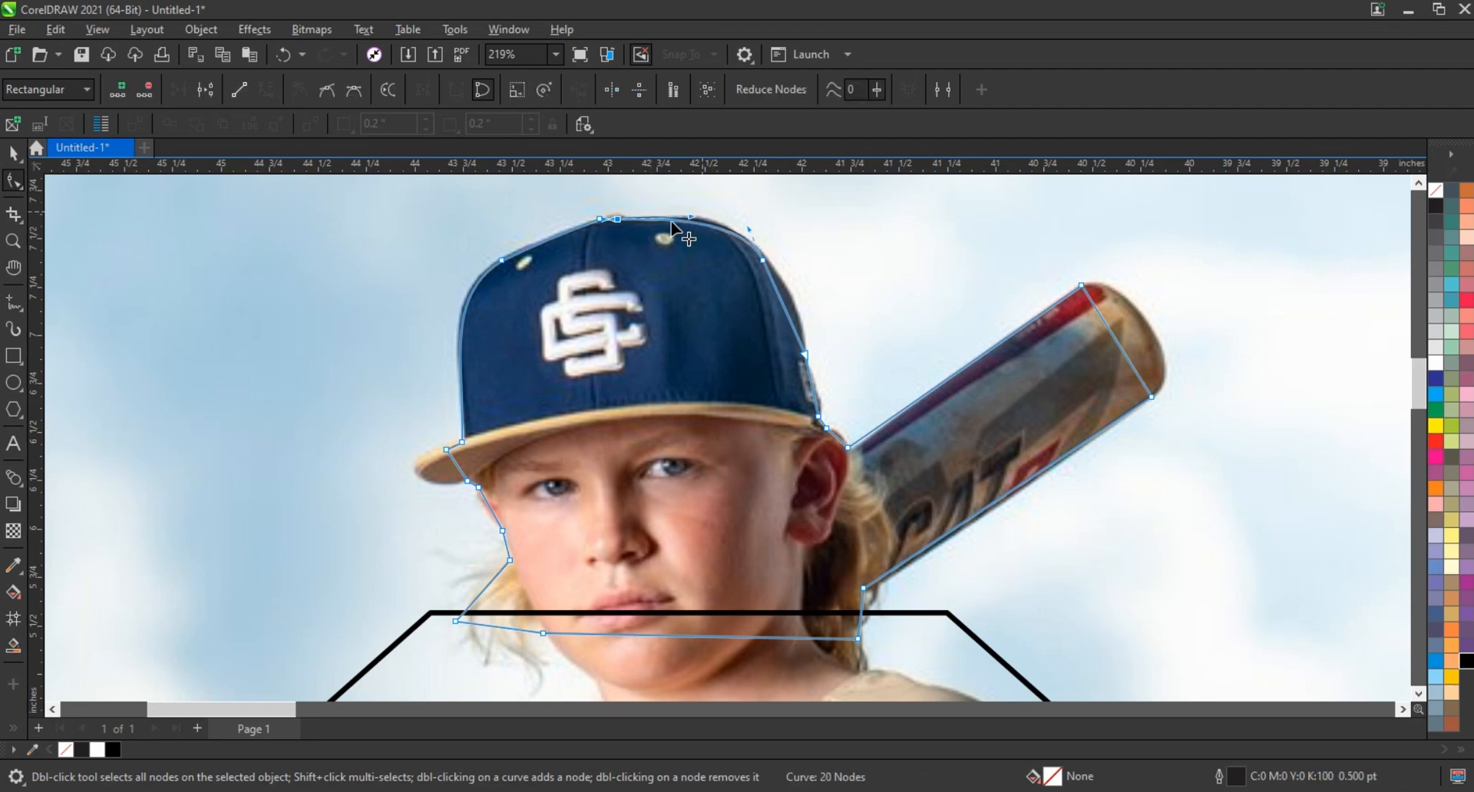
drag(671, 222, 722, 215)
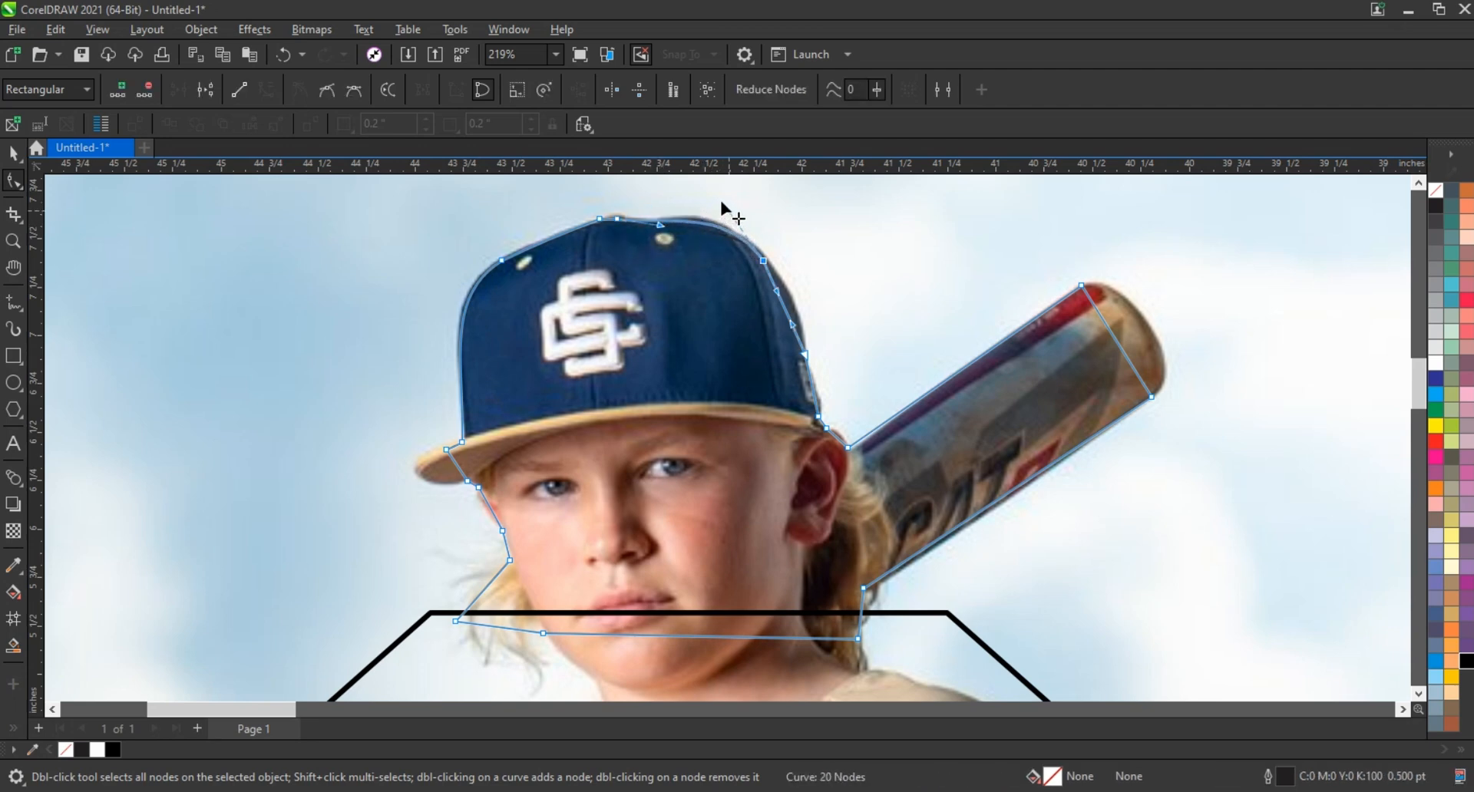
drag(790, 308, 793, 306)
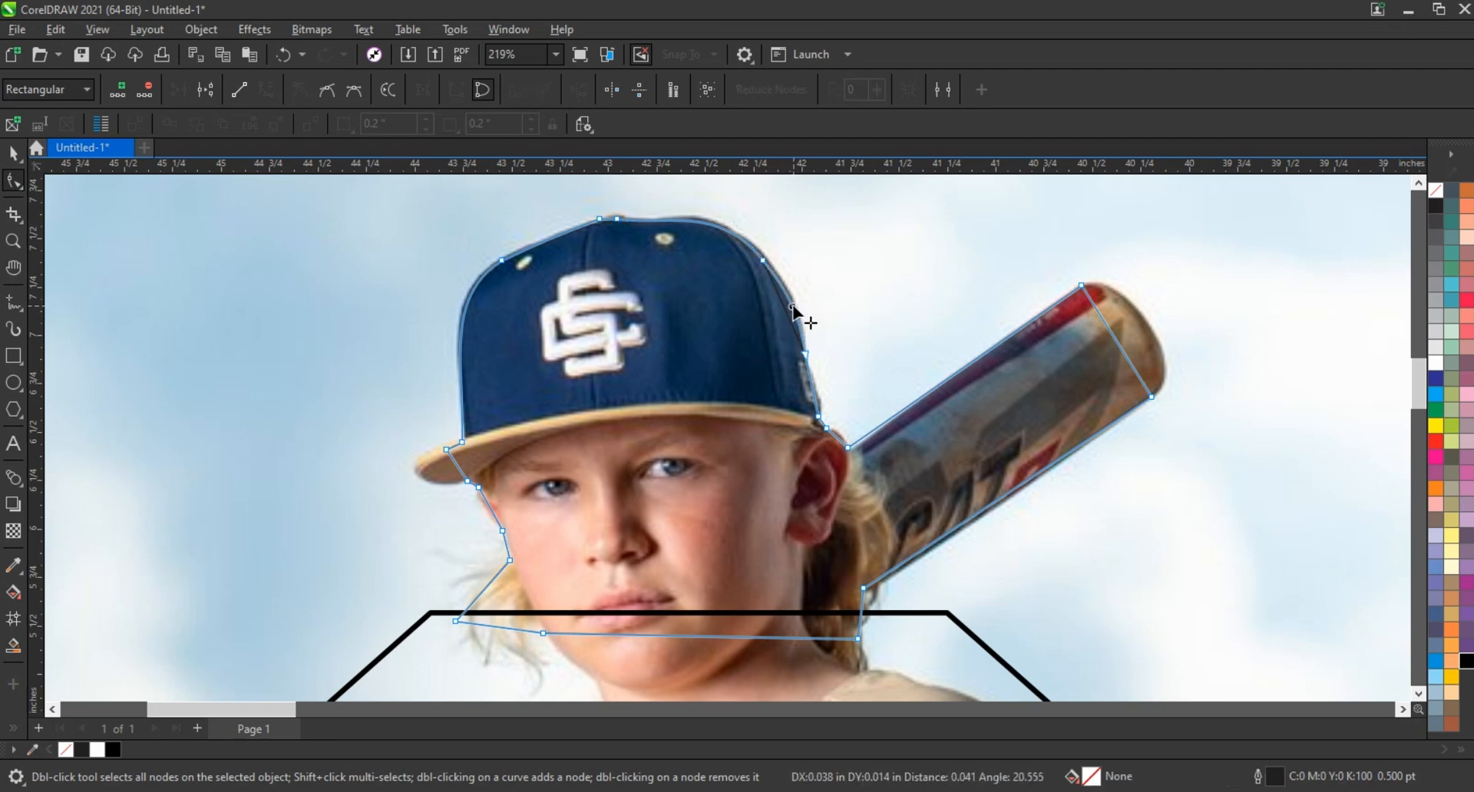
Fit the outline to the cap's lower back edge and the gap before the bat, and curve it around the bat's rounded end.
click(813, 389)
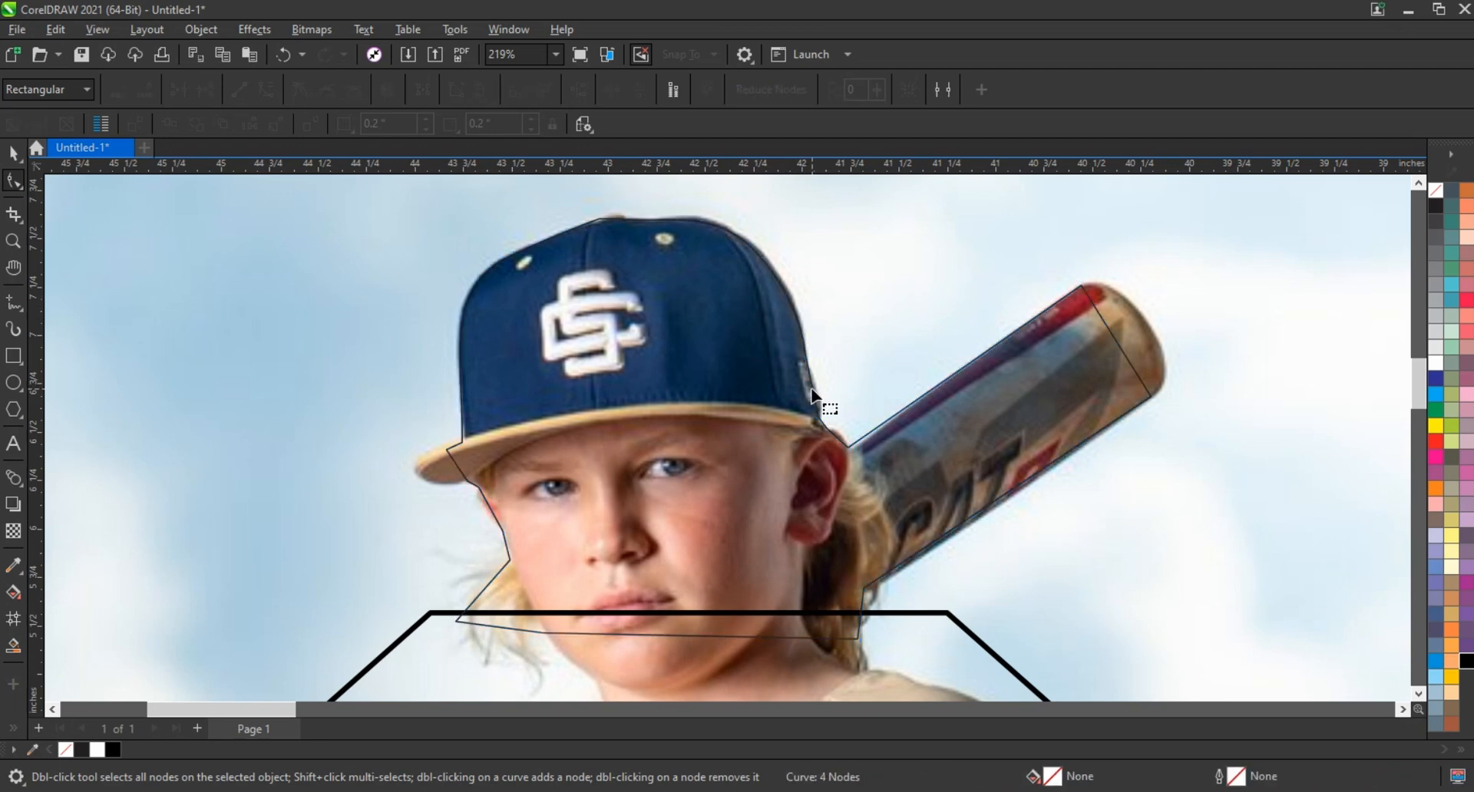
click(816, 394)
click(814, 390)
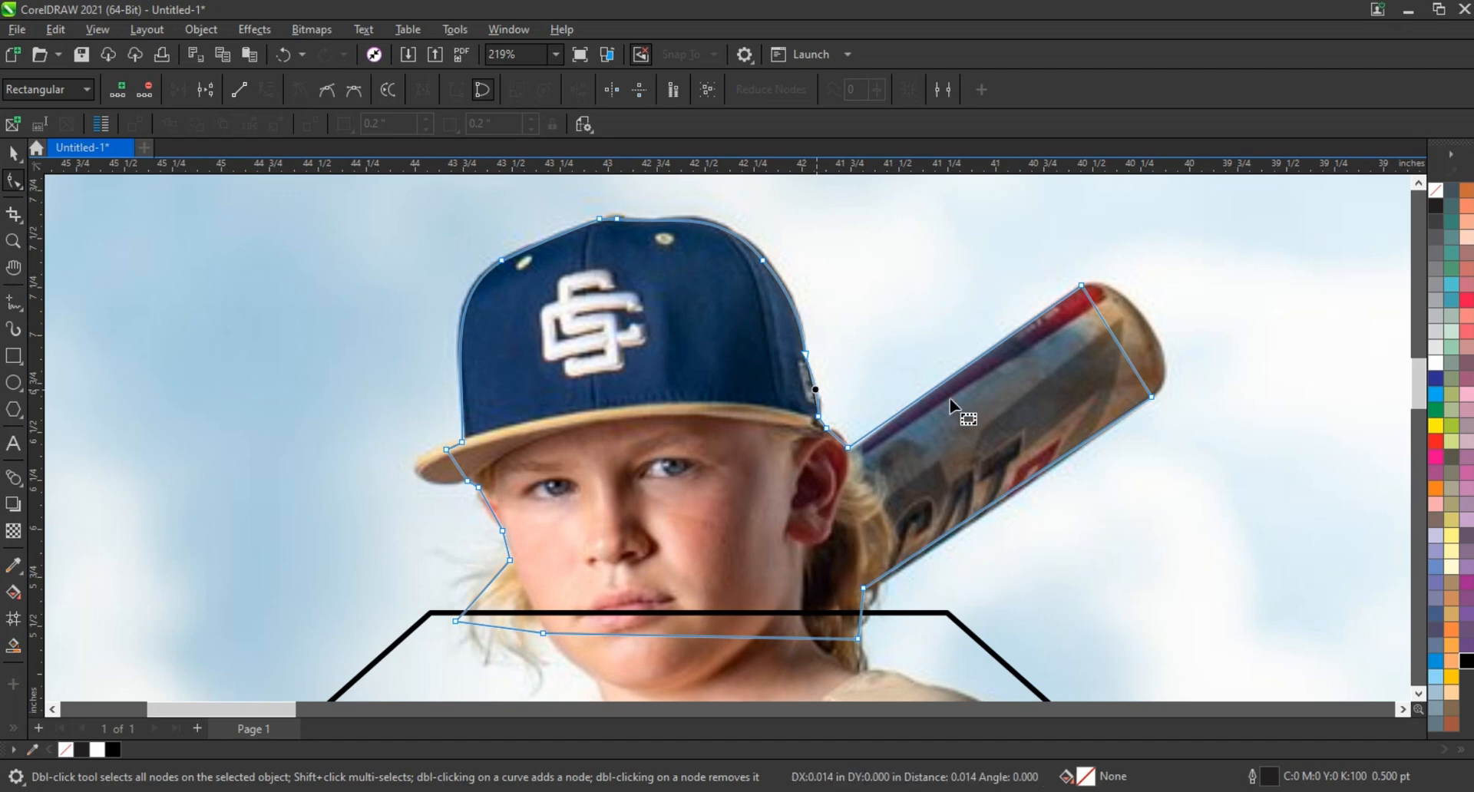
drag(847, 444, 830, 424)
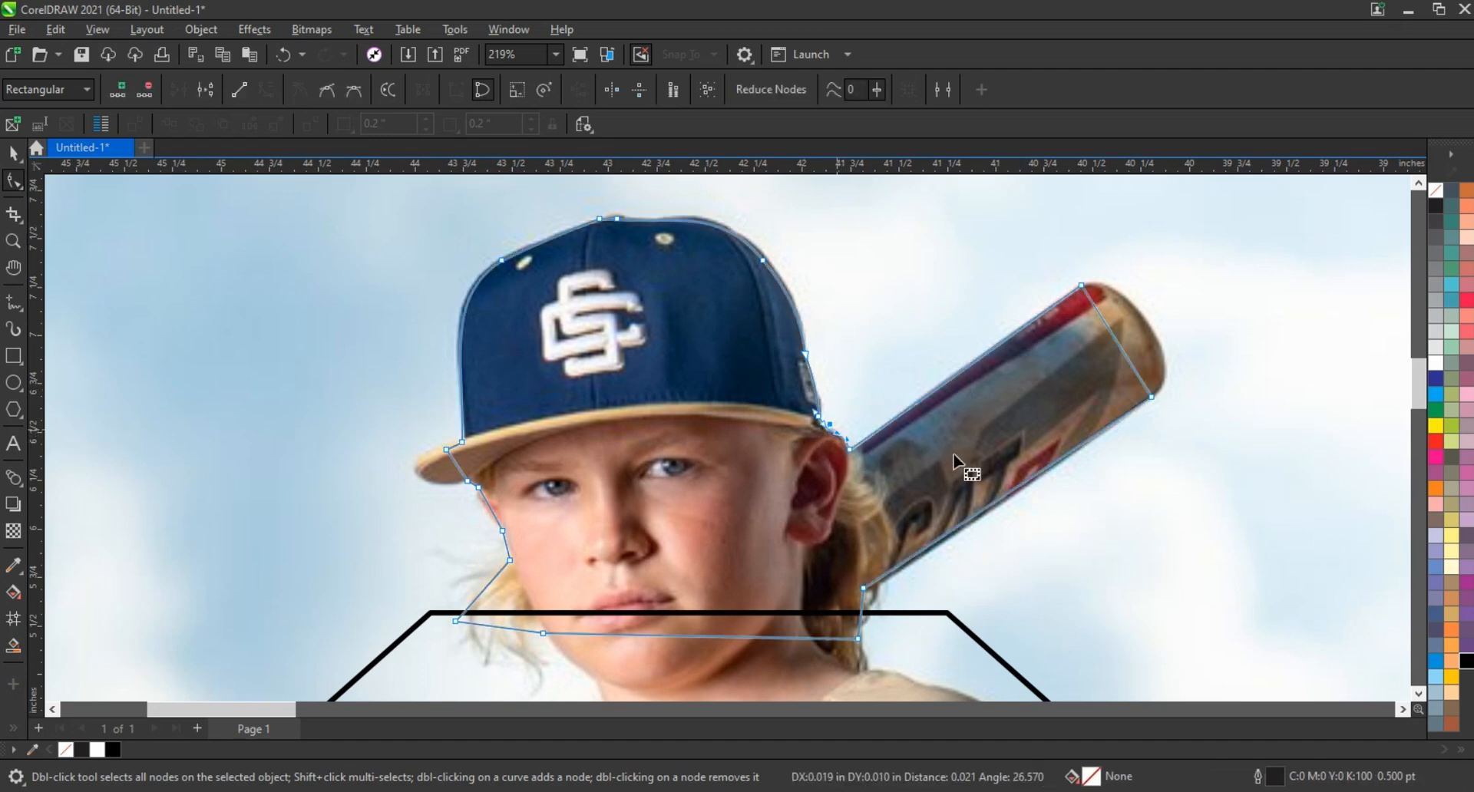
drag(1118, 347, 1192, 358)
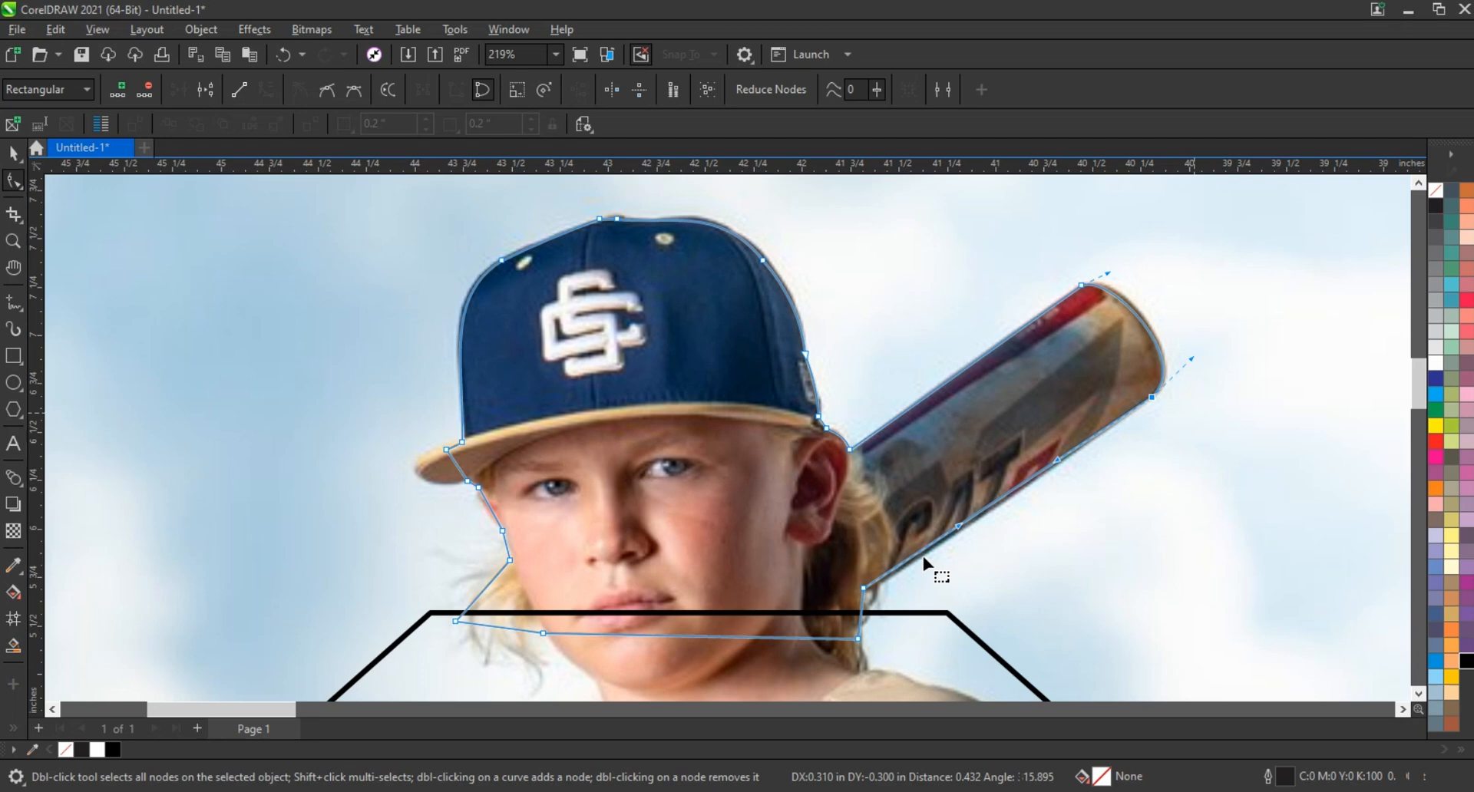
click(856, 636)
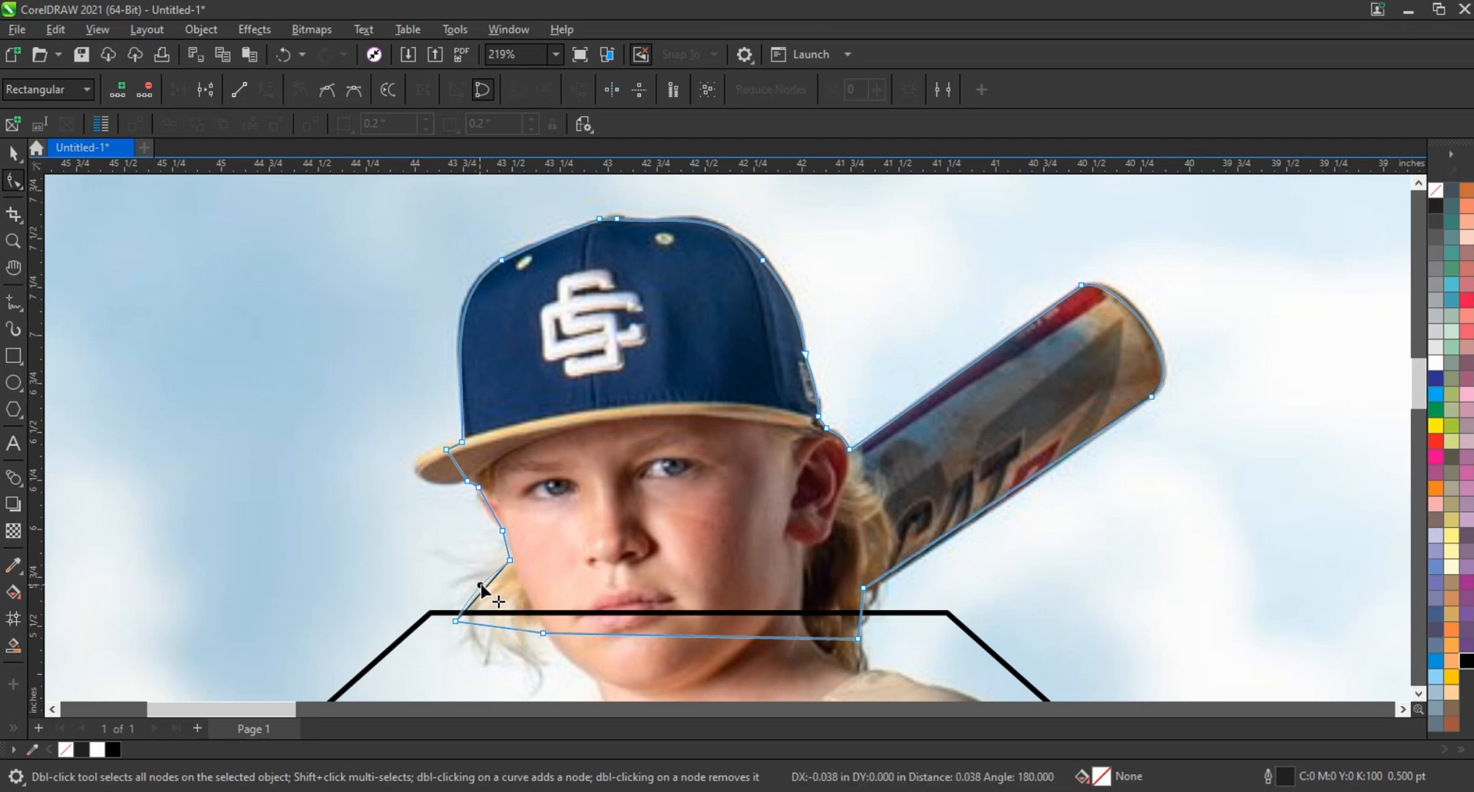
Shape the outline along the hair and cheek and curve it around the tip of the cap's brim.
click(513, 551)
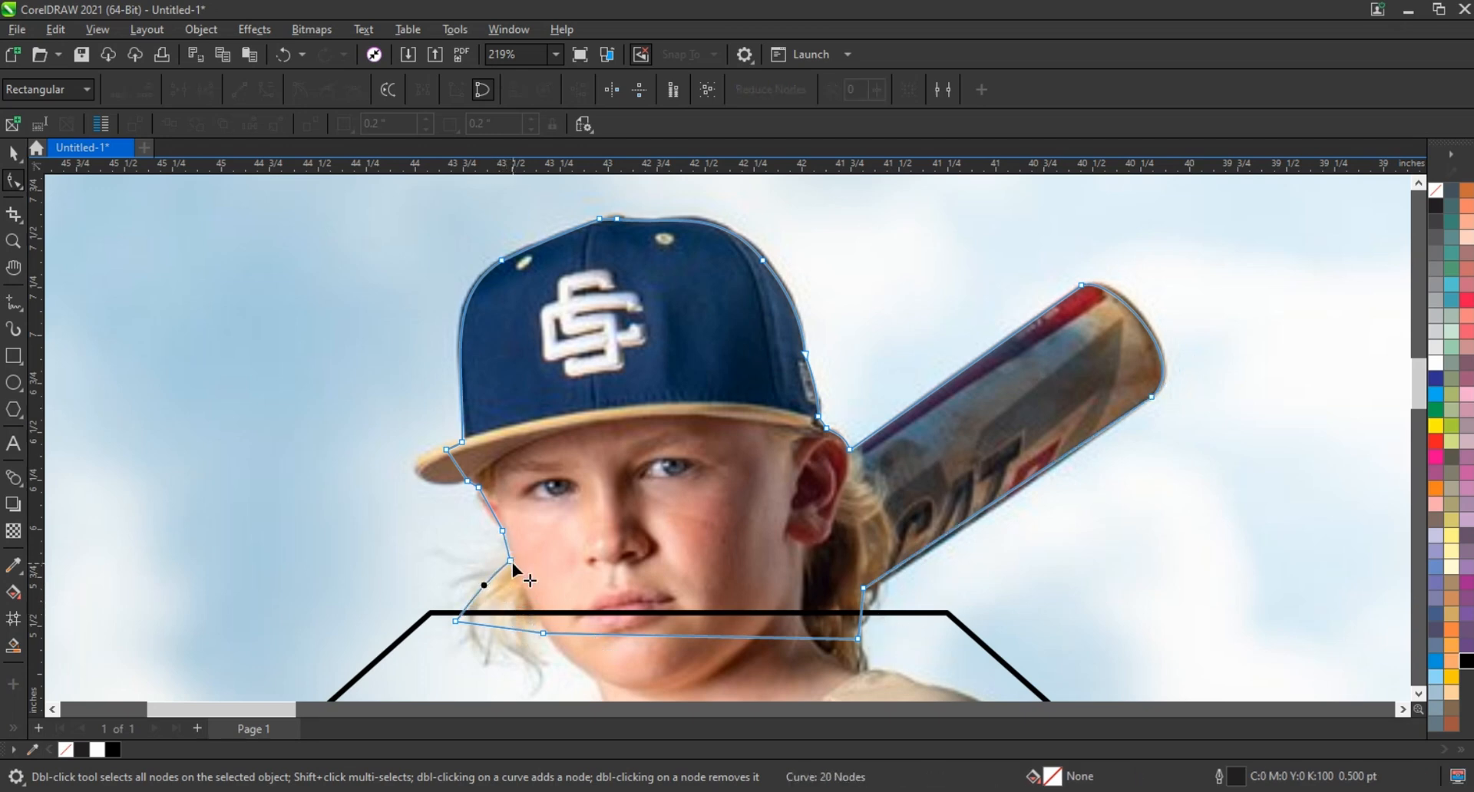
drag(511, 561, 513, 562)
click(486, 510)
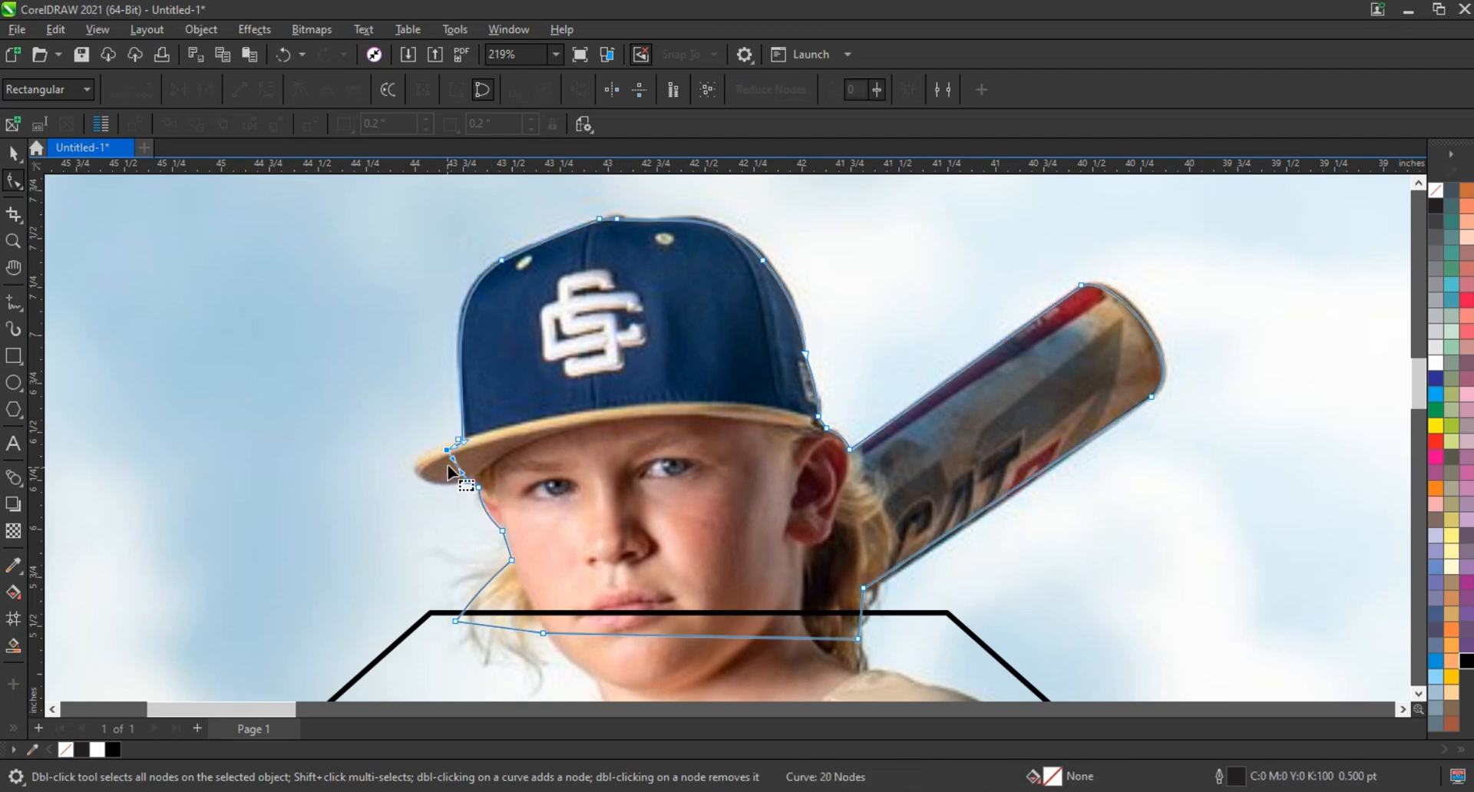
drag(449, 463, 467, 486)
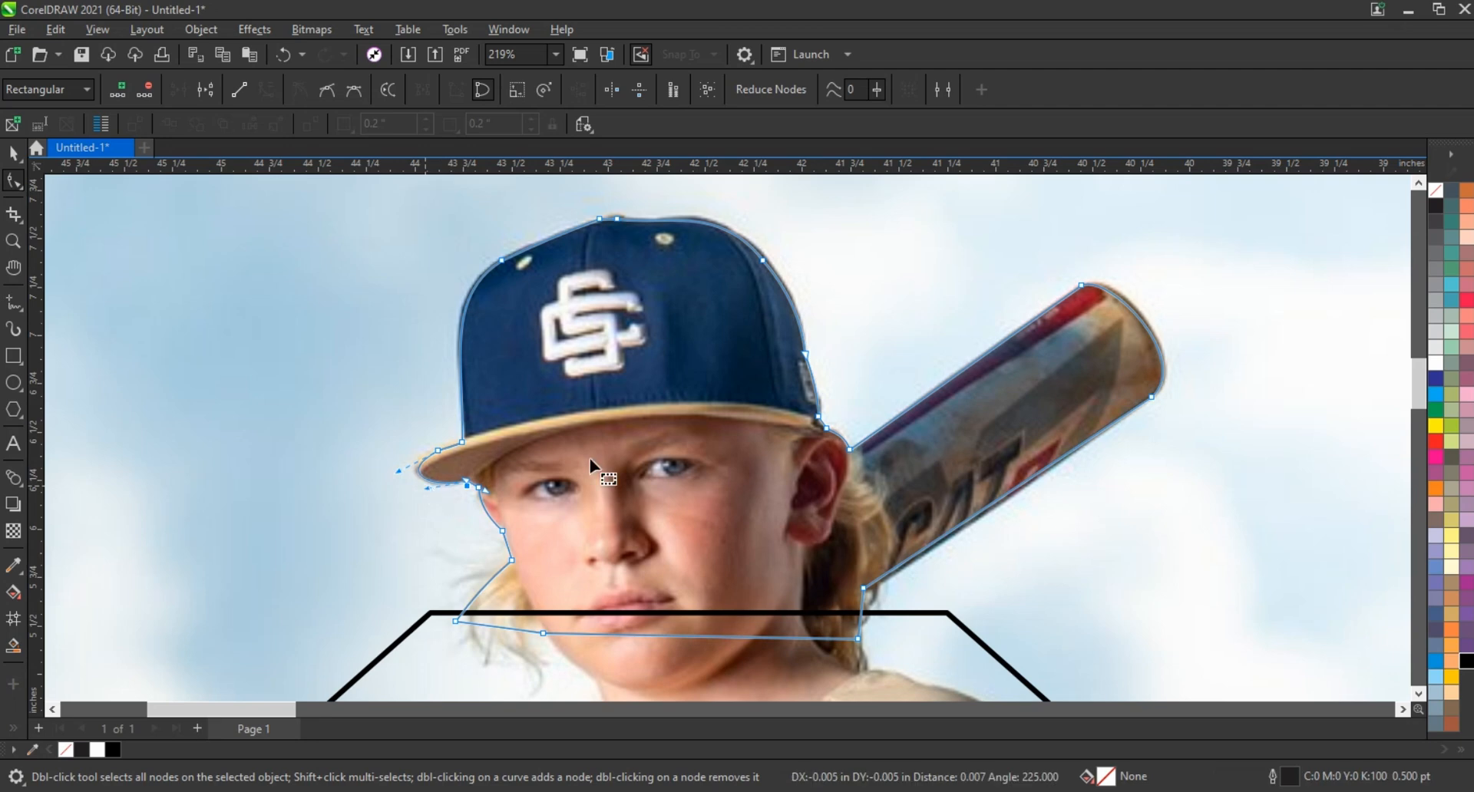
click(865, 607)
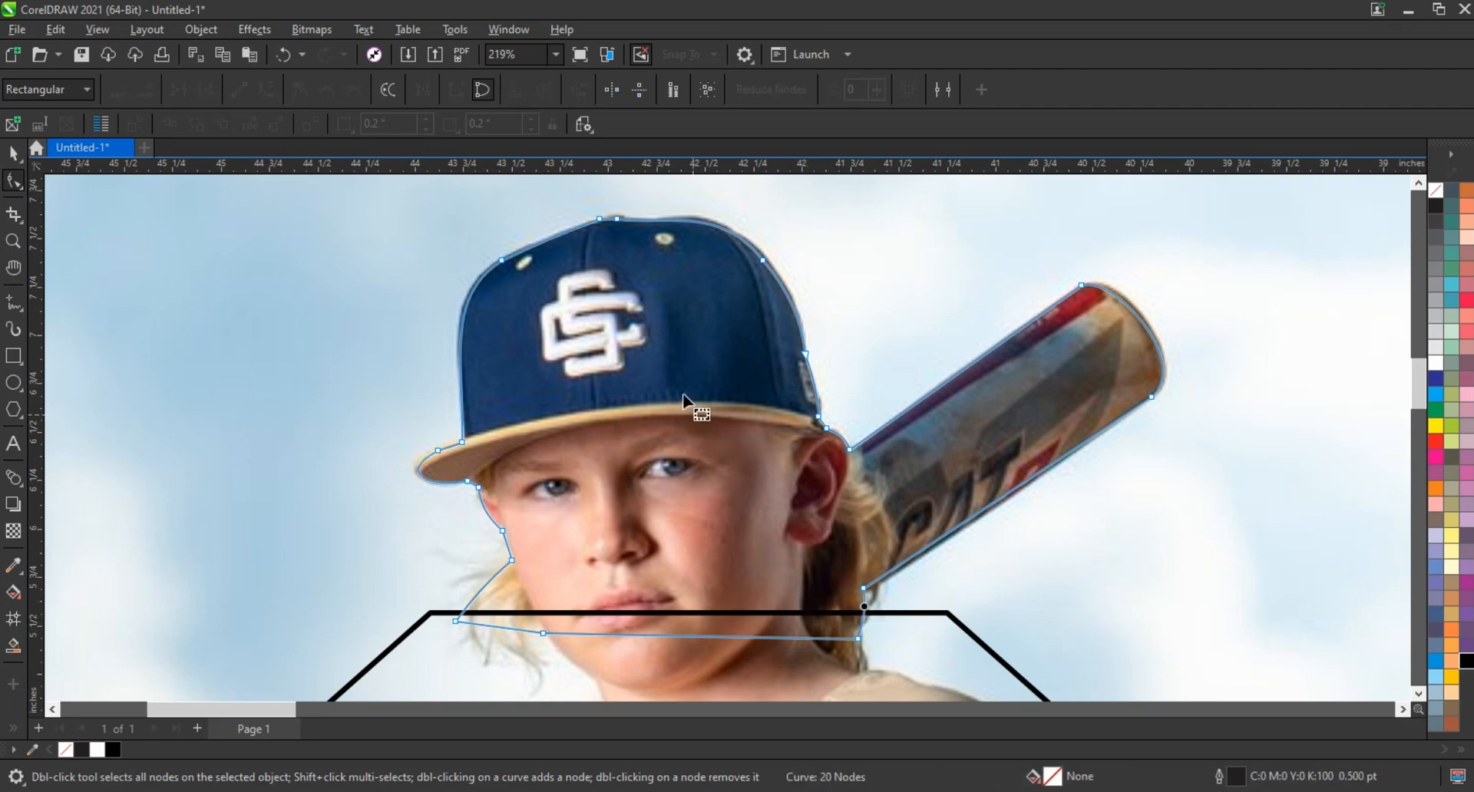
Fill the head-and-bat outline with blue to check its shape and undo the fill.
scroll(684, 393, down, 7)
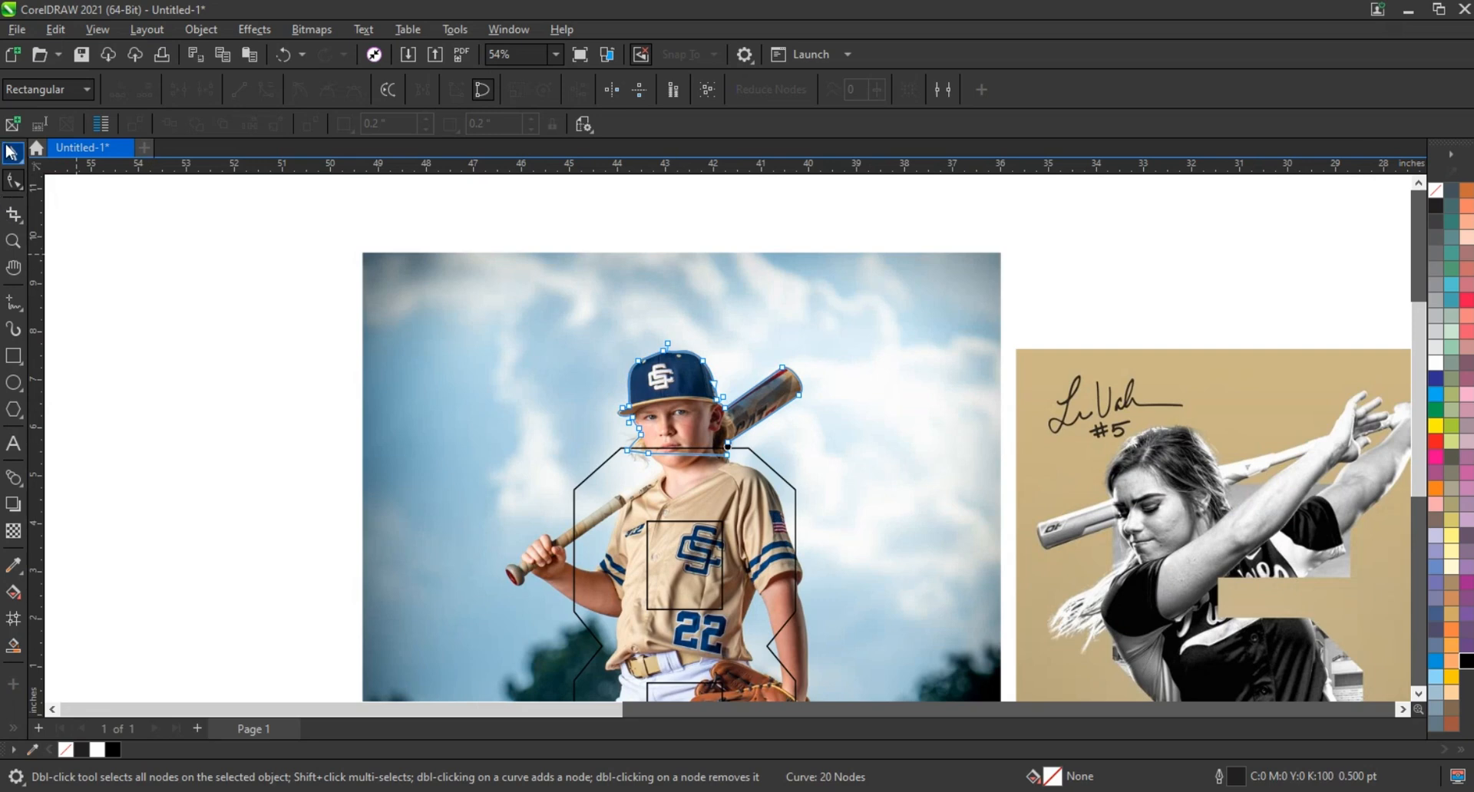
click(12, 152)
click(1436, 379)
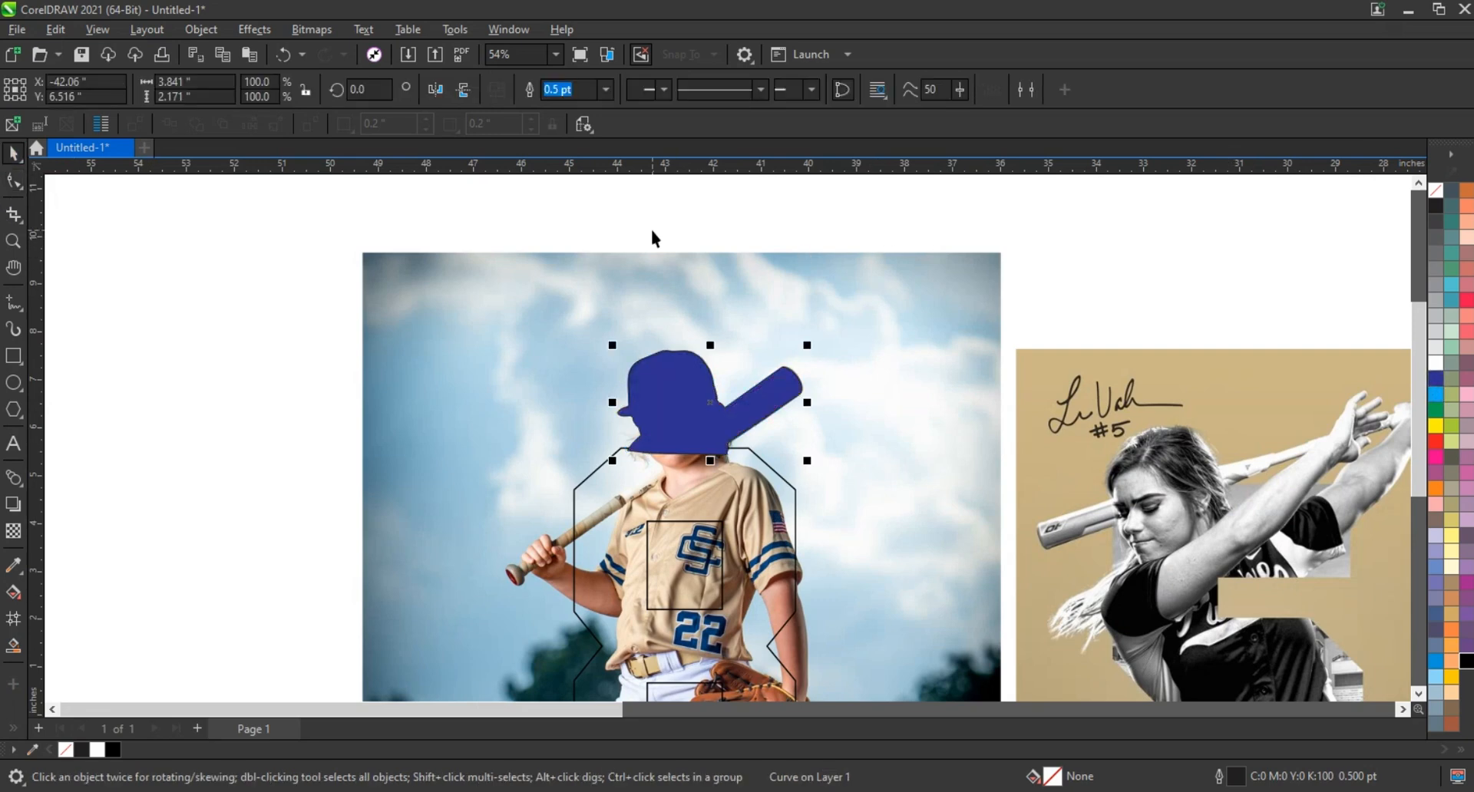
key(ctrl+z)
Start a freehand outline on the bat handle just inside the 8's edge, tracing along the handle and over the gripping fingers.
scroll(389, 253, down, 2)
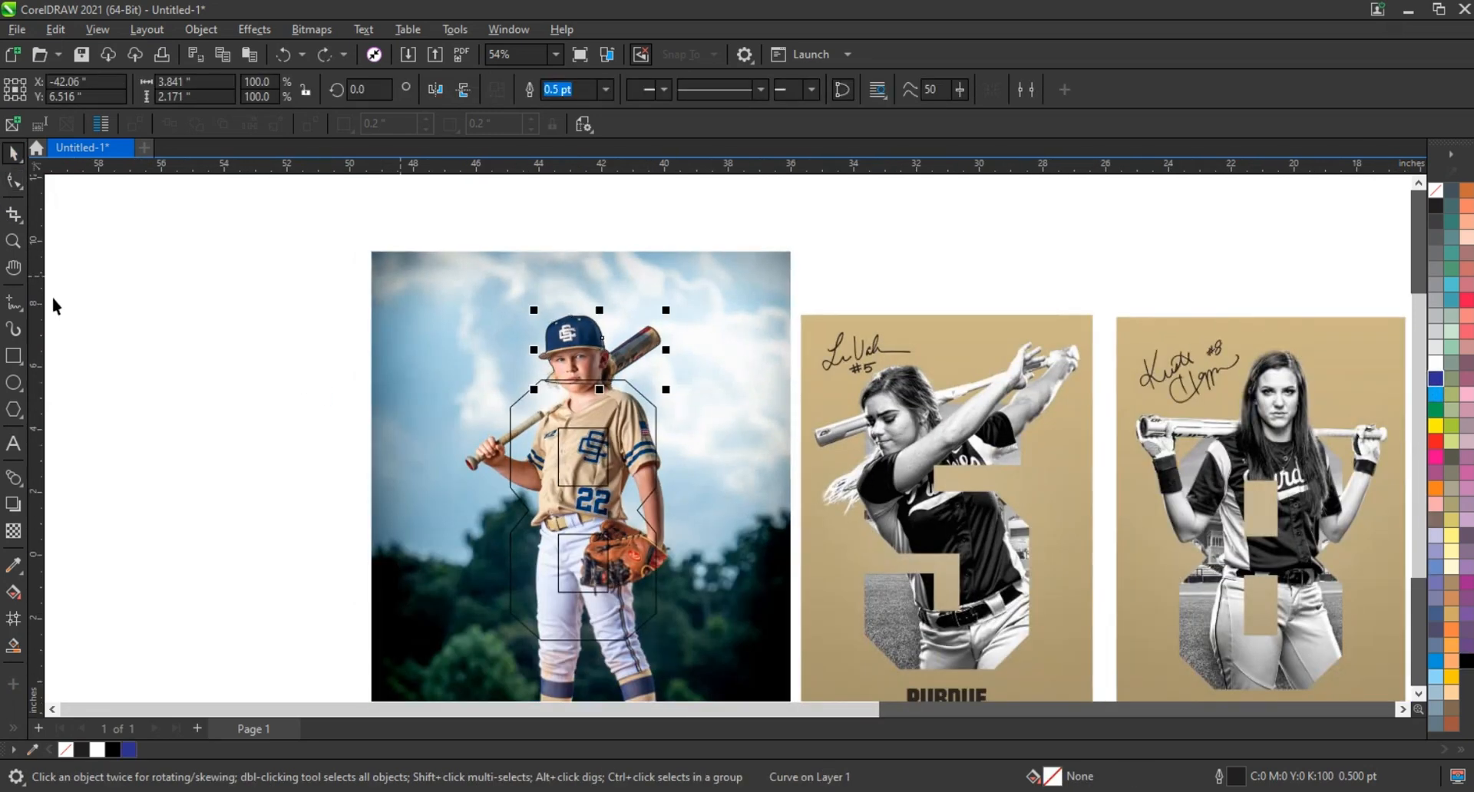
click(11, 242)
drag(433, 384, 806, 595)
click(14, 303)
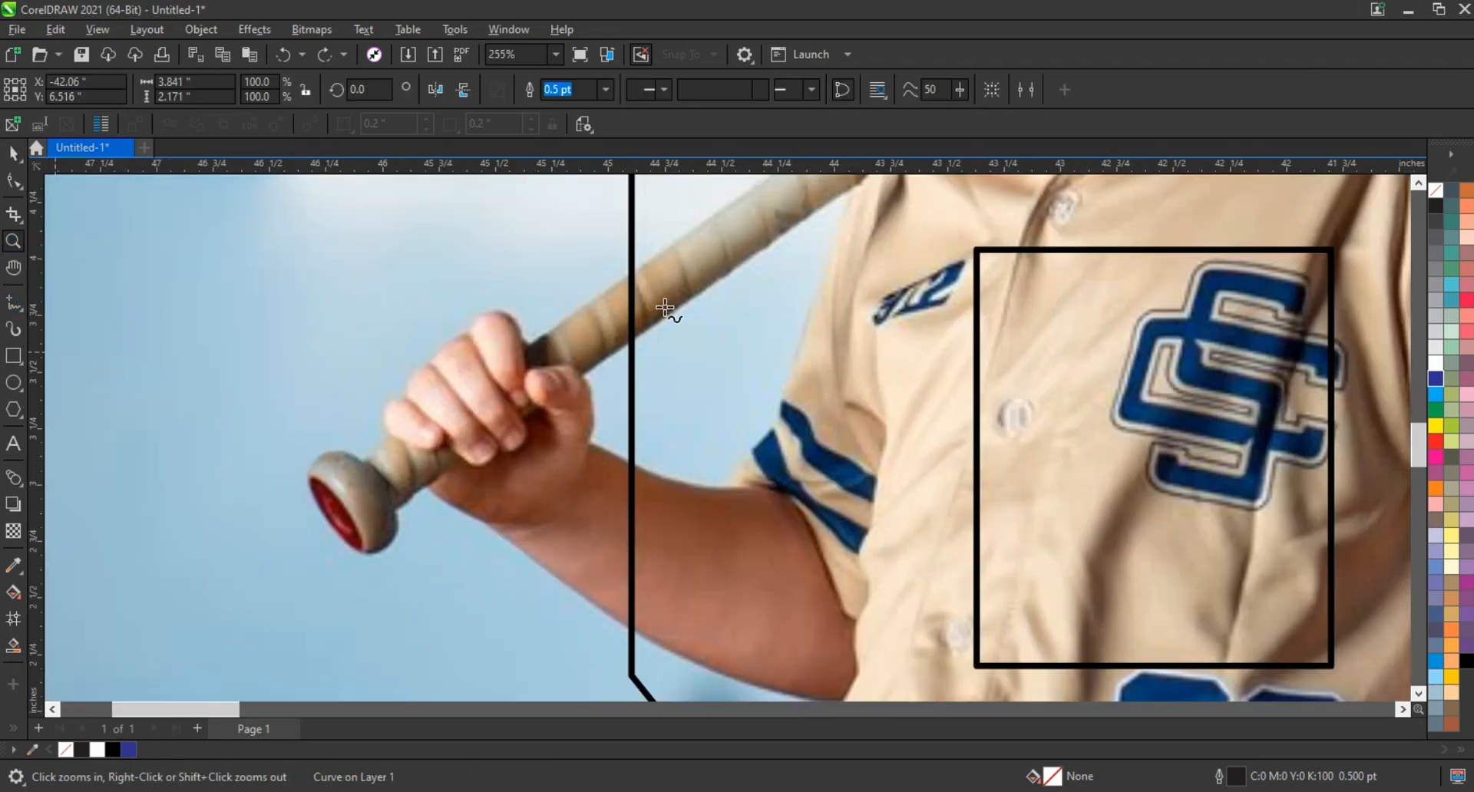
click(643, 267)
double_click(530, 347)
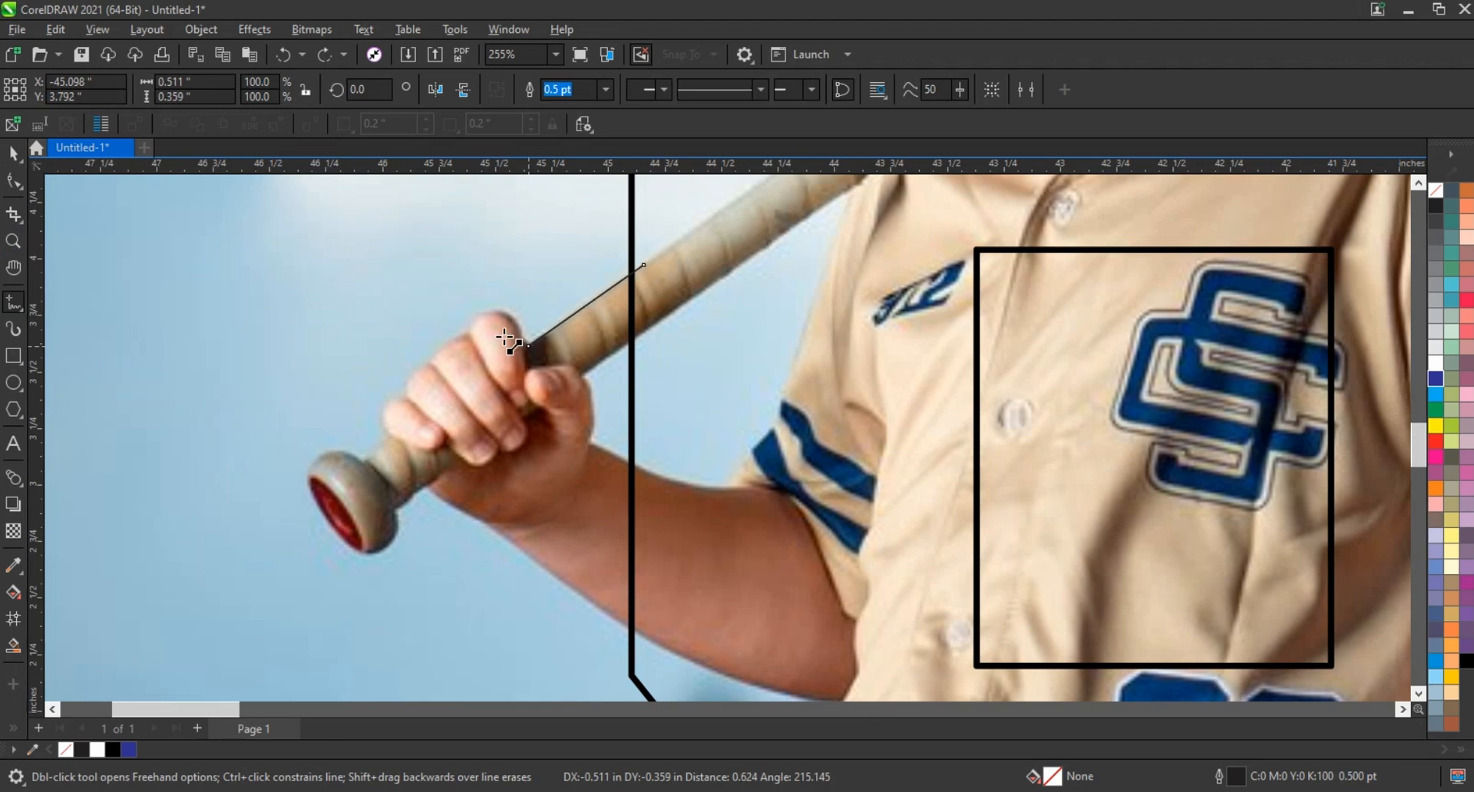
double_click(475, 333)
double_click(439, 358)
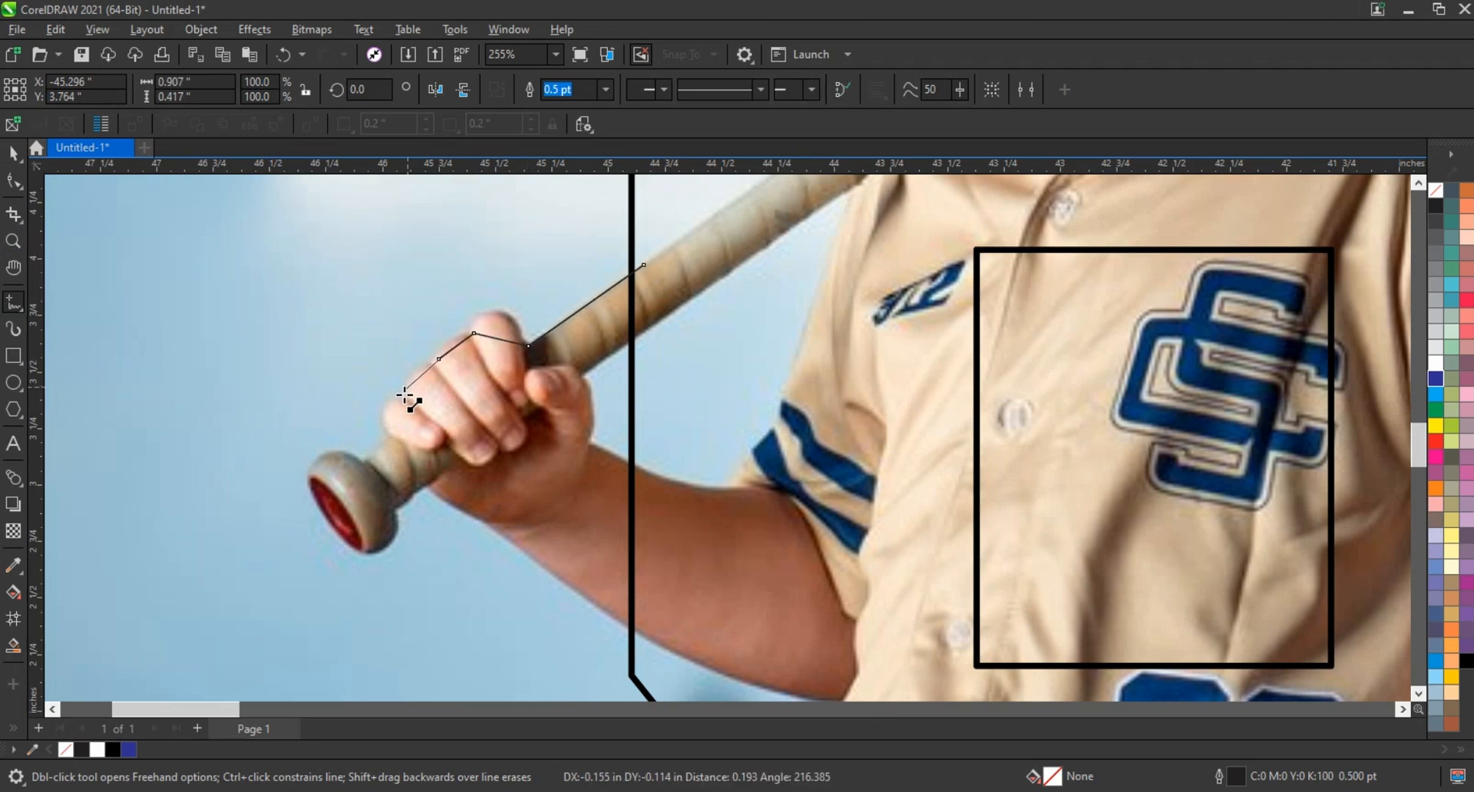
double_click(404, 397)
double_click(390, 432)
Continue the outline around the bat knob and back along the handle to the underside of the wrist.
double_click(365, 461)
double_click(316, 502)
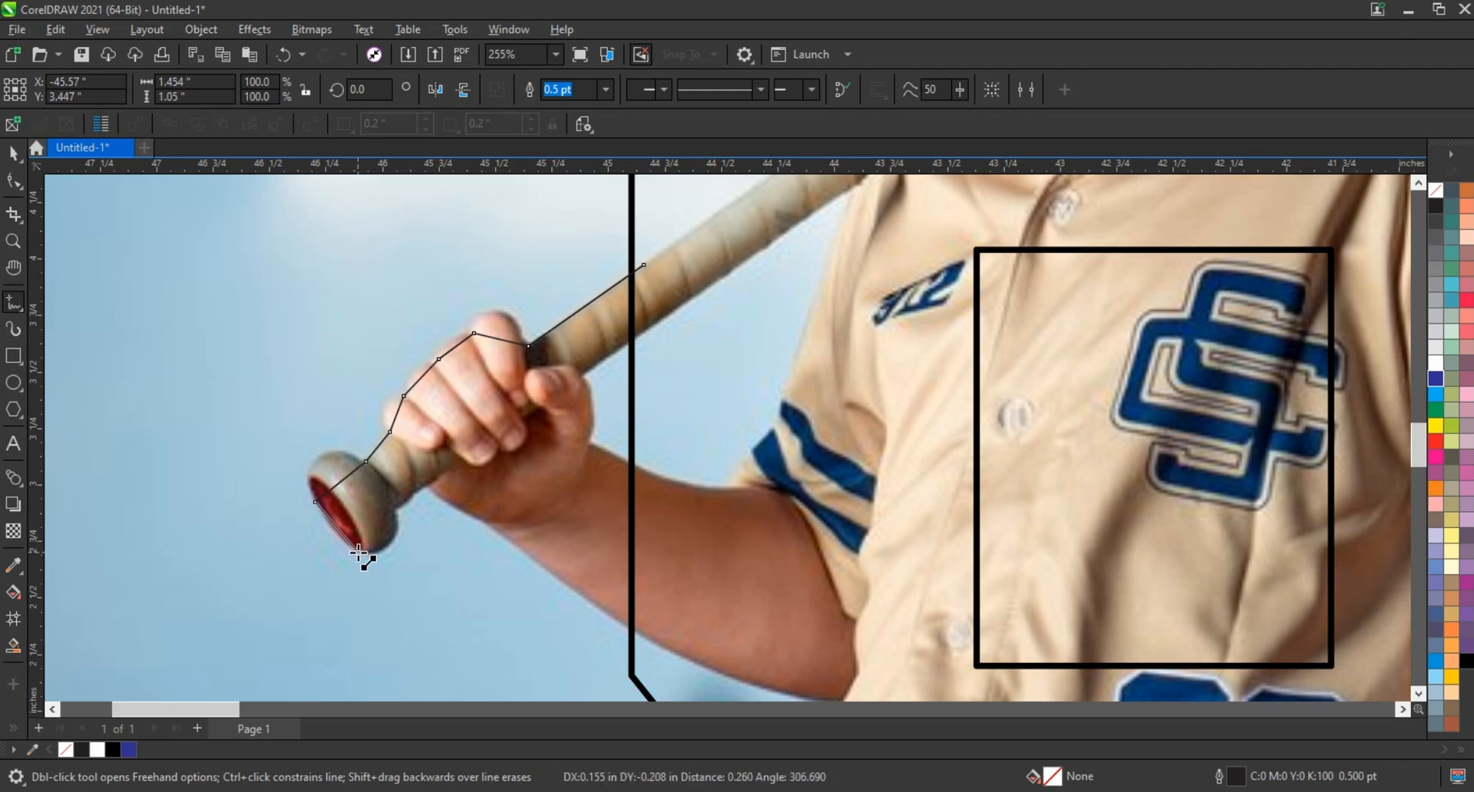
double_click(358, 551)
double_click(392, 510)
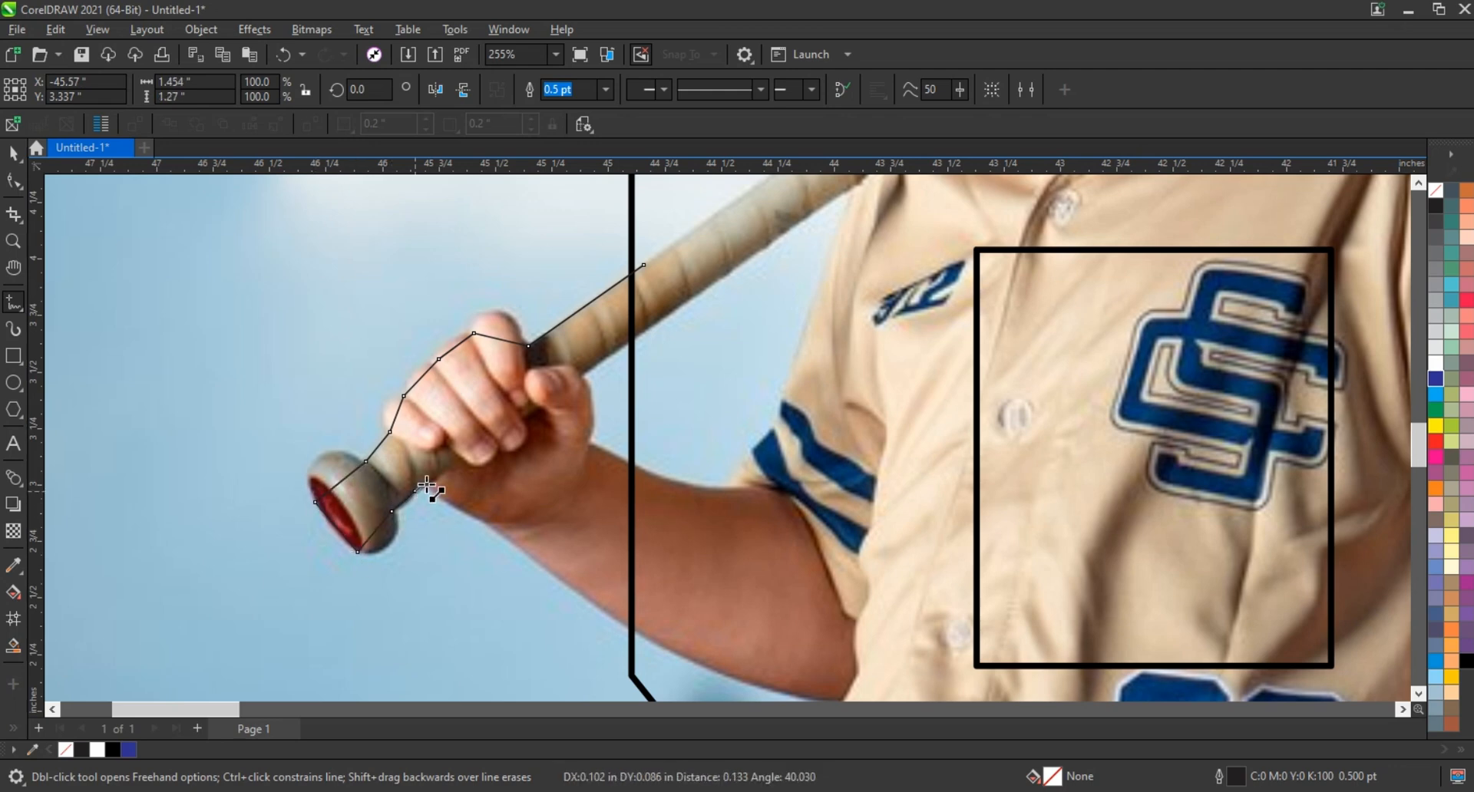
double_click(489, 526)
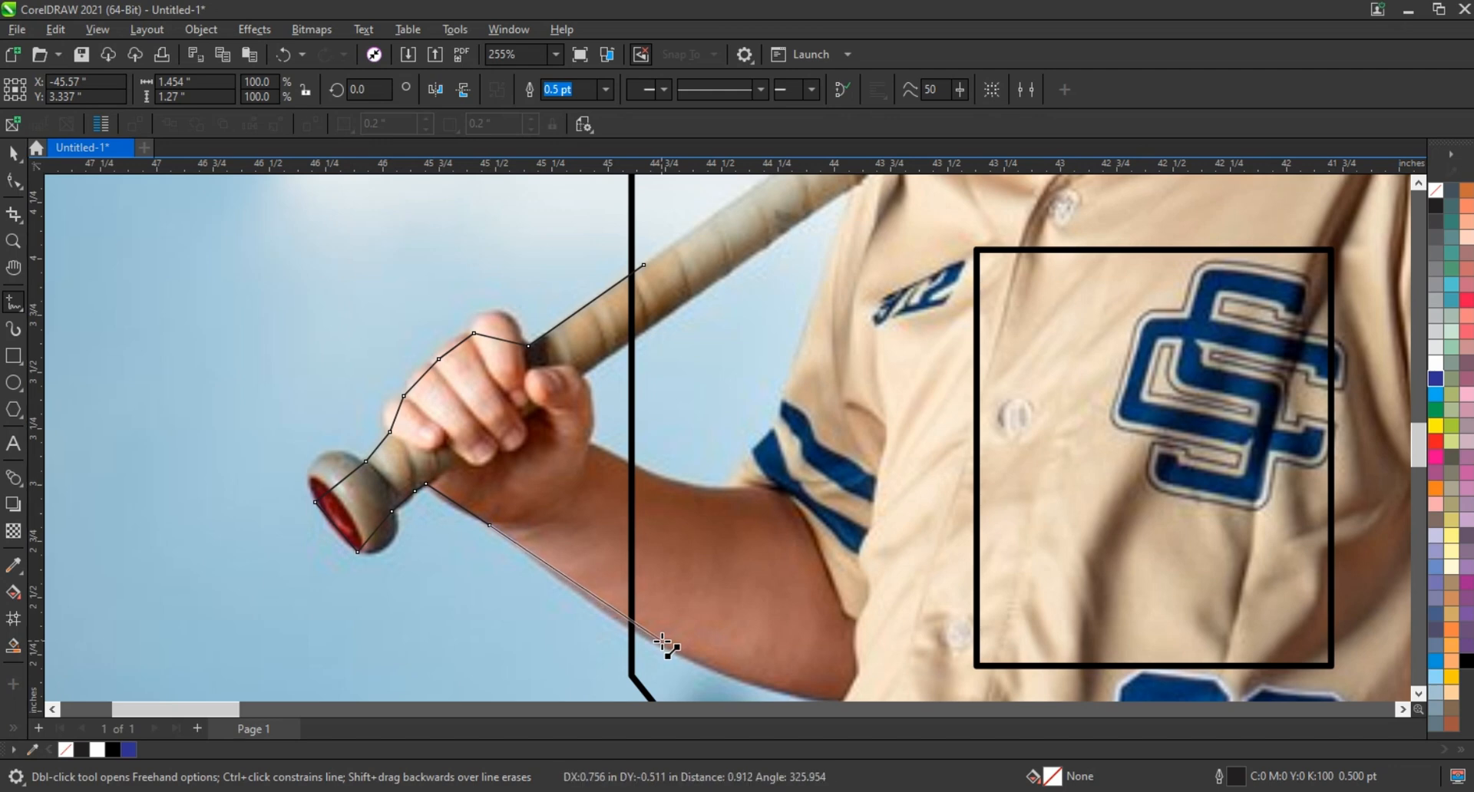
Trace the forearm to just inside the 8's edge, return past the thumb to the bat handle, and close the outline.
double_click(661, 644)
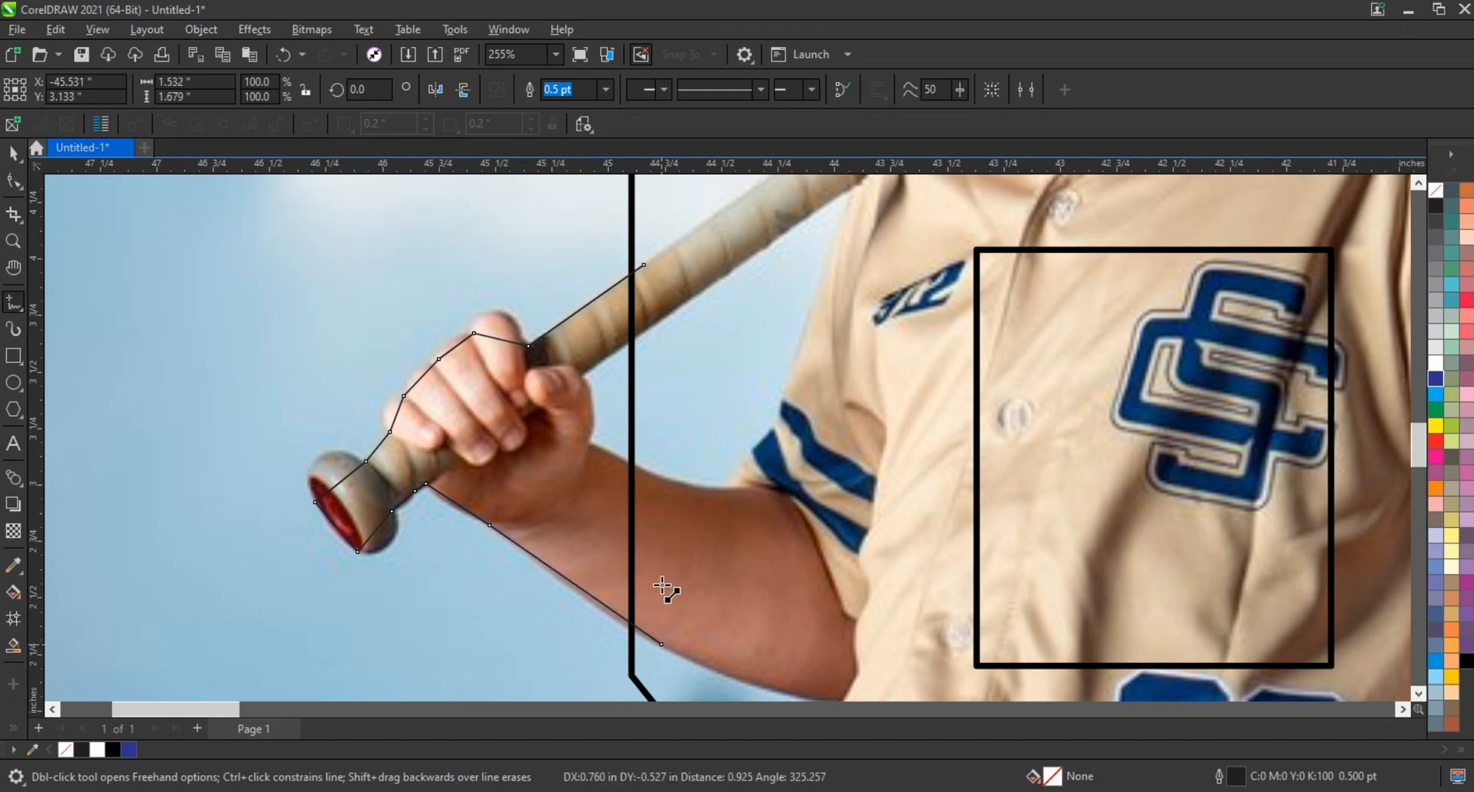
double_click(654, 477)
double_click(590, 442)
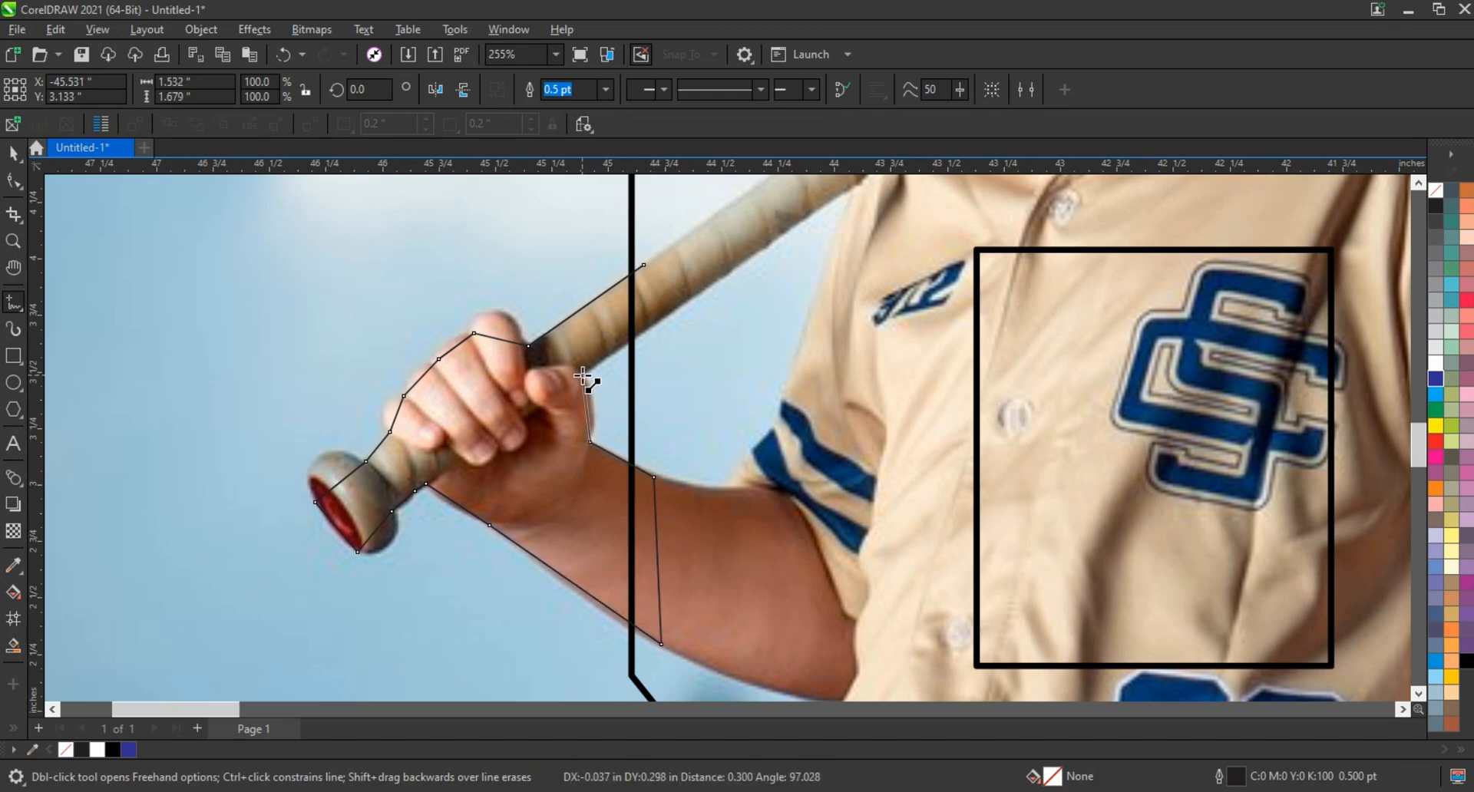
double_click(662, 320)
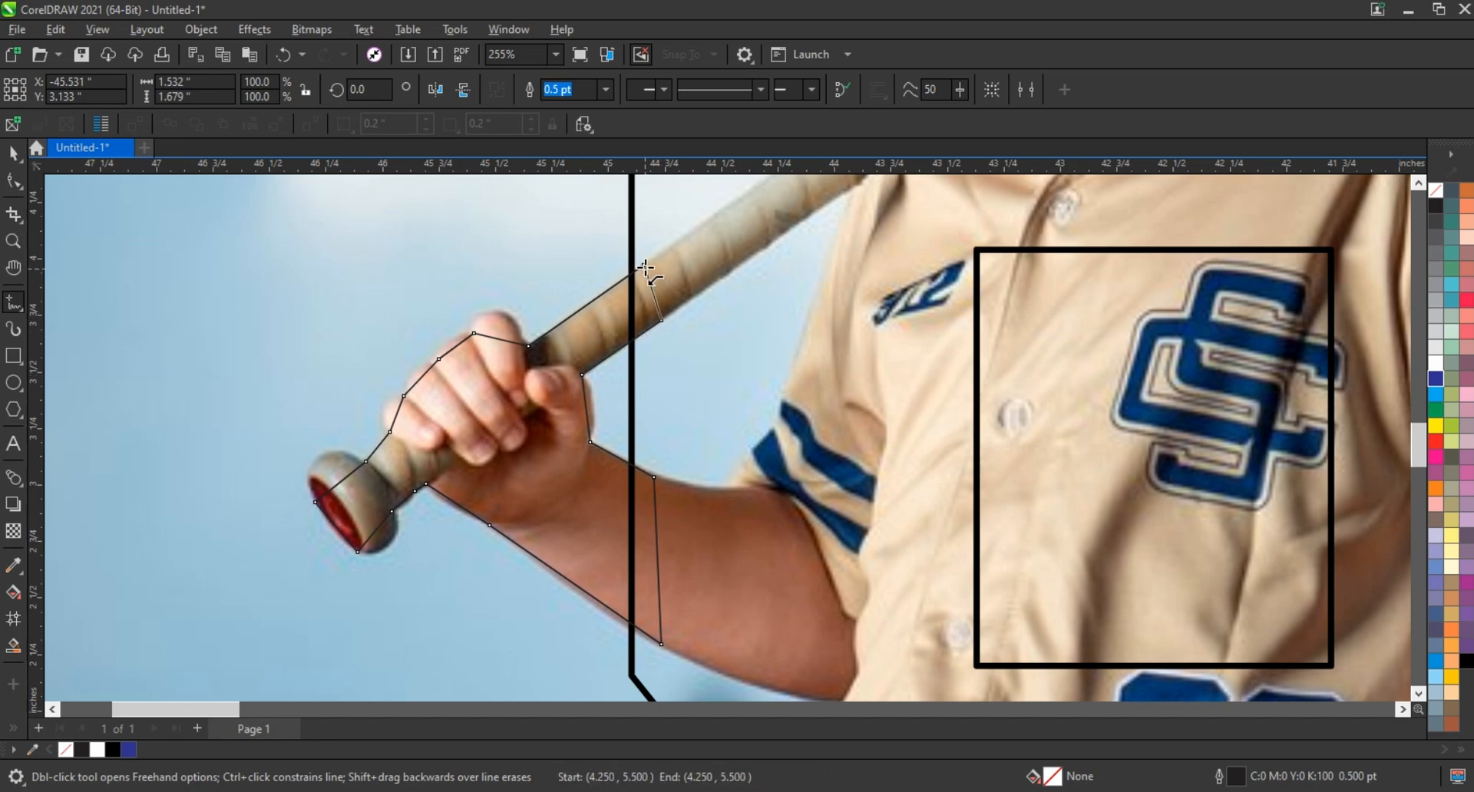
Convert all segments of the hand-and-handle outline to curves and bend them around the knuckles and fingers.
drag(219, 205, 719, 668)
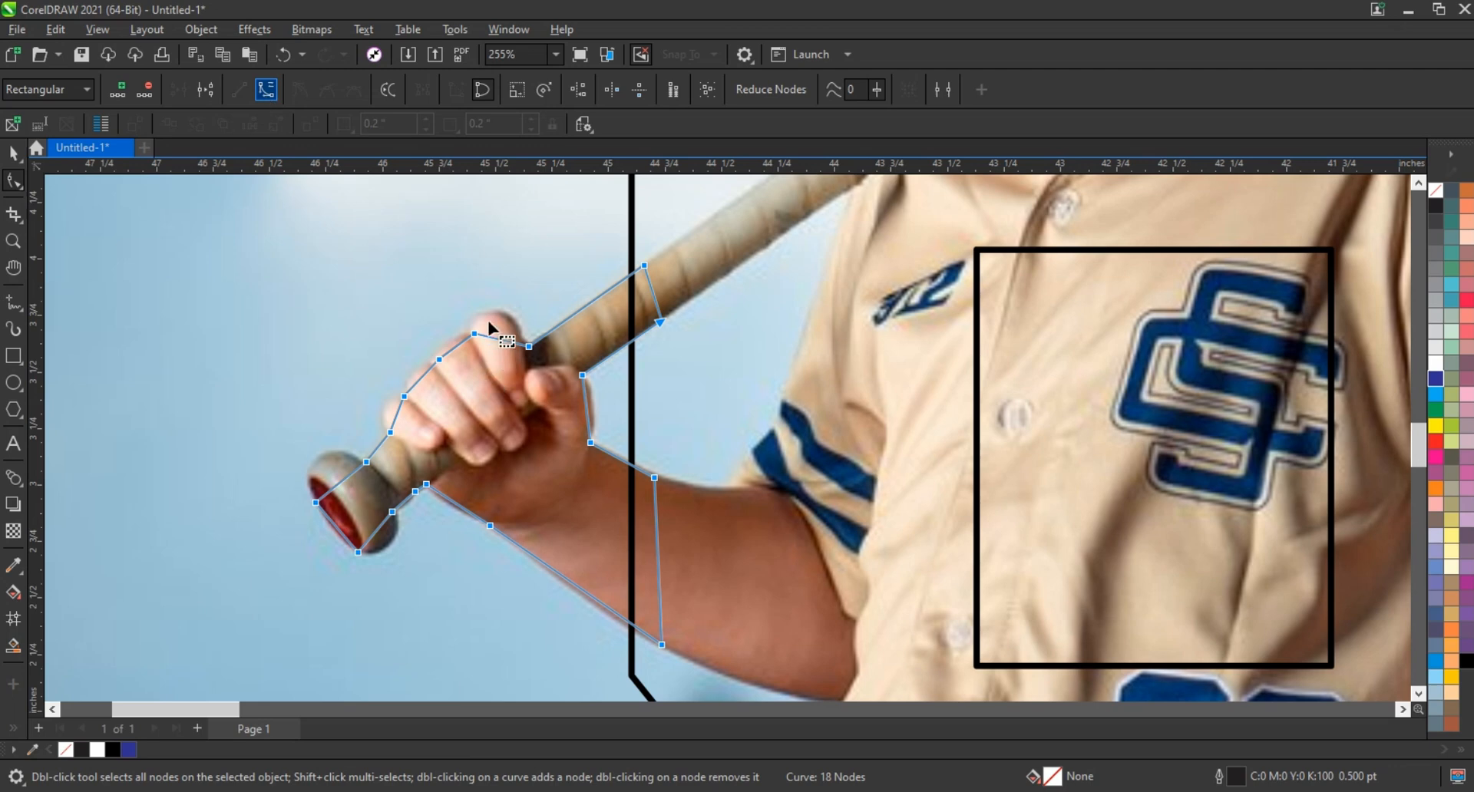
drag(474, 334, 388, 415)
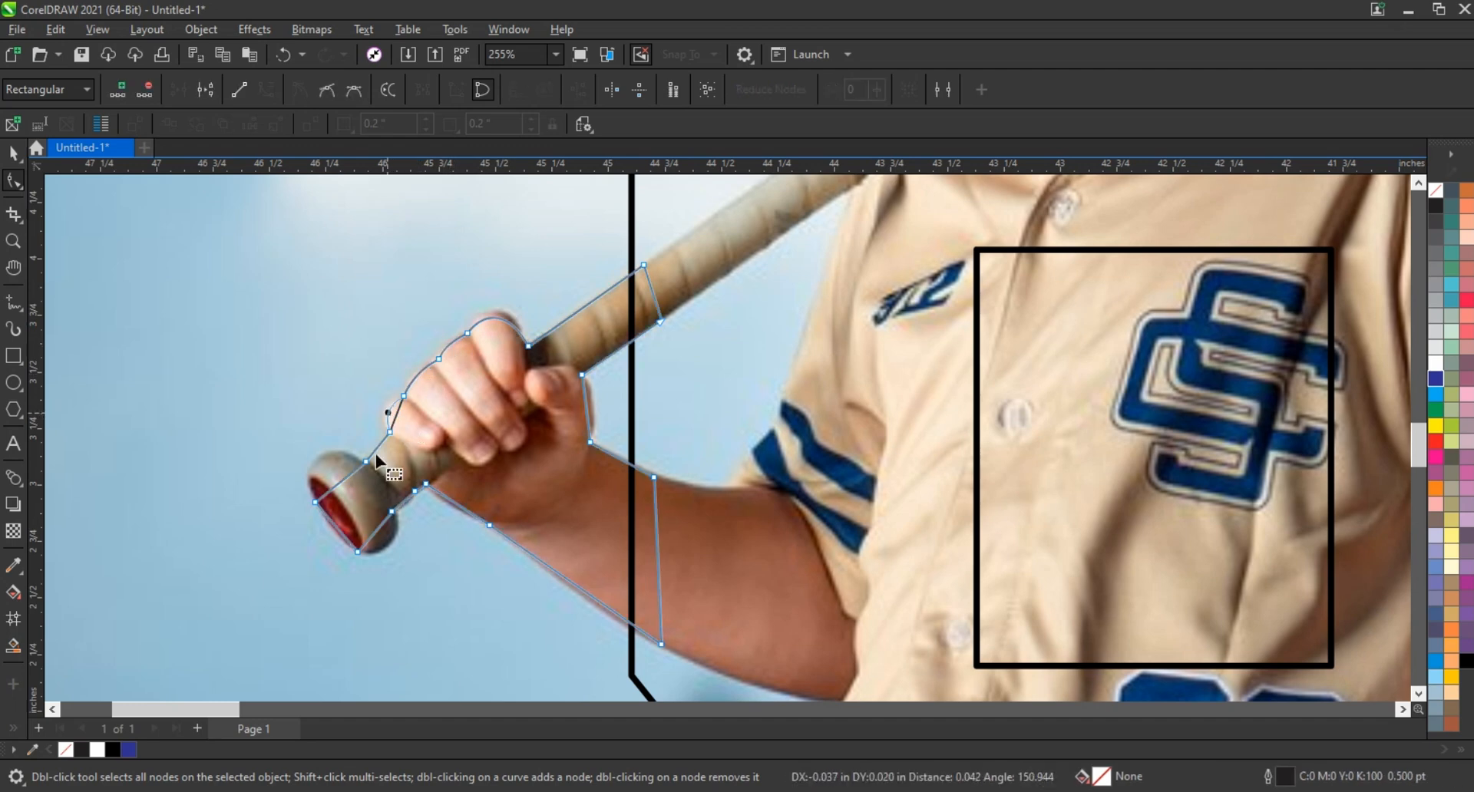
Curve the outline's segments around the top, end face and underside of the bat knob.
drag(376, 472, 339, 438)
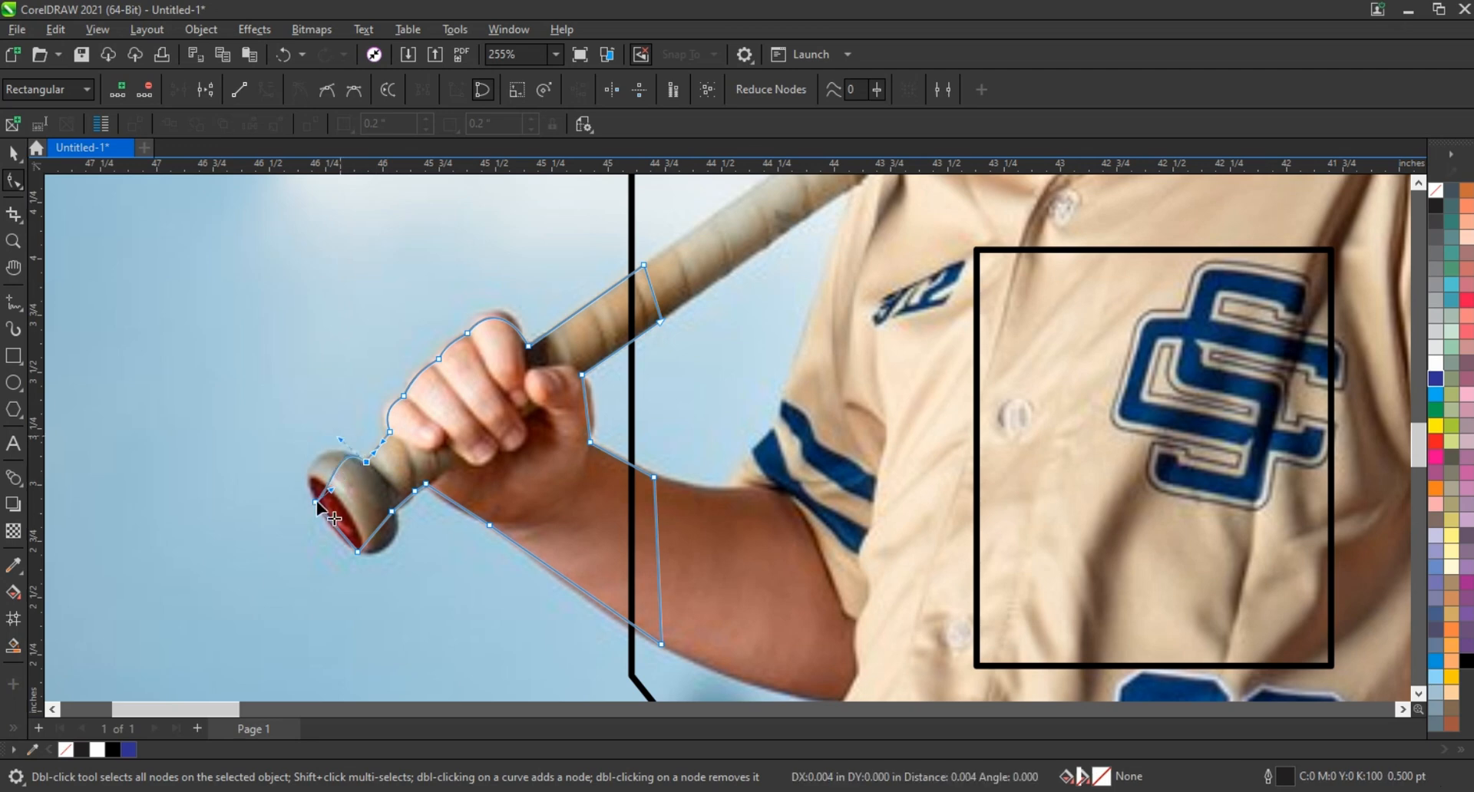
drag(332, 497, 294, 452)
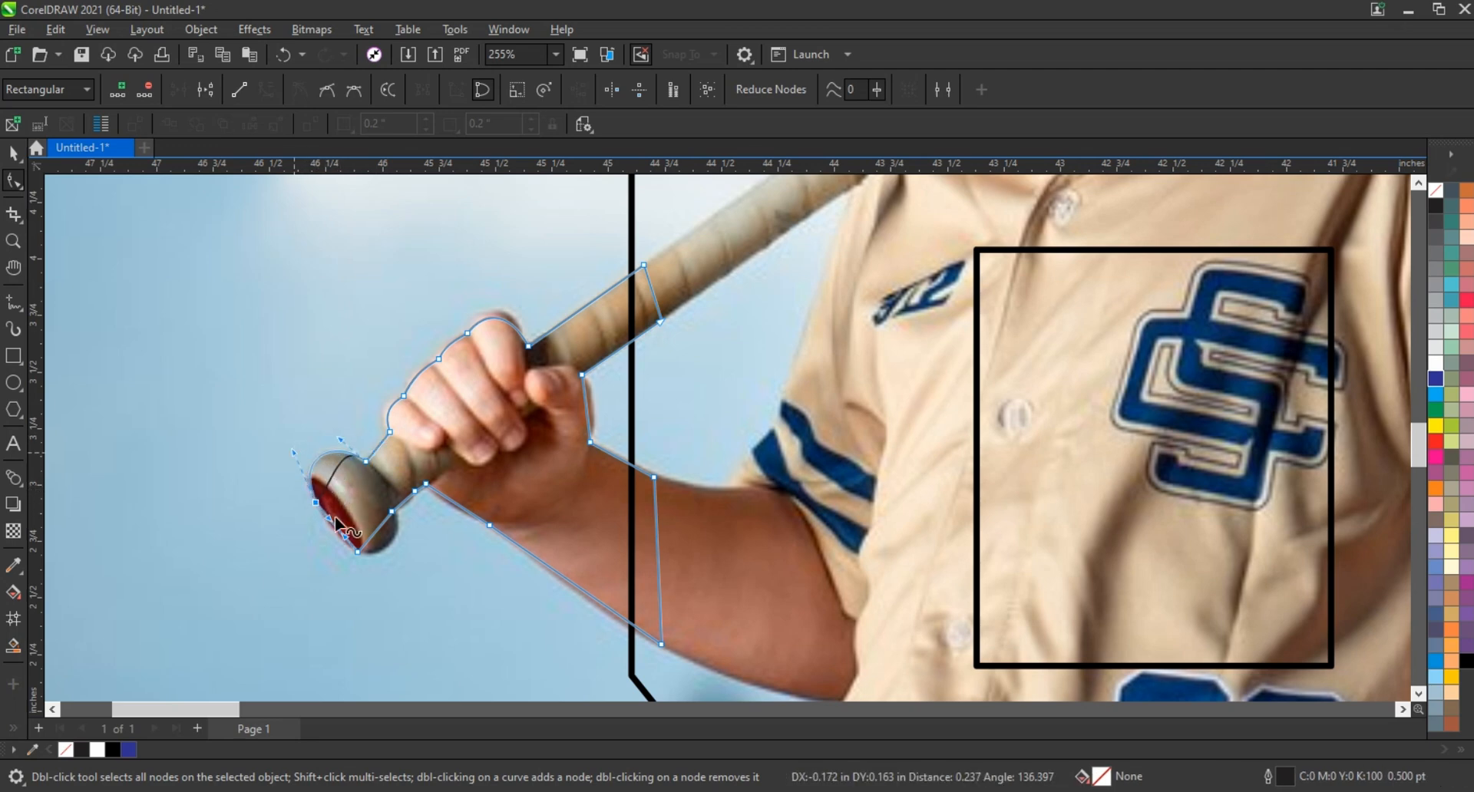
click(384, 528)
drag(404, 542, 375, 558)
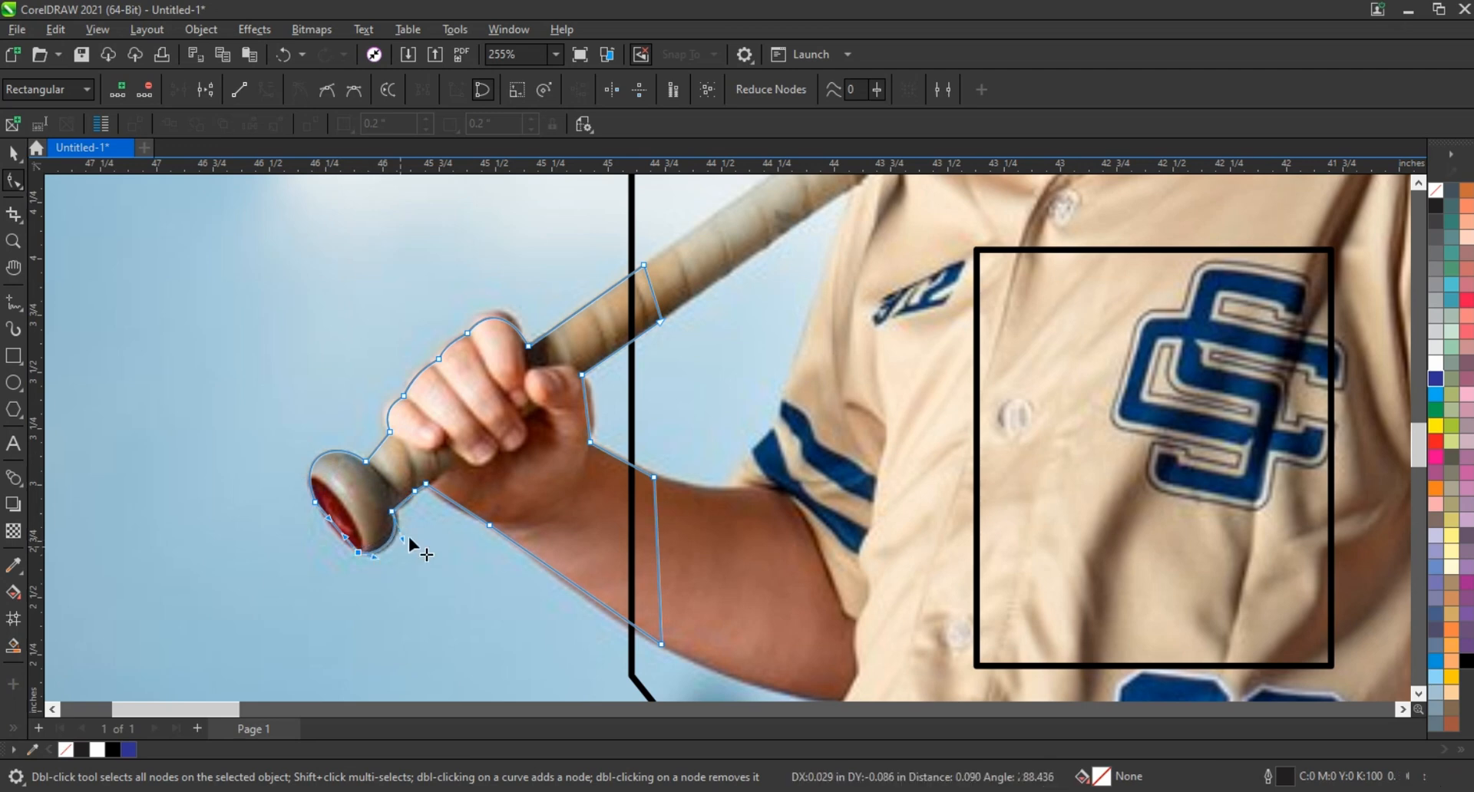
click(333, 531)
Bend the outline to follow the wrist, the underside of the forearm, the thumb and the forearm's upper edge.
drag(455, 504, 452, 506)
drag(570, 580, 568, 579)
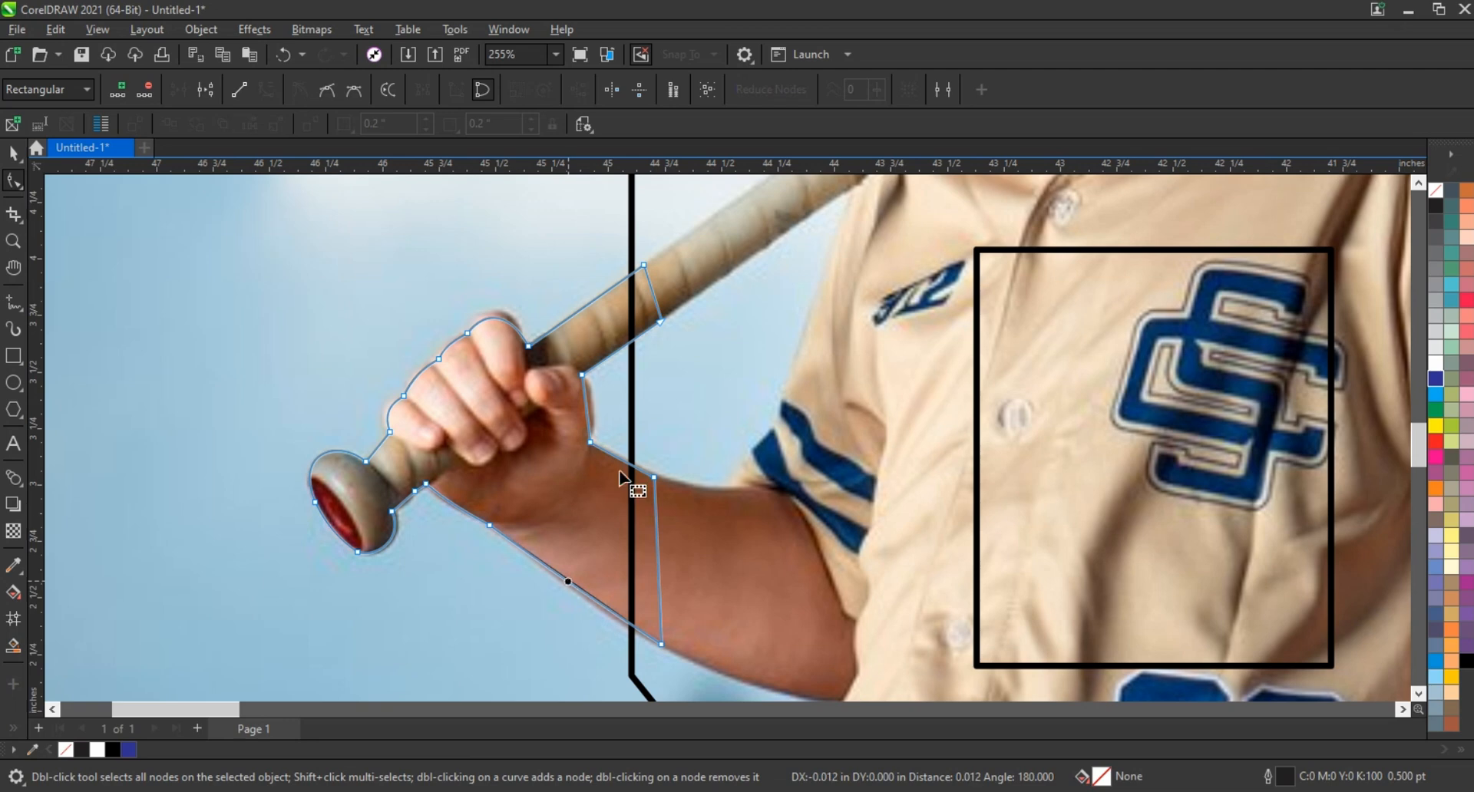
drag(587, 405, 592, 405)
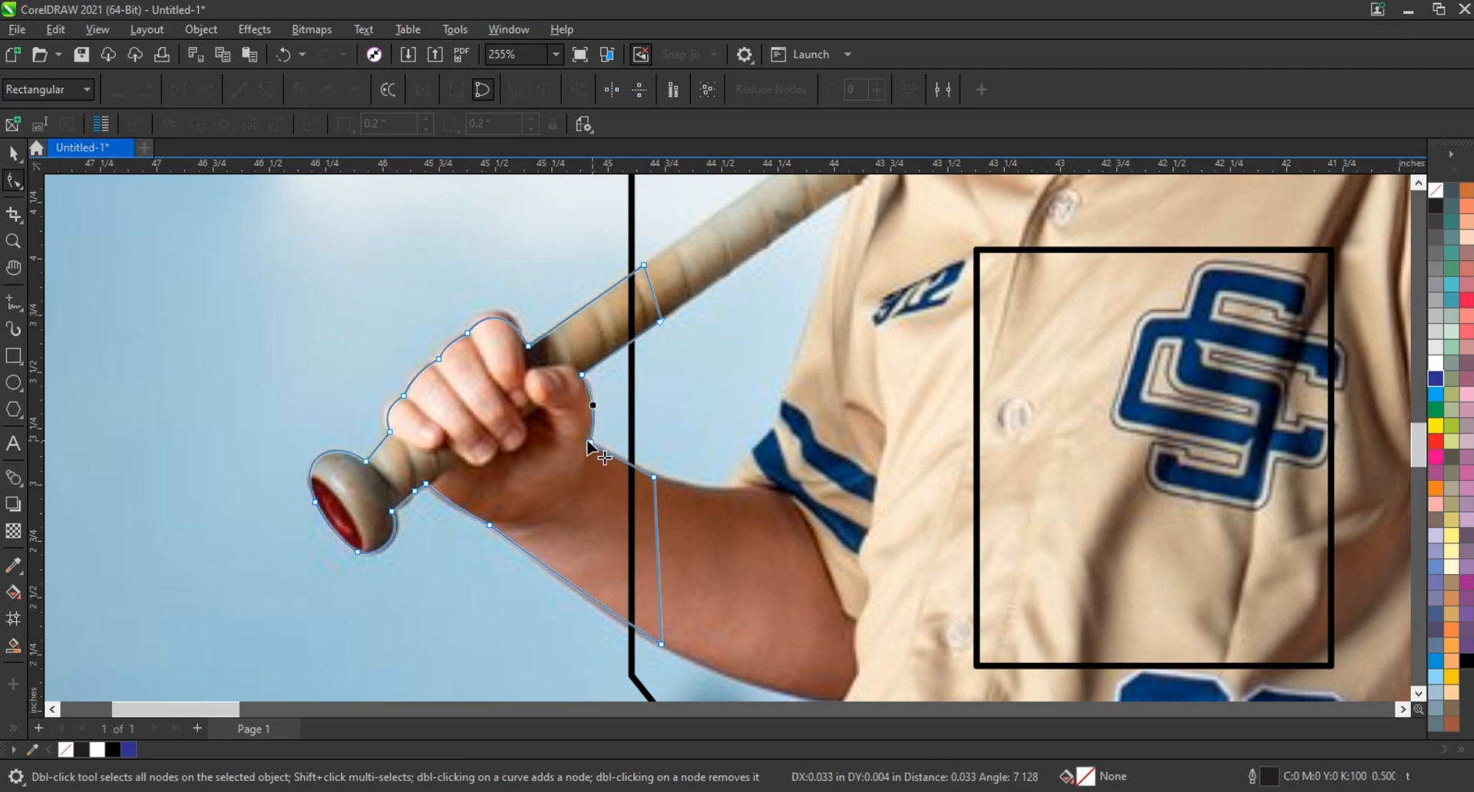
click(588, 441)
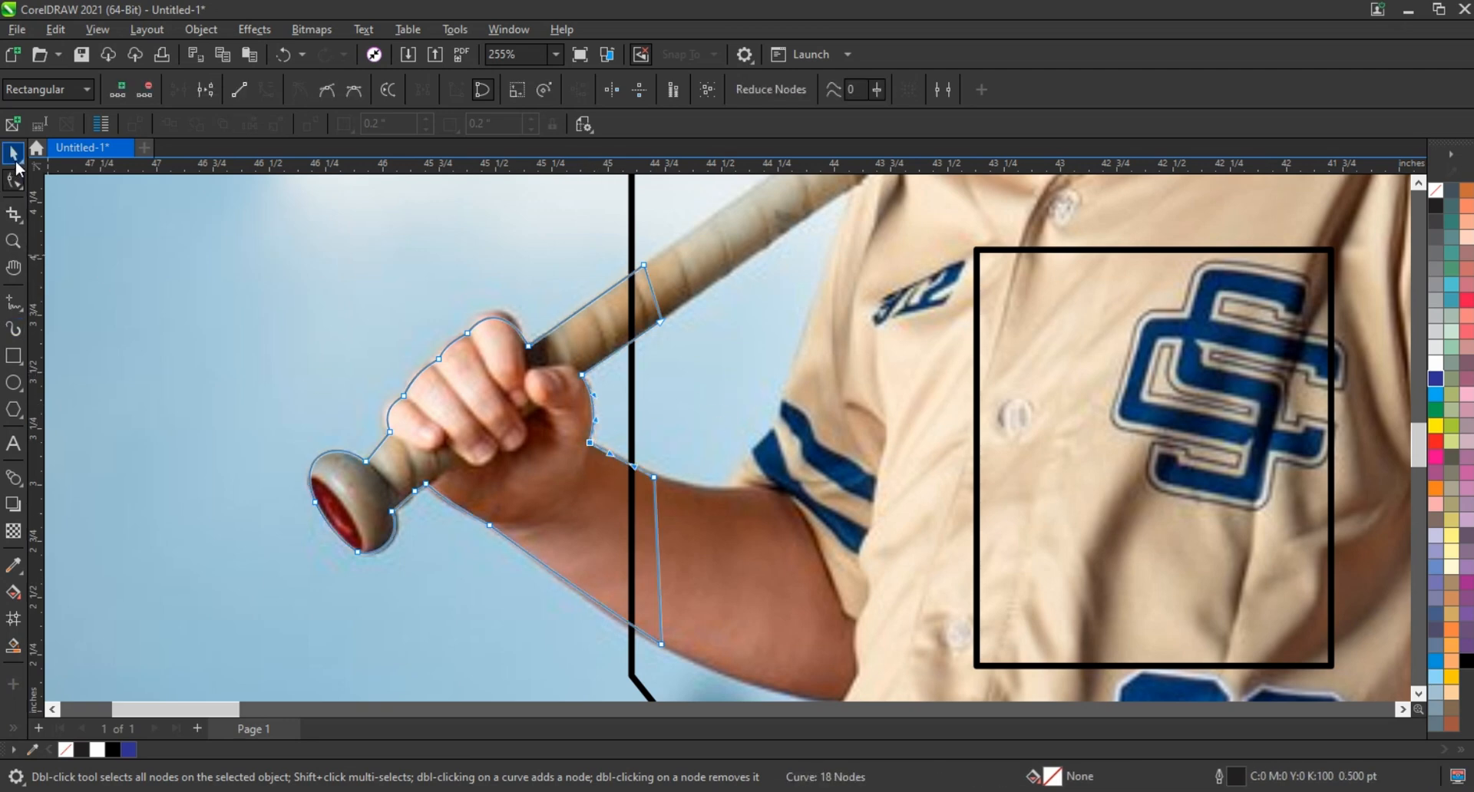
Try an olive fill on the hand-and-handle outline and undo it.
click(14, 157)
click(1451, 393)
scroll(405, 427, down, 2)
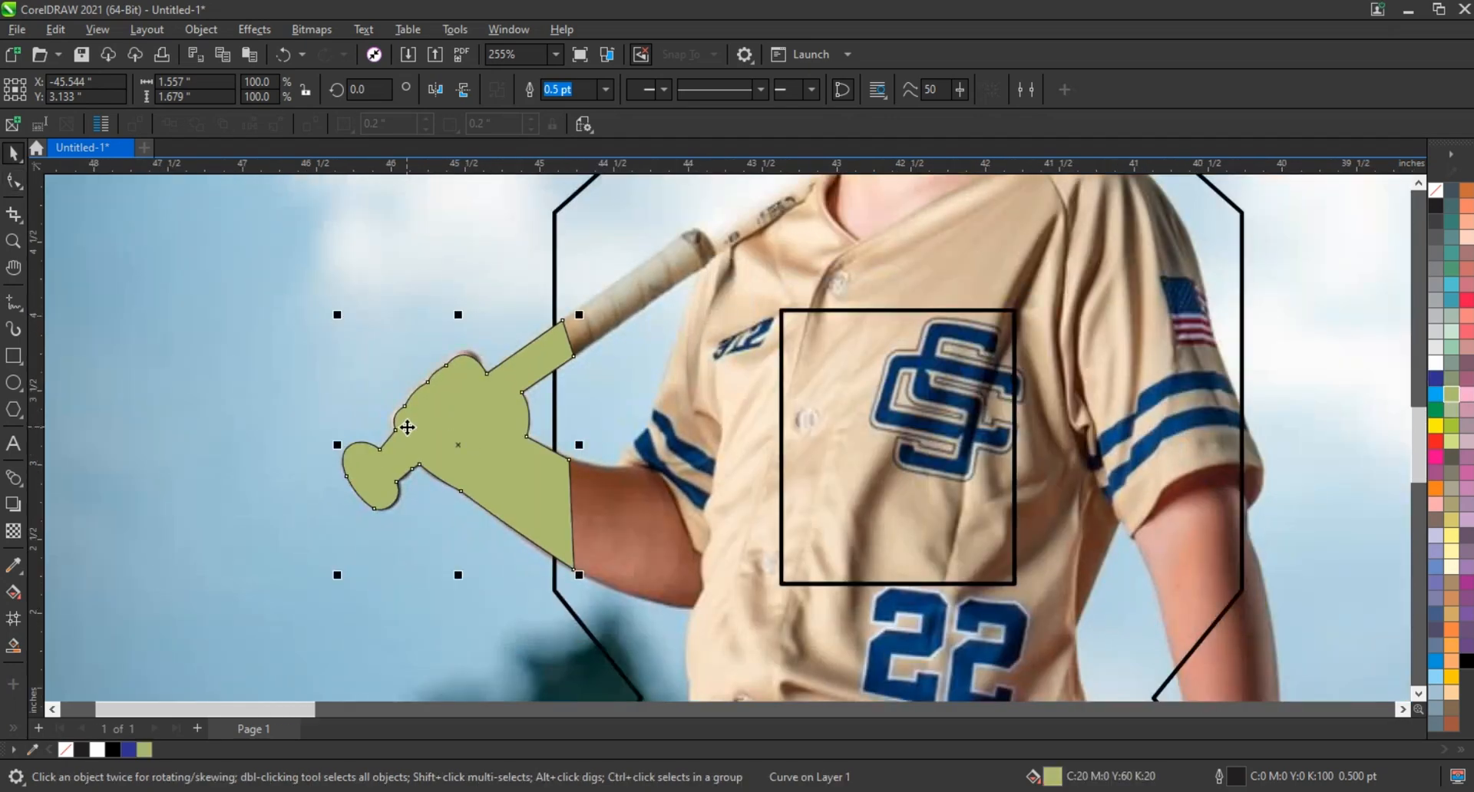
scroll(407, 427, down, 3)
key(ctrl+z)
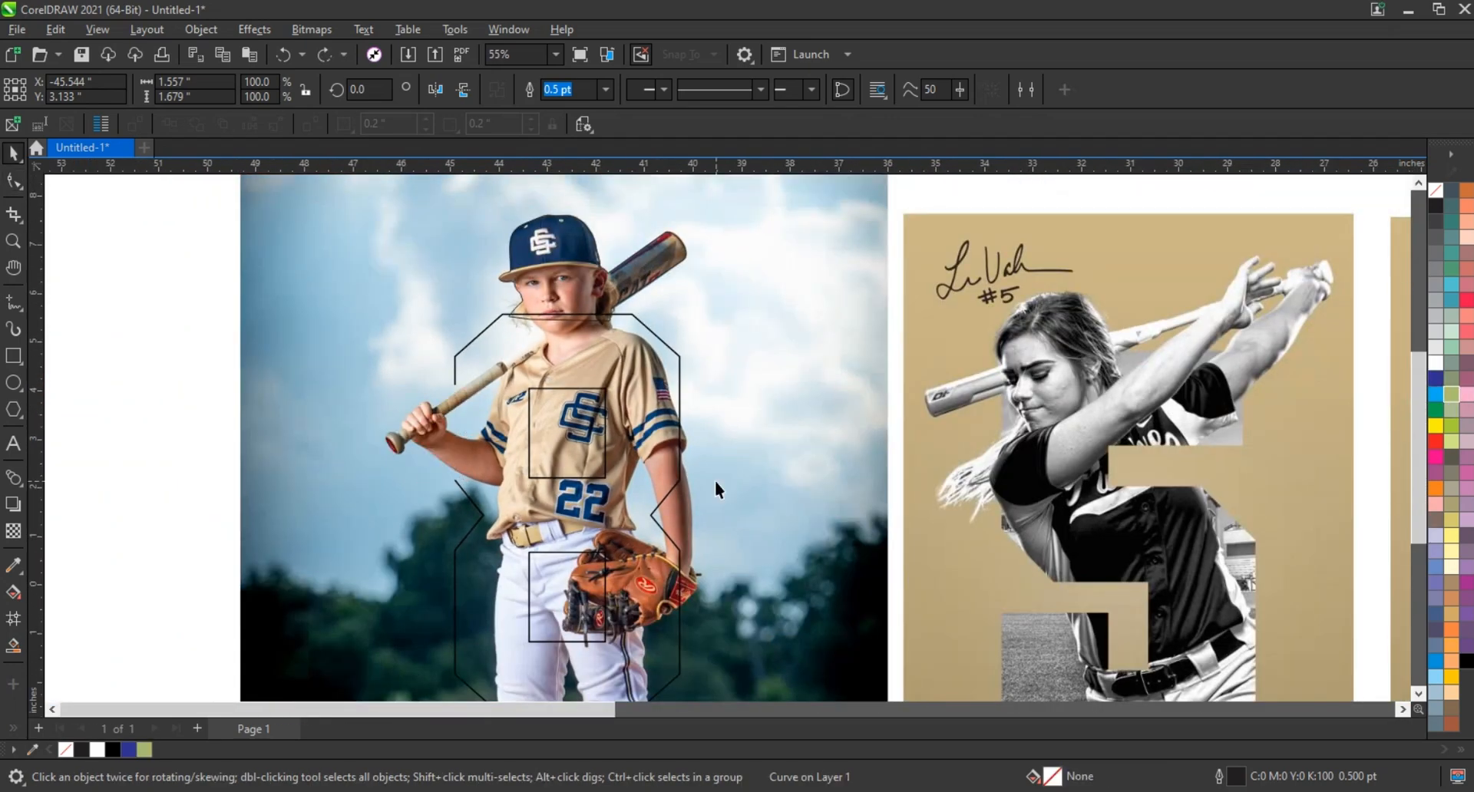
Combine the hand-and-handle outline with the head-and-bat outline into one curve and fill it with grey.
scroll(715, 489, down, 1)
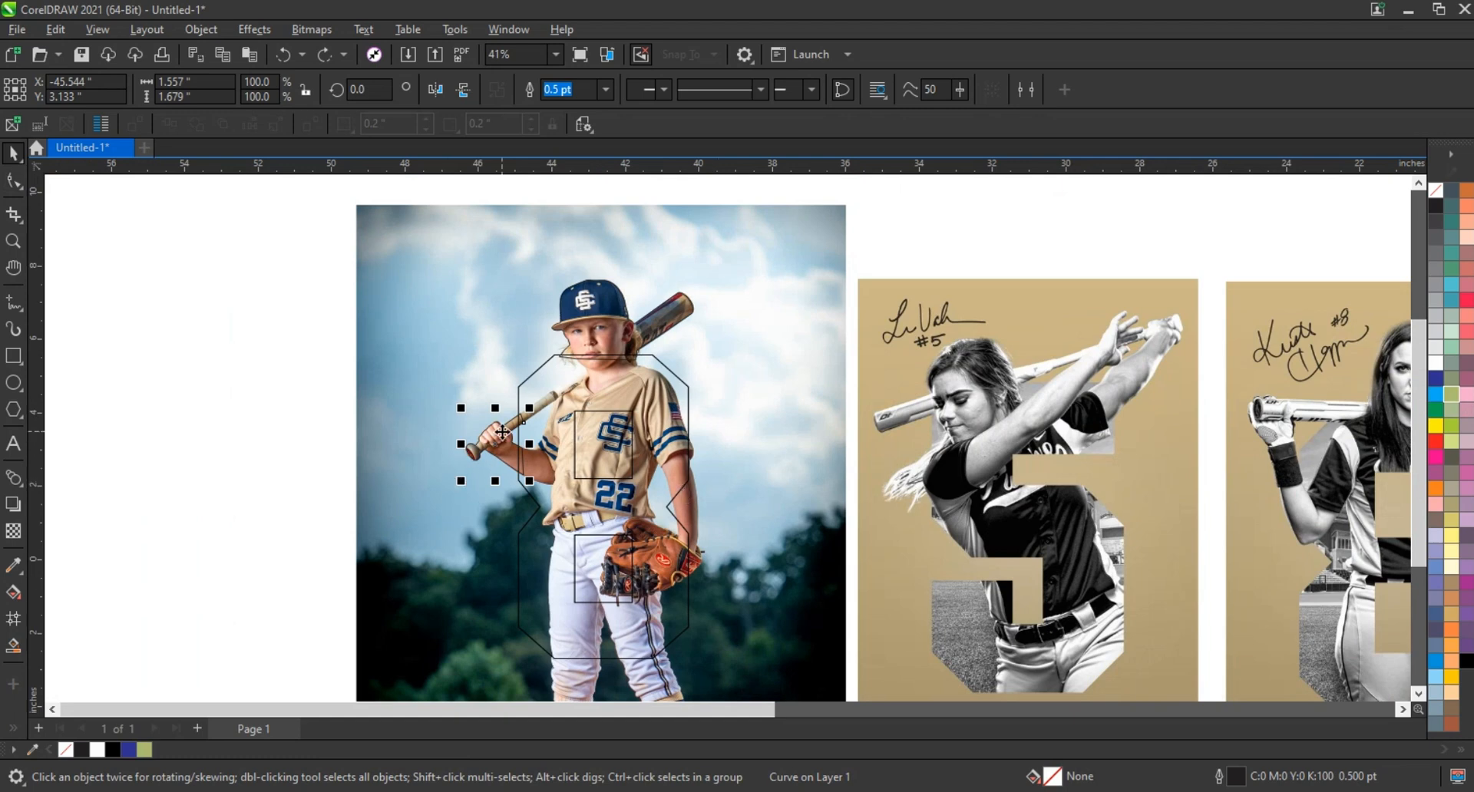
shift+click(621, 306)
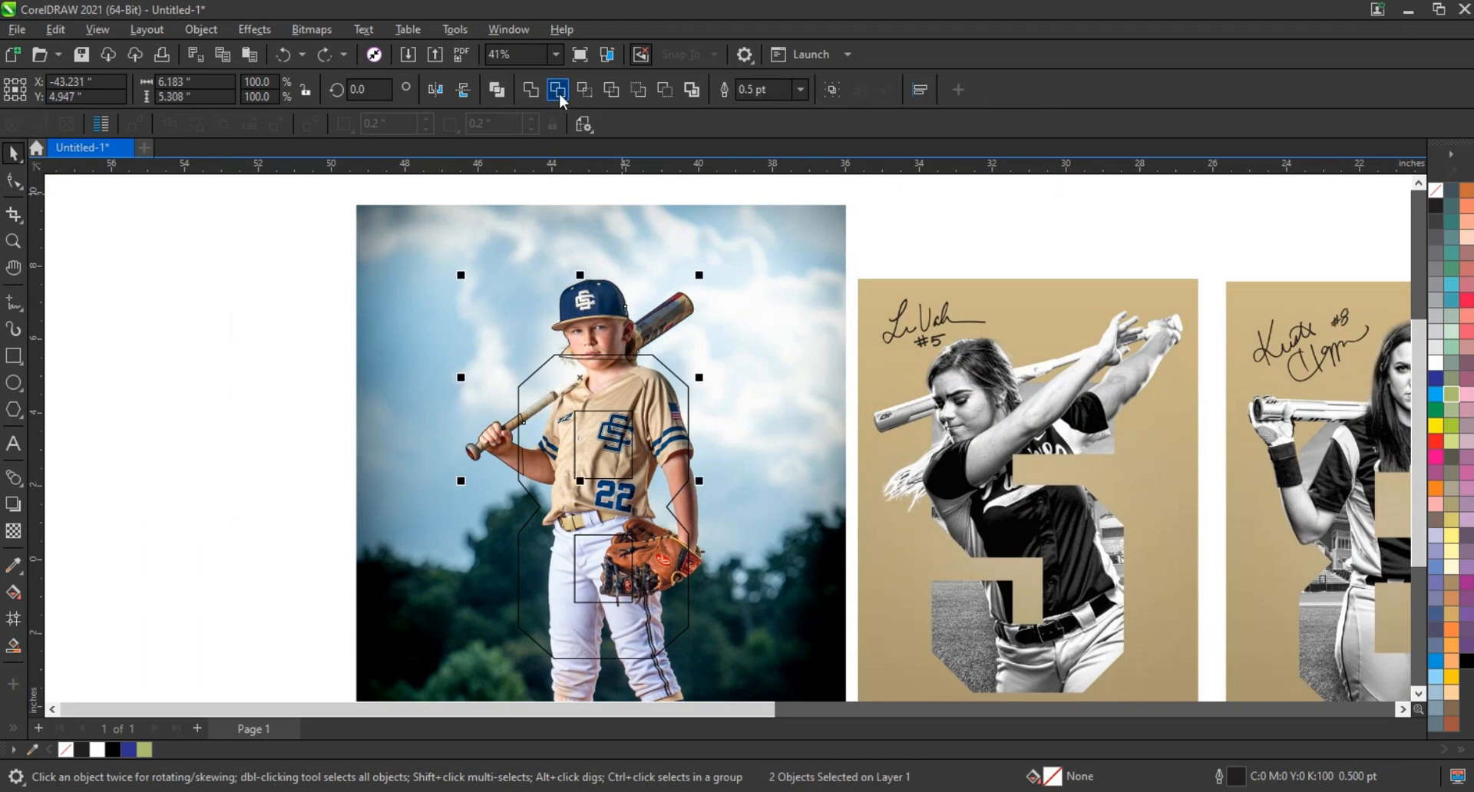
key(ctrl+l)
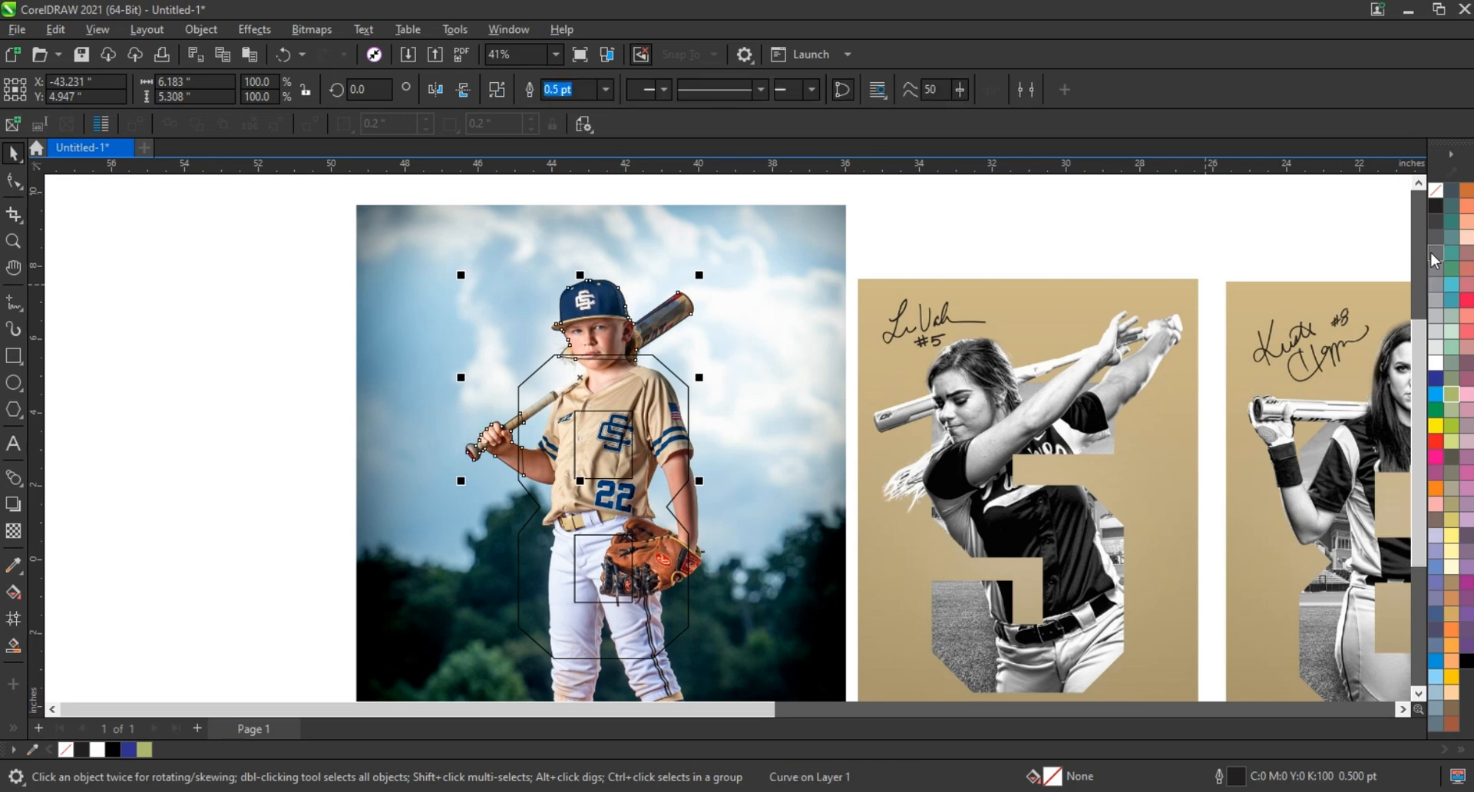
click(1435, 253)
click(302, 353)
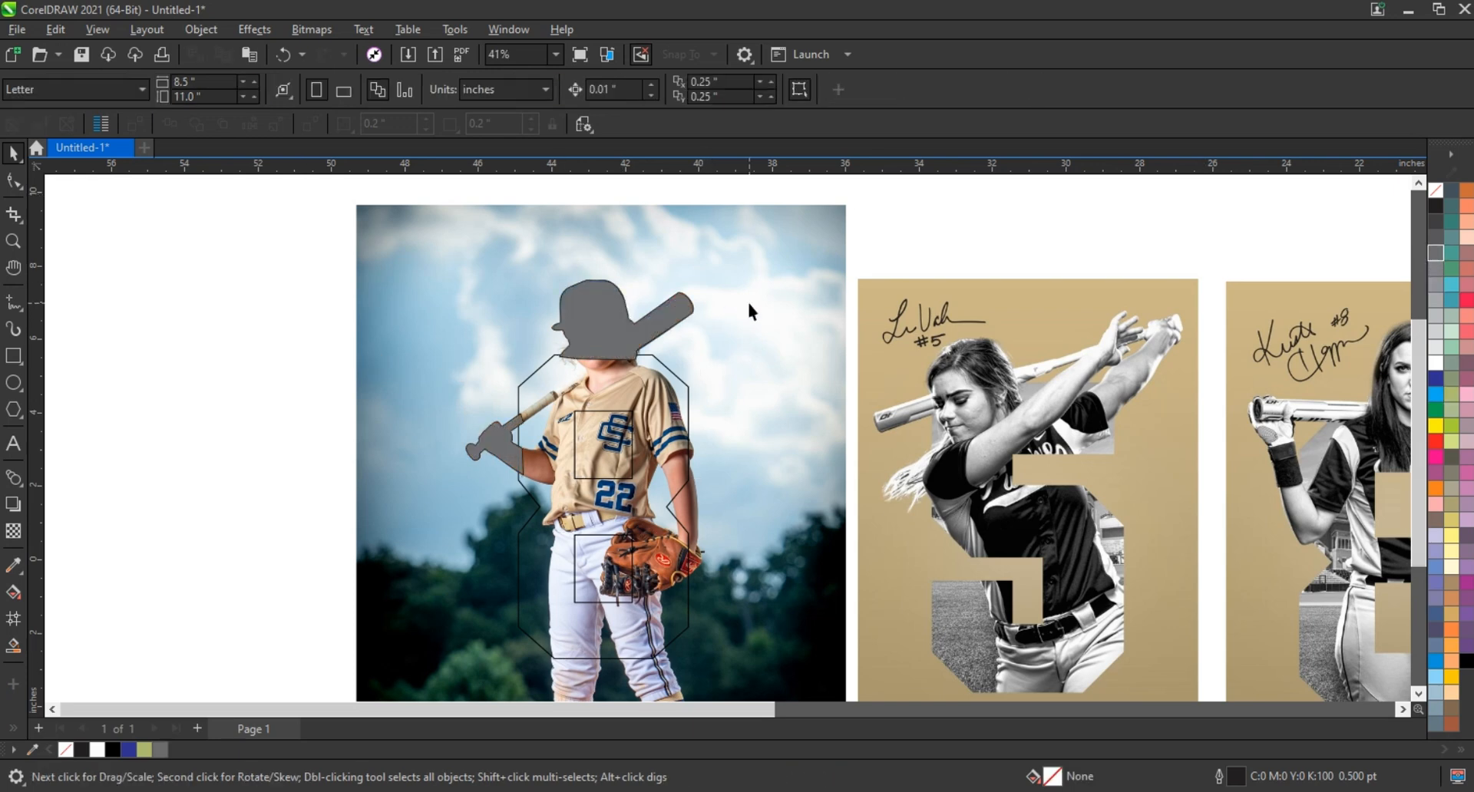
Copy the baseball player's photo and paste a duplicate of it.
click(768, 303)
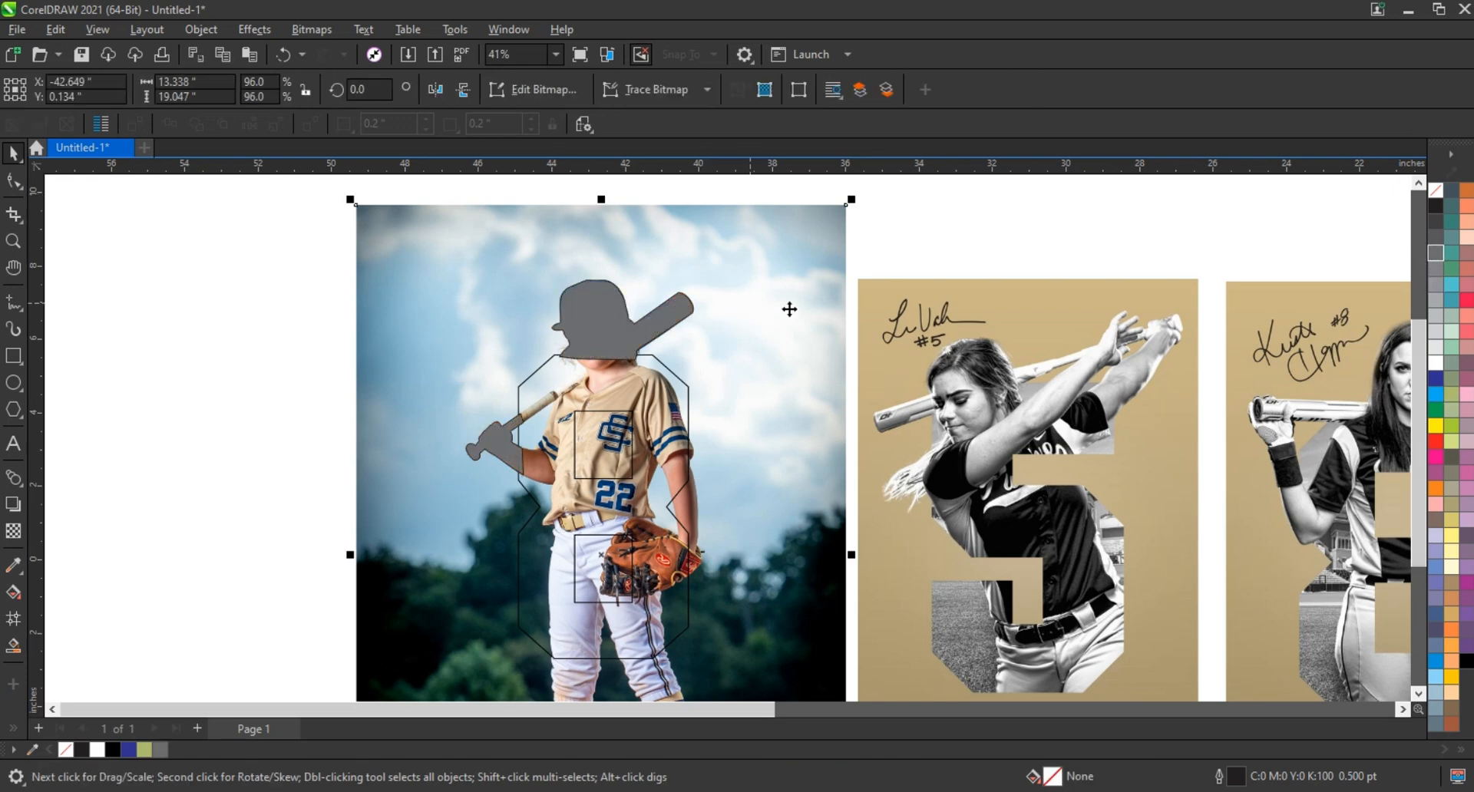
click(681, 380)
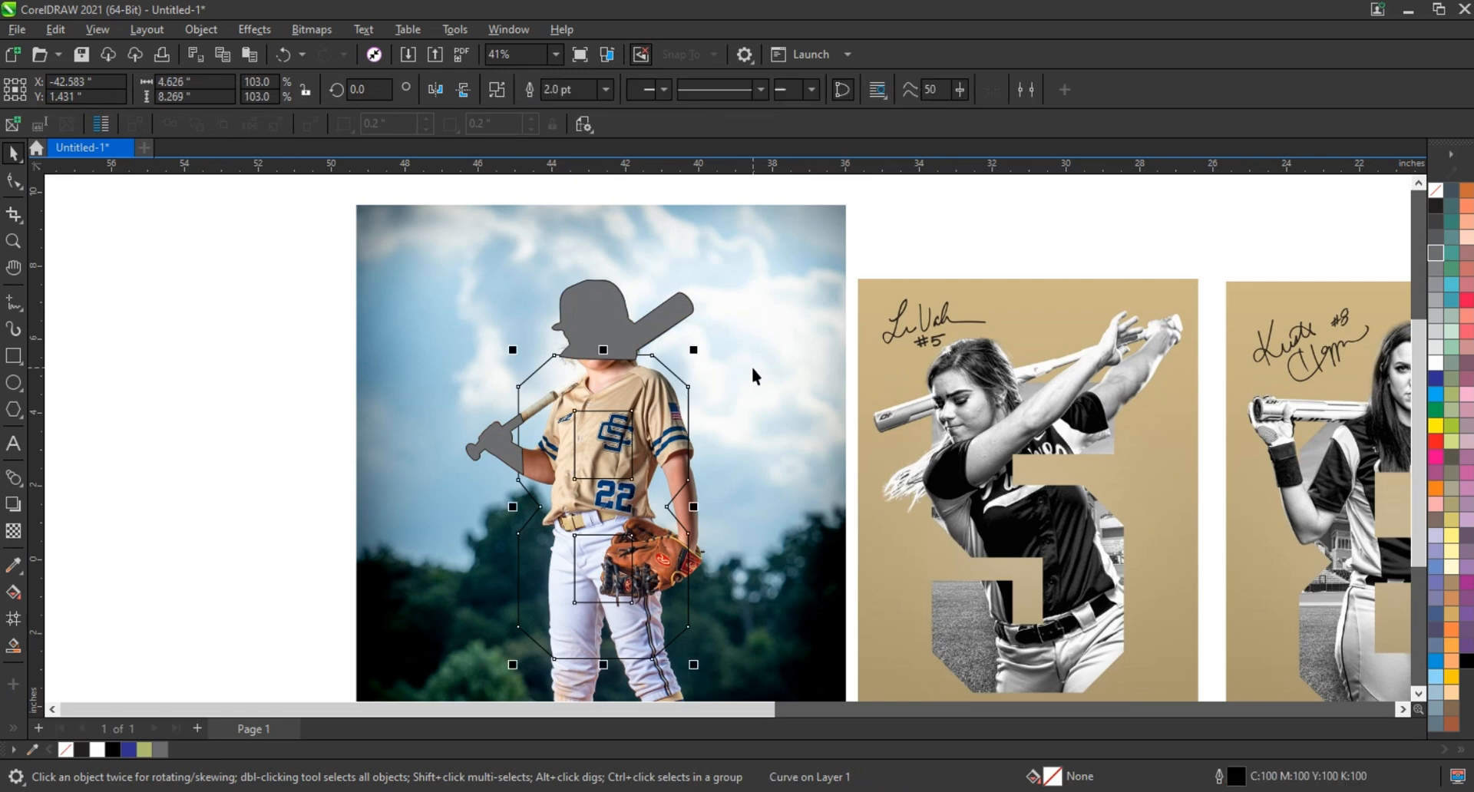
click(777, 286)
right_click(777, 287)
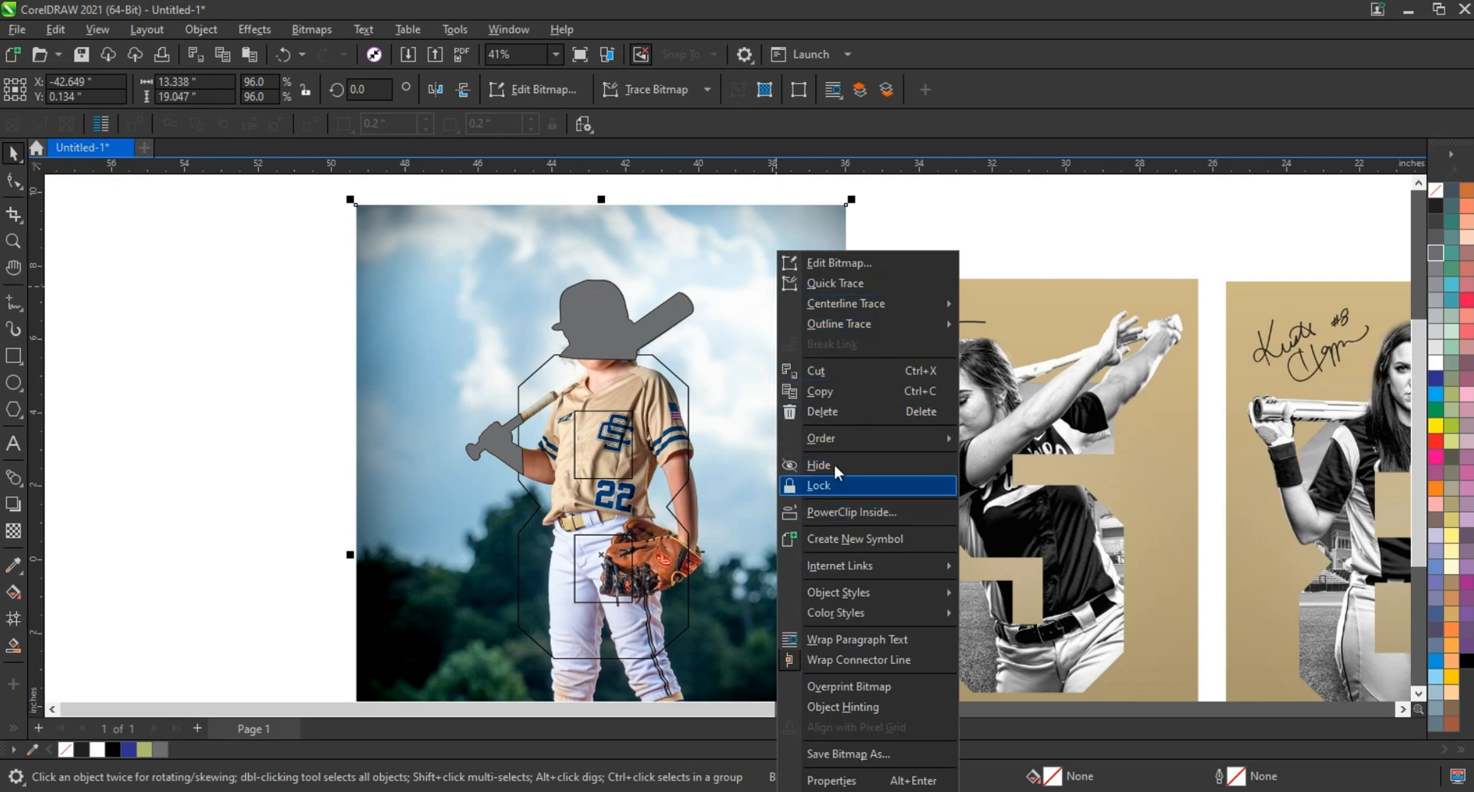
click(820, 391)
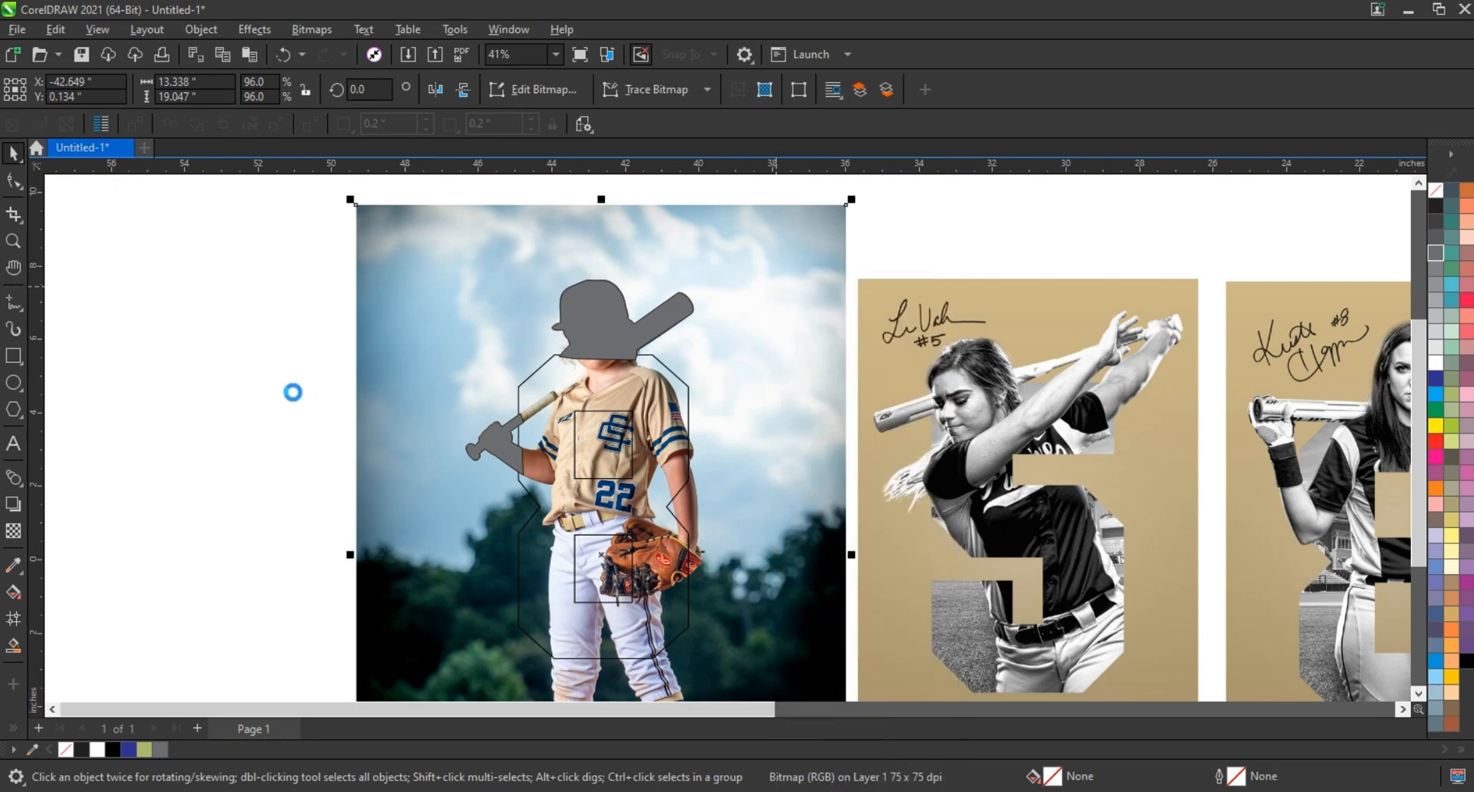
click(292, 392)
right_click(267, 334)
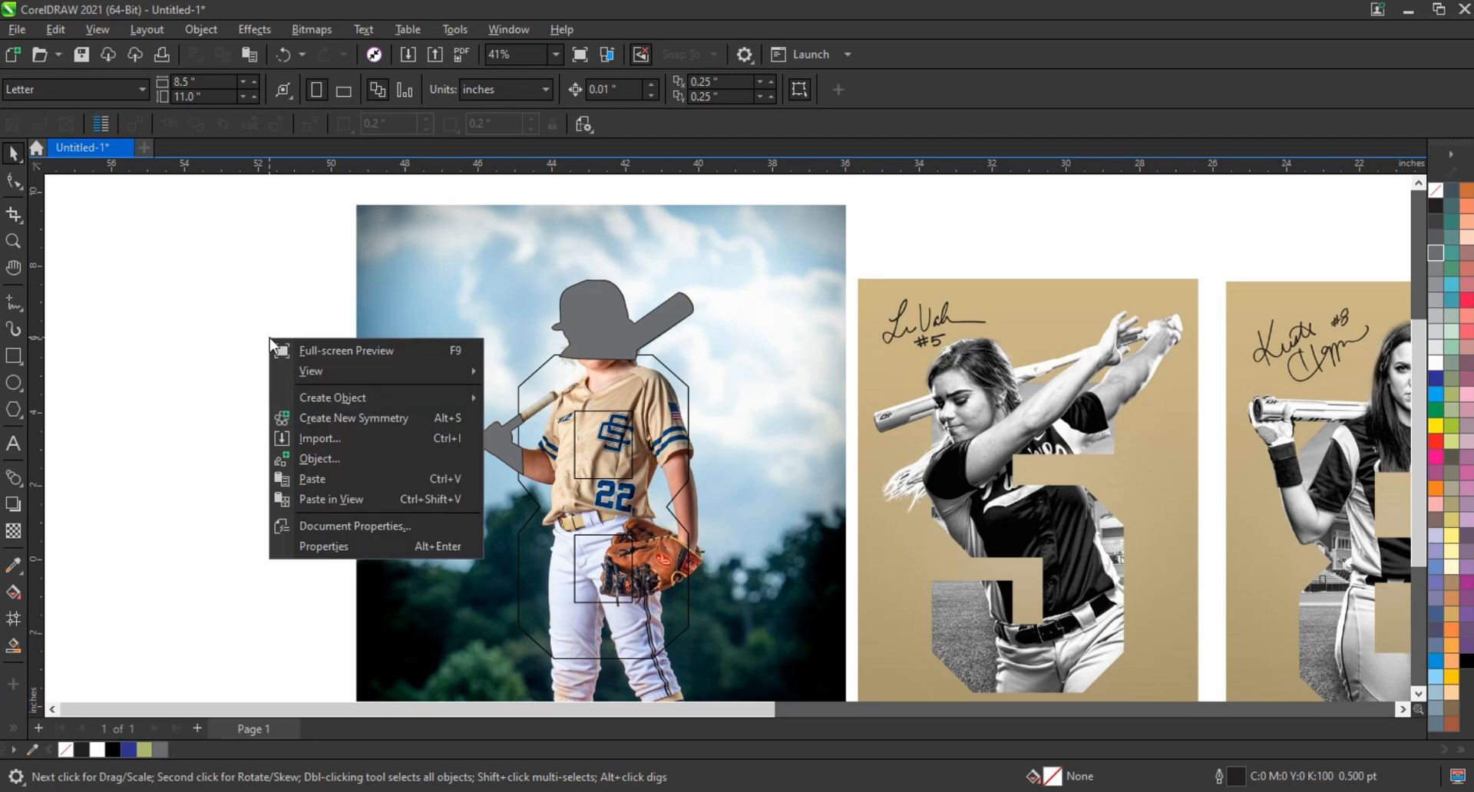
click(307, 478)
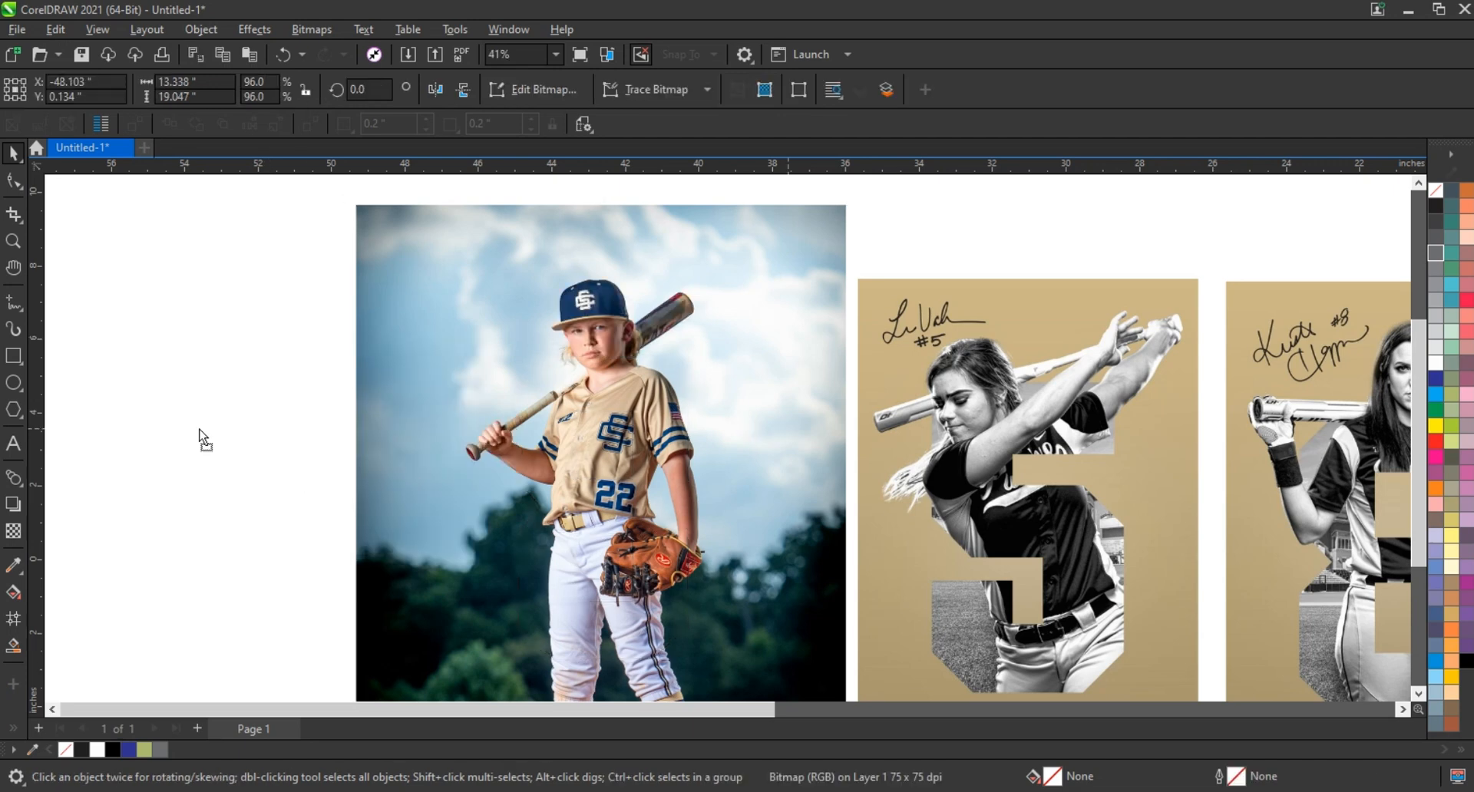
Try moving the duplicate photo aside, undo the move, and order the duplicate behind the 8 and head-and-hand shapes.
drag(199, 435, 179, 432)
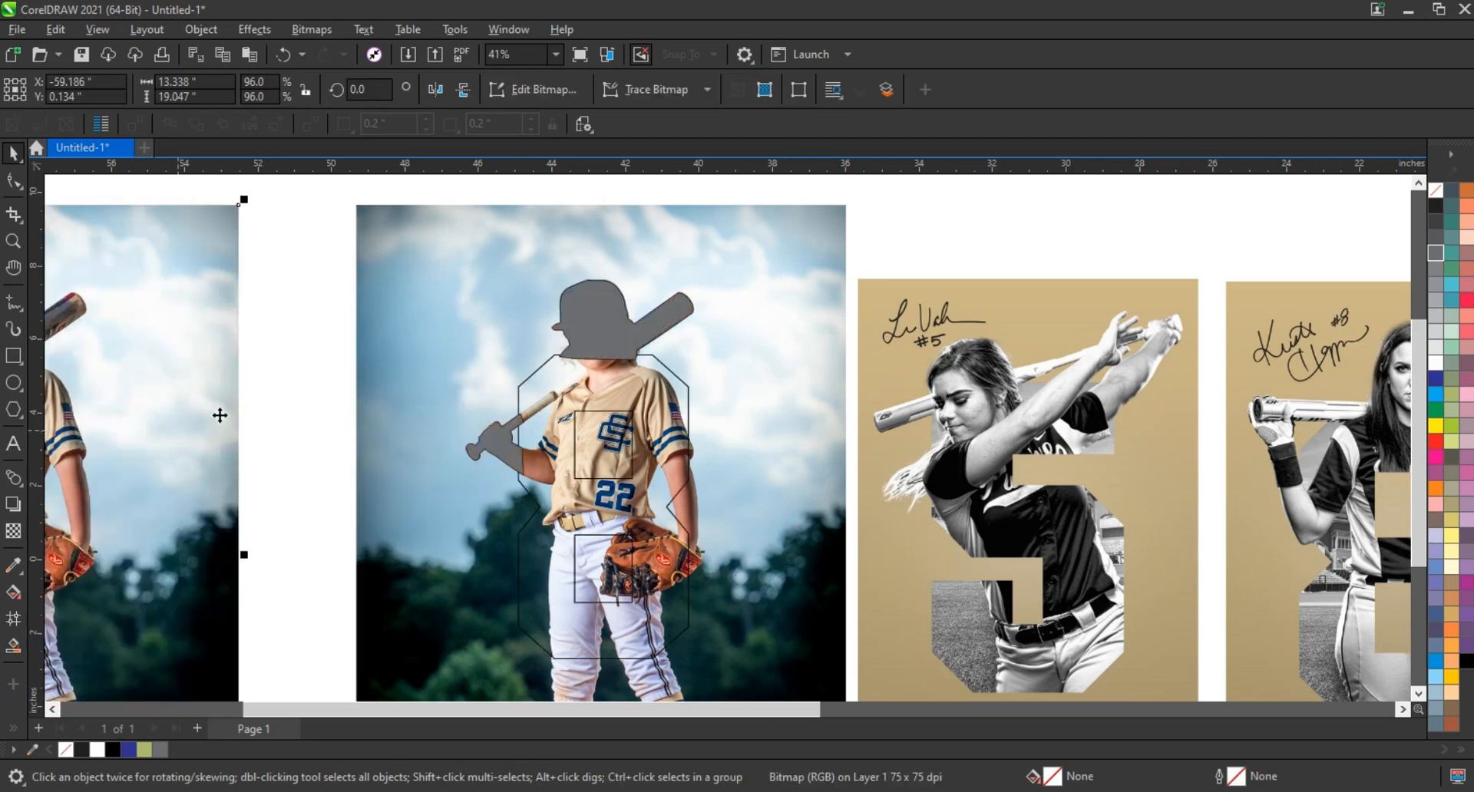
key(ctrl+z)
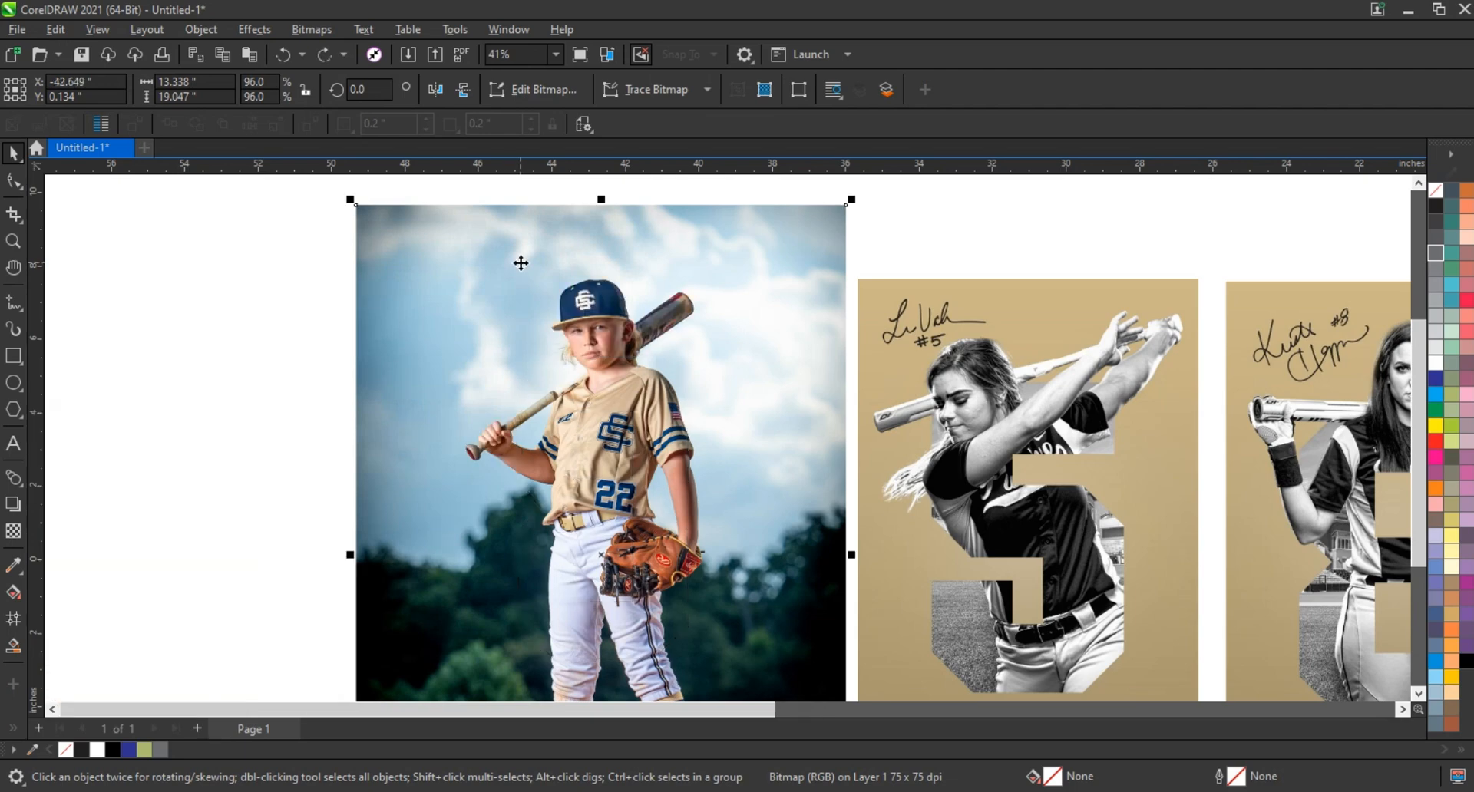
key(ctrl+Page_Down)
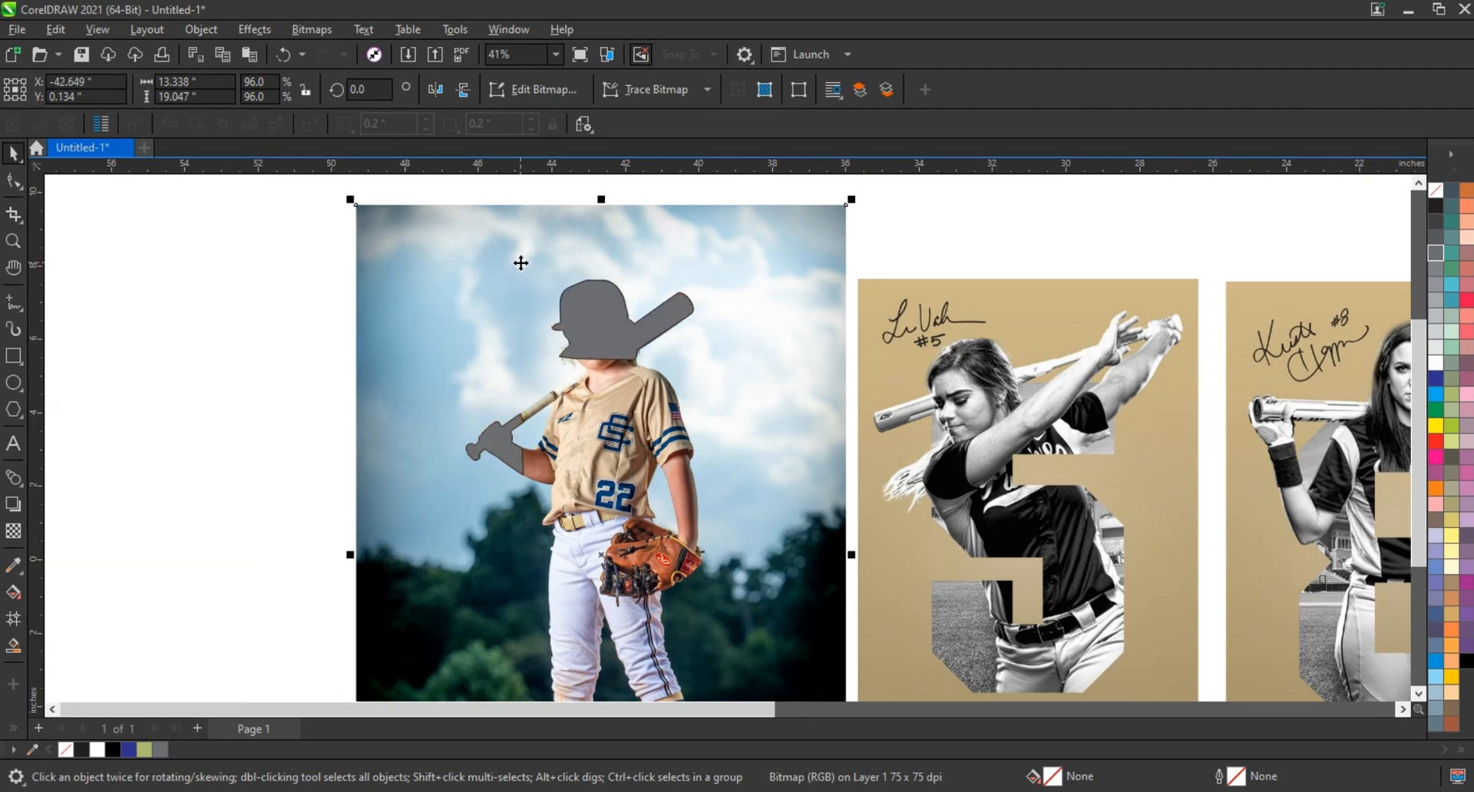
key(ctrl+Page_Down)
key(ctrl+Page_Up)
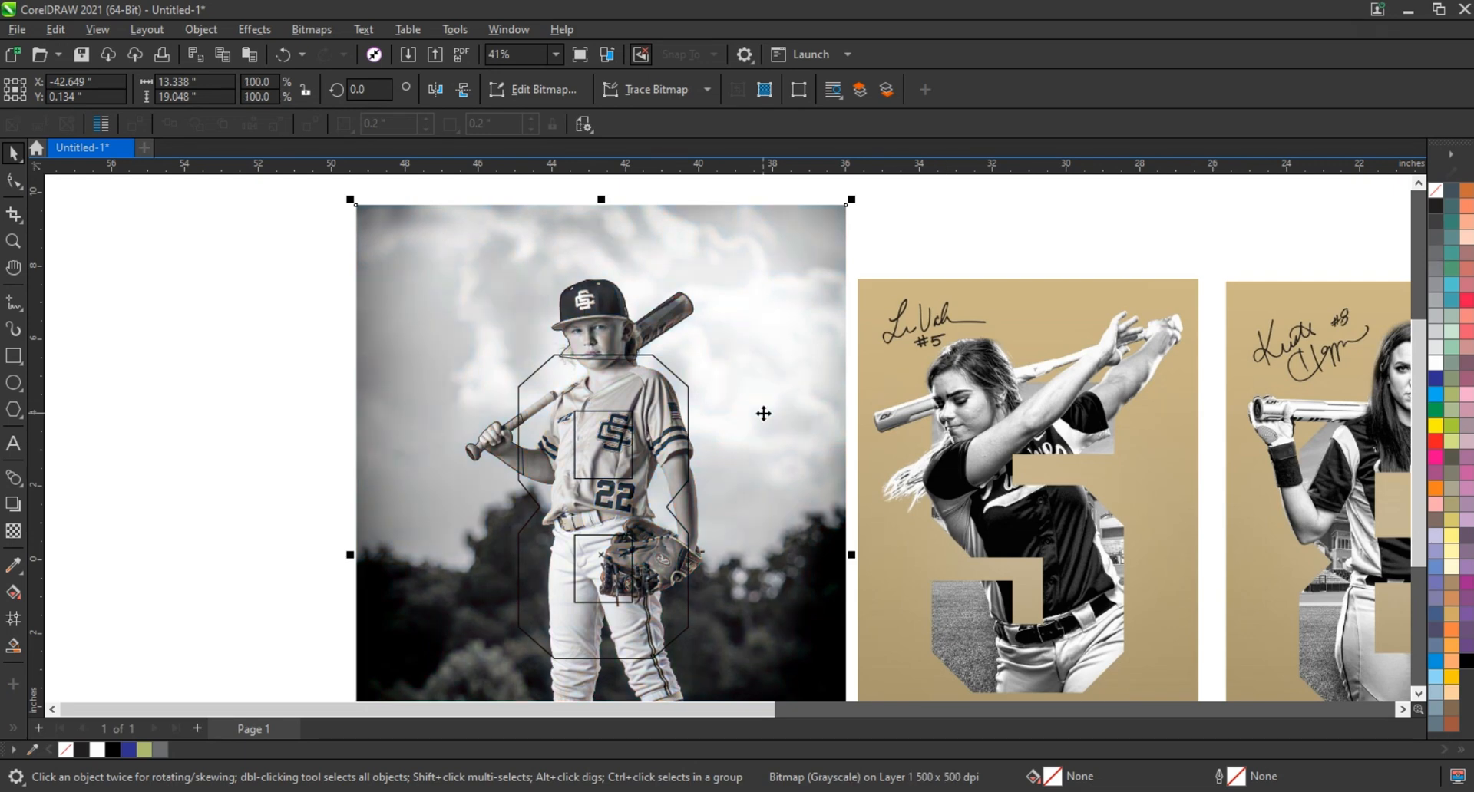
Apply a Gamma adjustment of 0.69 to the grayscale player photo.
click(254, 29)
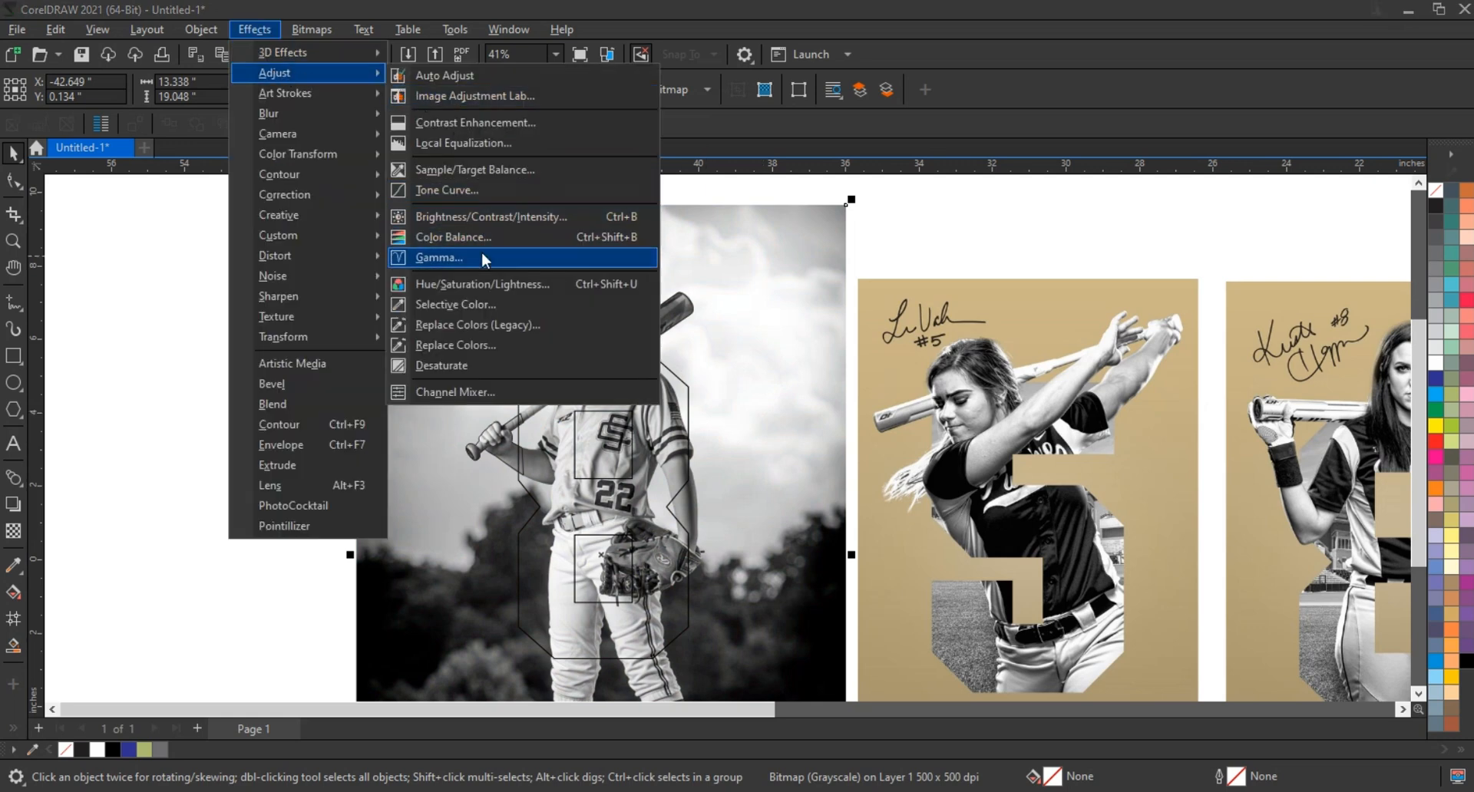
click(552, 292)
drag(817, 336, 1015, 384)
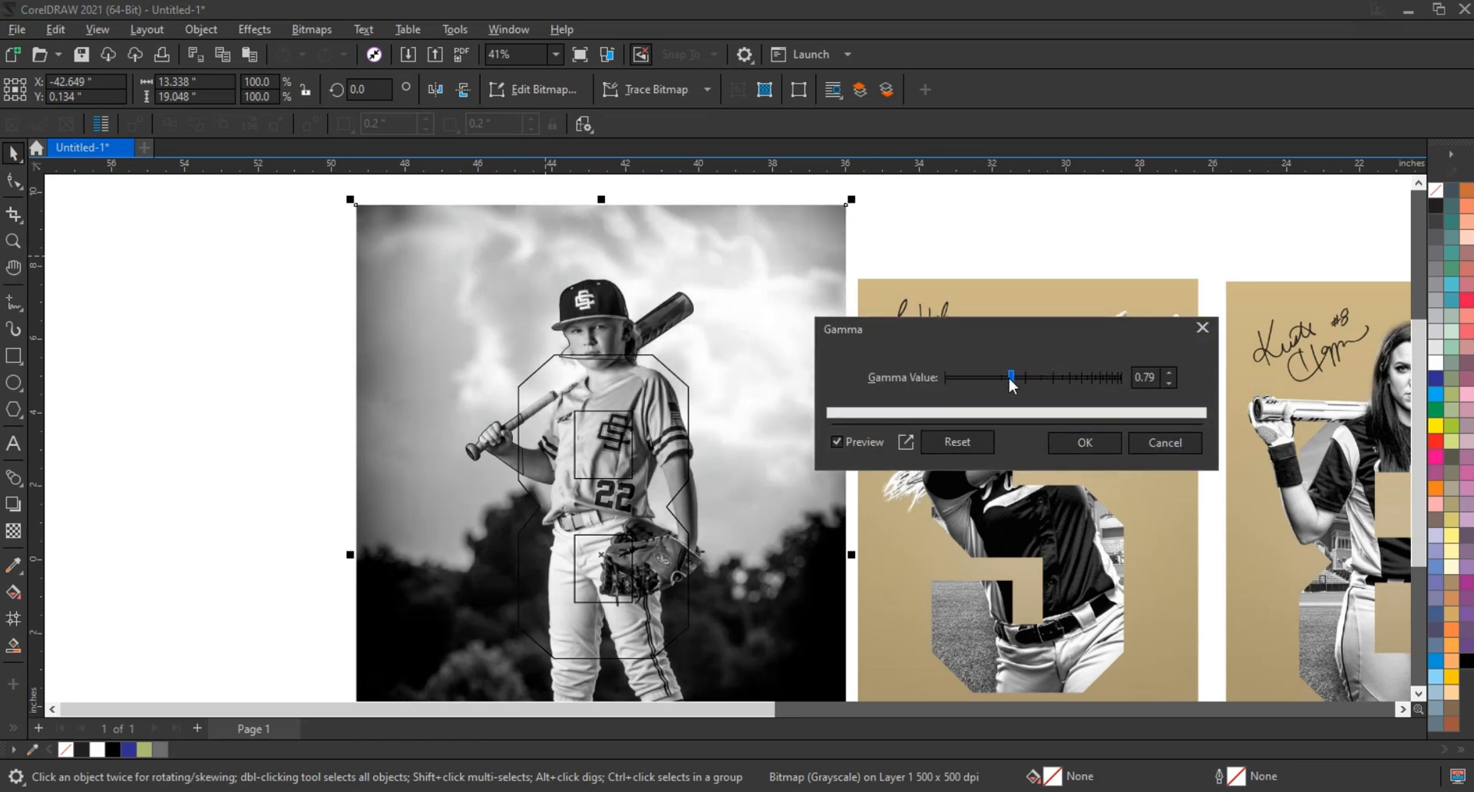
drag(1012, 384, 1007, 382)
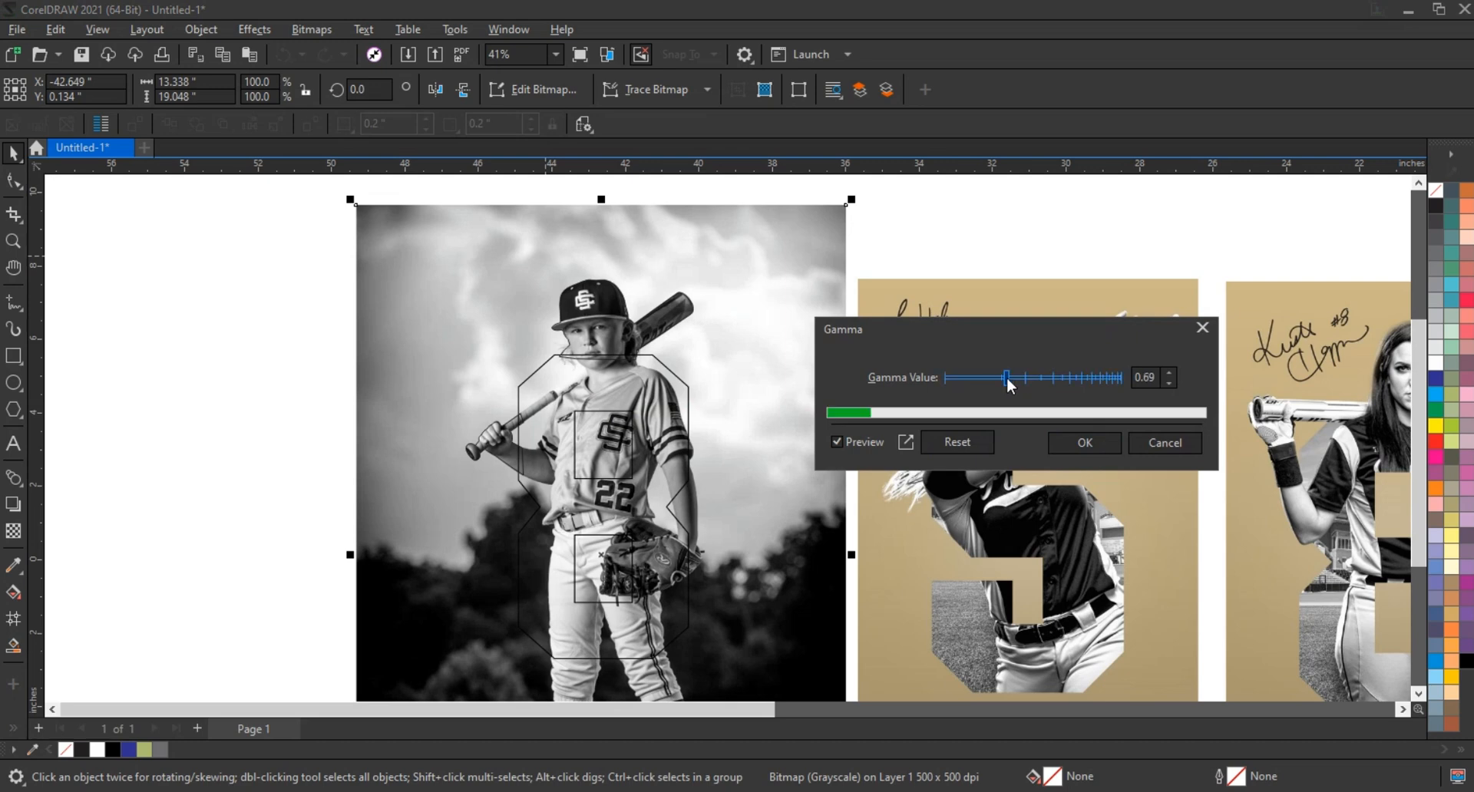
click(1113, 453)
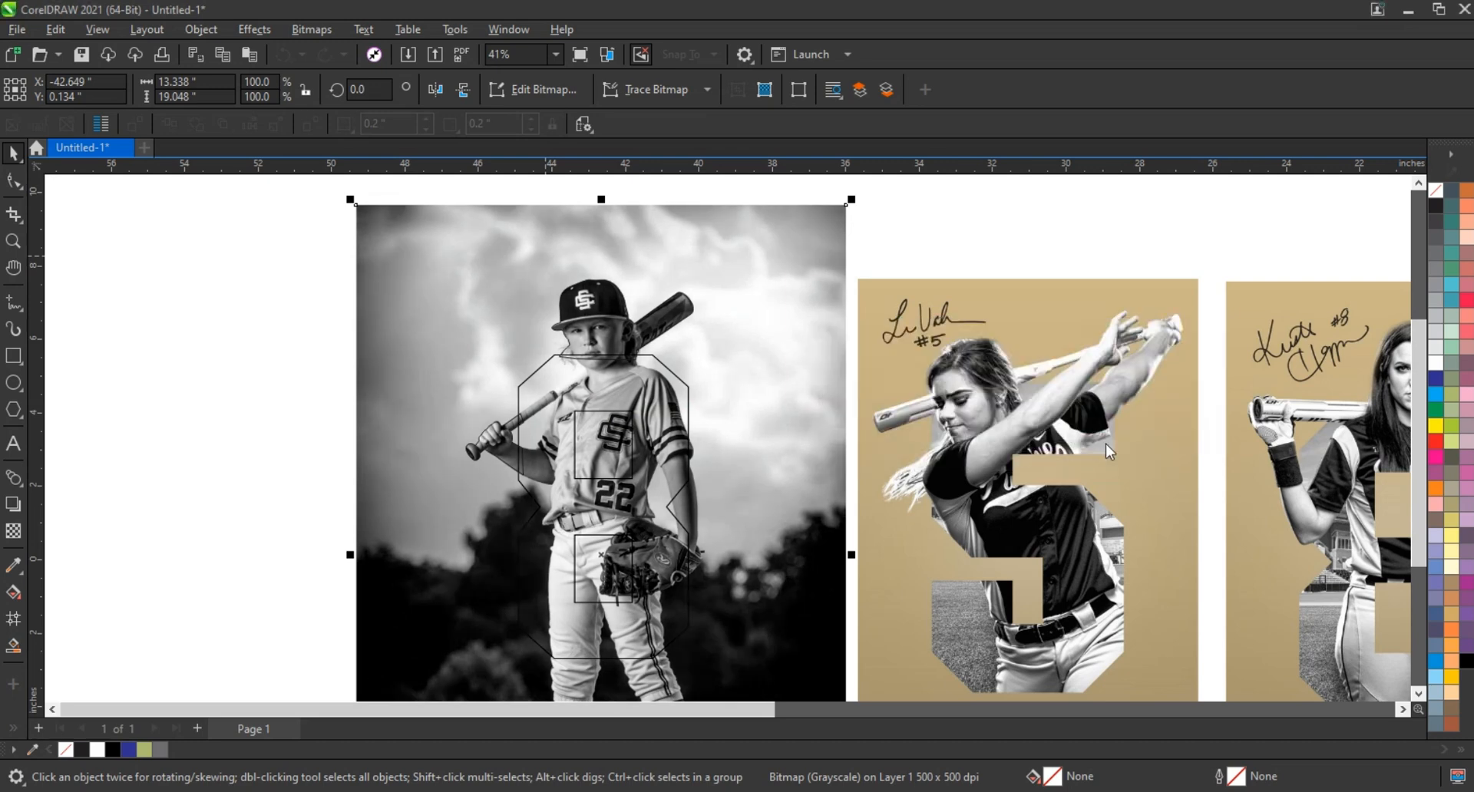
Try moving the grayscale photo beside its original position and undo the move.
click(297, 343)
click(367, 292)
drag(744, 263, 246, 285)
right_click(246, 284)
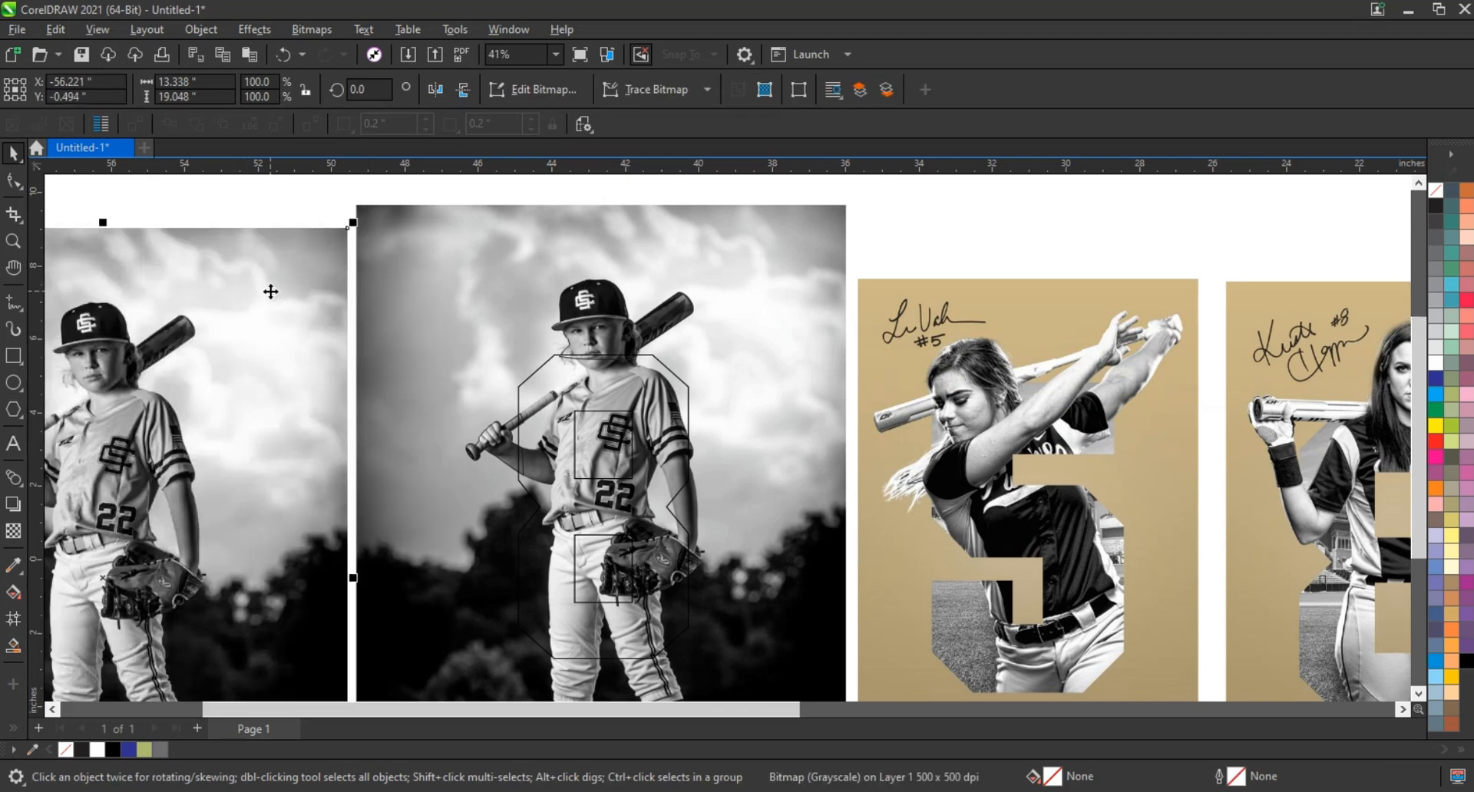
key(ctrl+z)
PowerClip one grayscale photo inside the 8 outline, trying the filled number to one side and undoing that move.
right_click(764, 244)
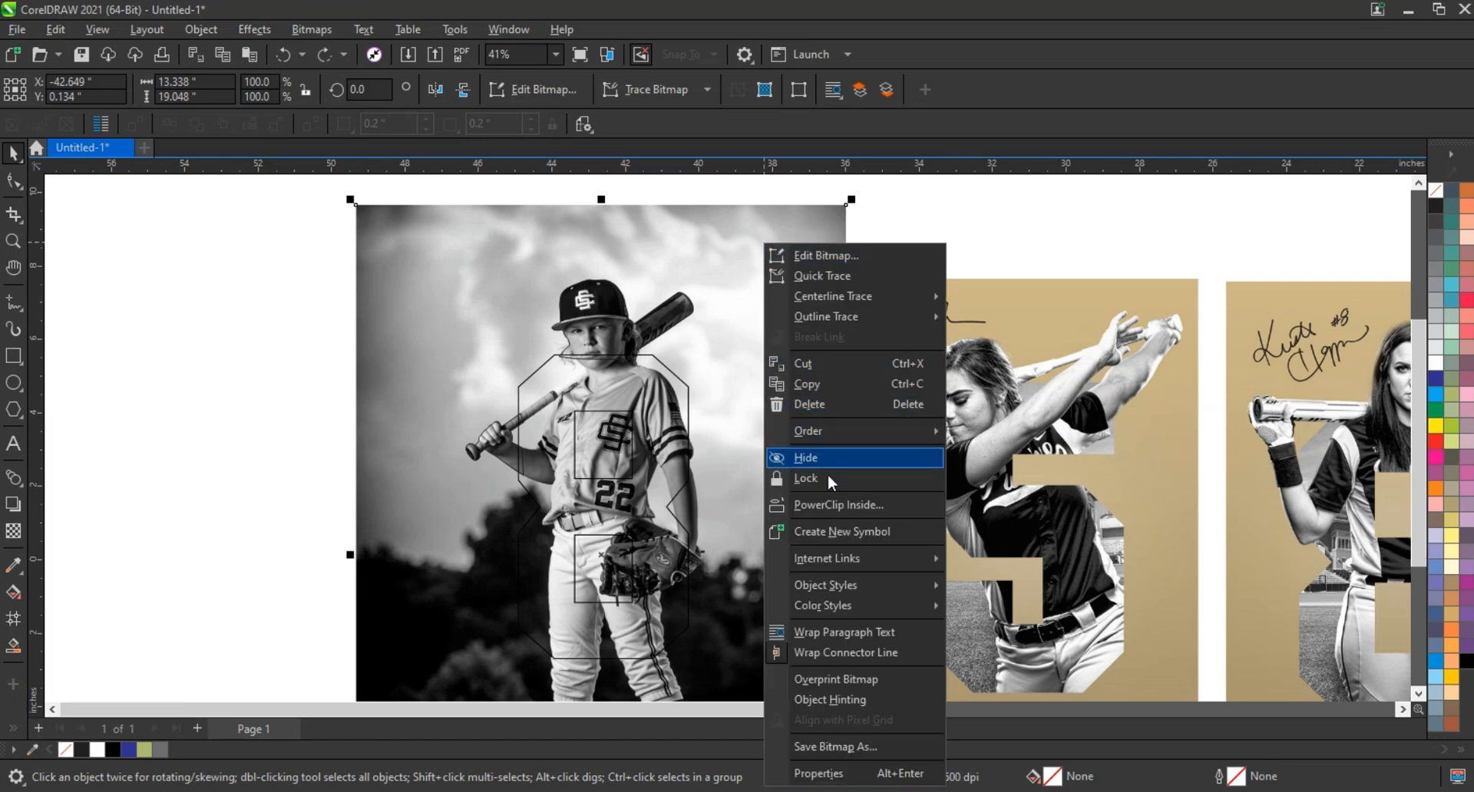
click(837, 504)
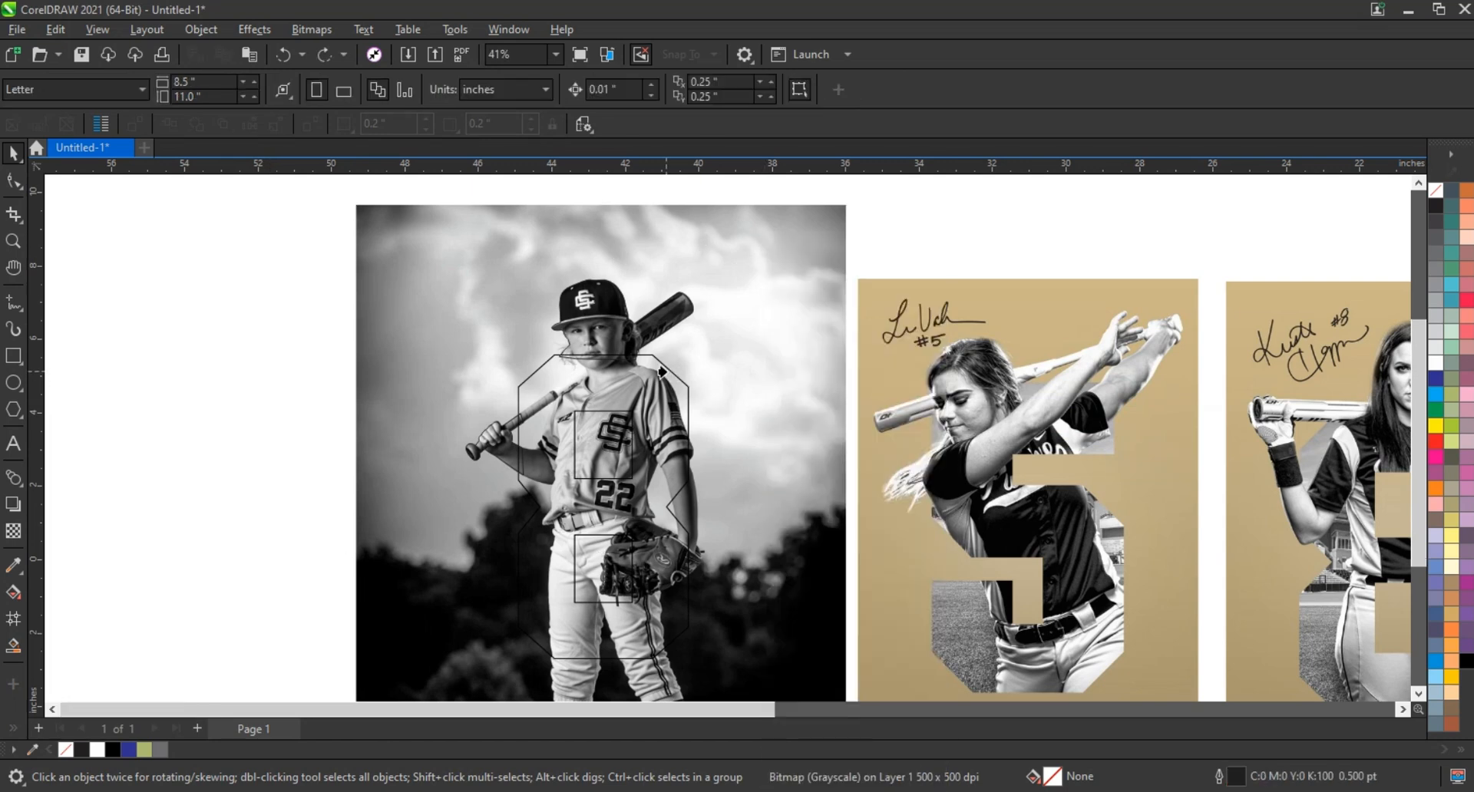
click(665, 370)
drag(668, 430, 224, 422)
key(ctrl+z)
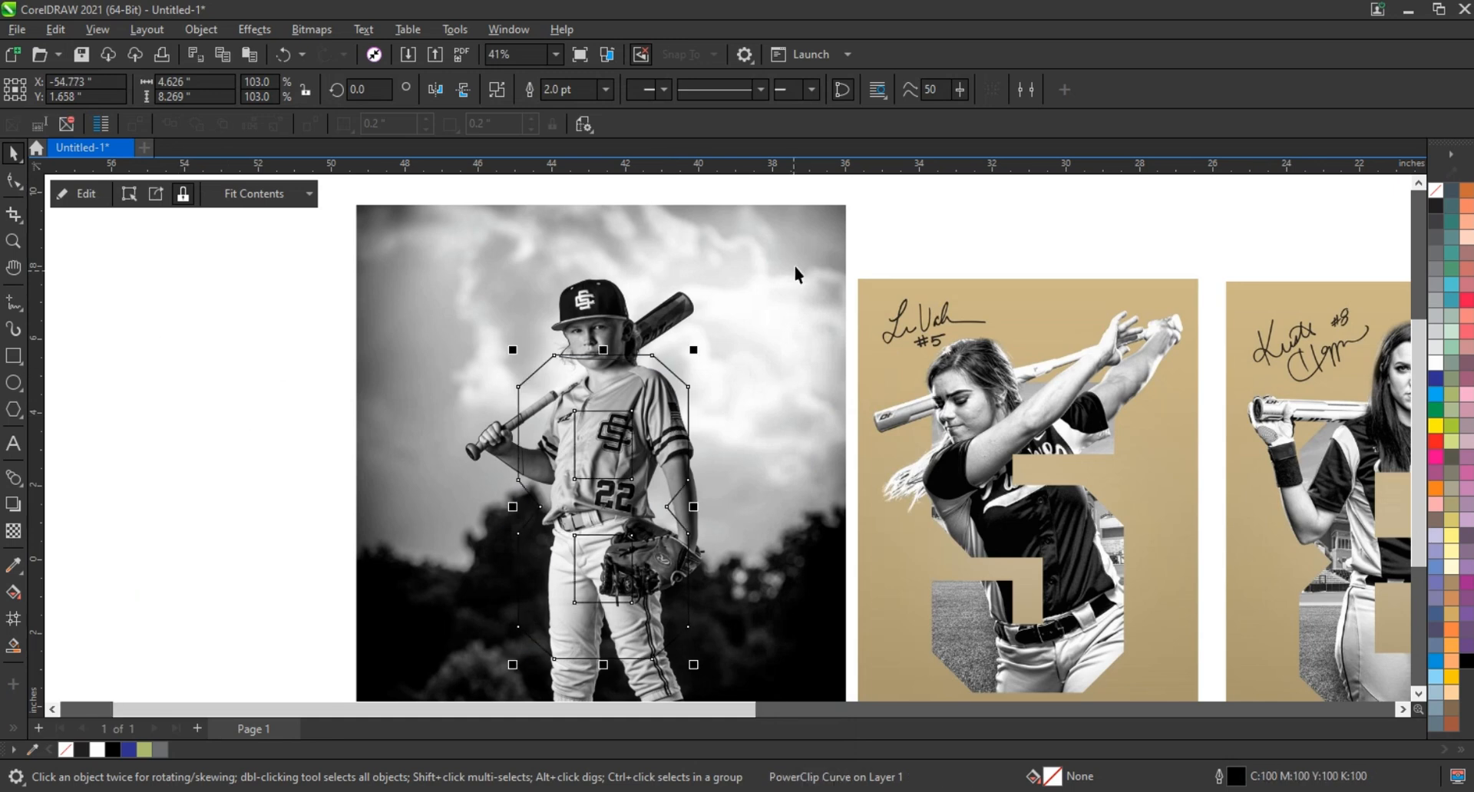
key(ctrl+z)
PowerClip the remaining grayscale photo inside the combined head, bat and hand shape.
right_click(795, 265)
click(847, 513)
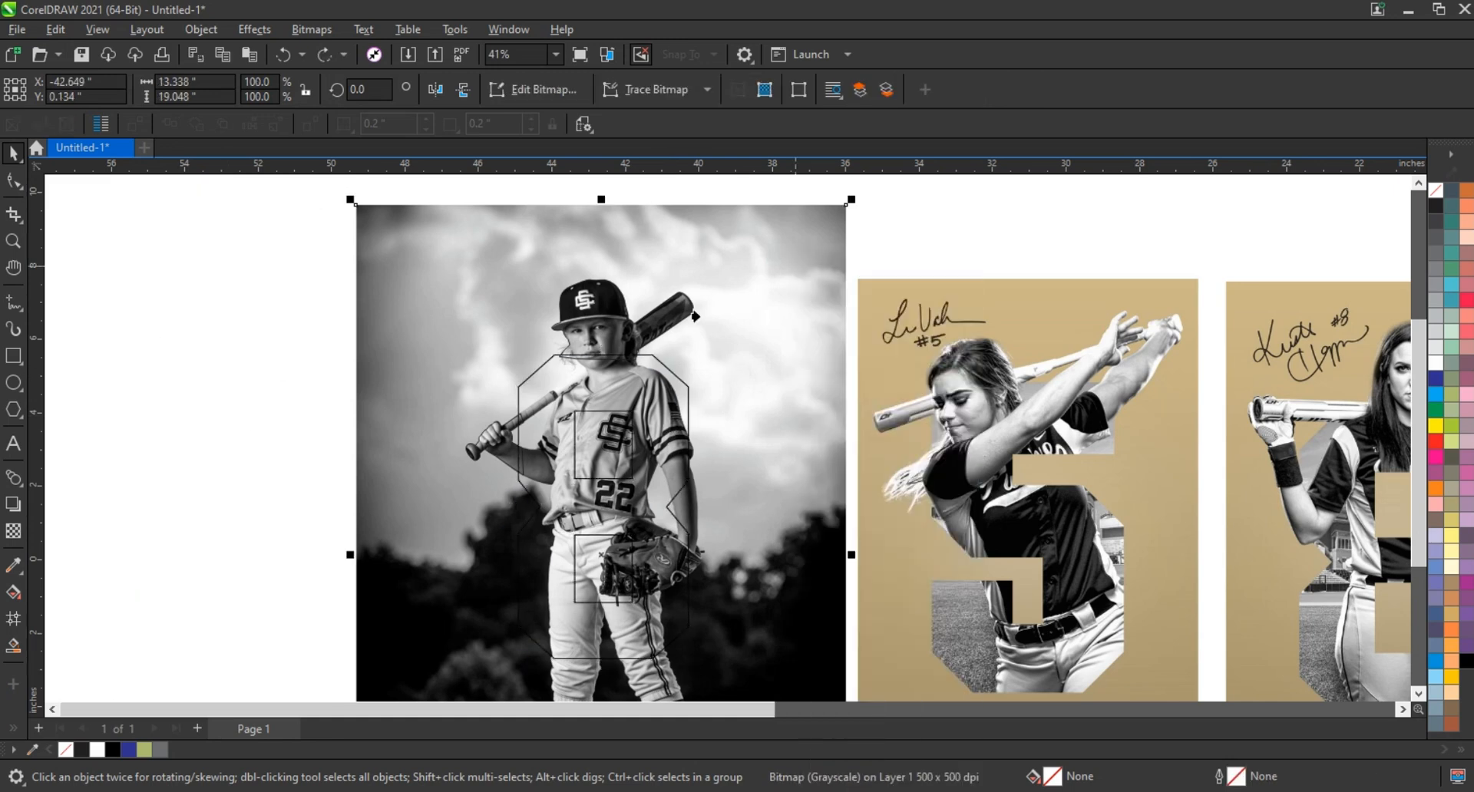
click(595, 302)
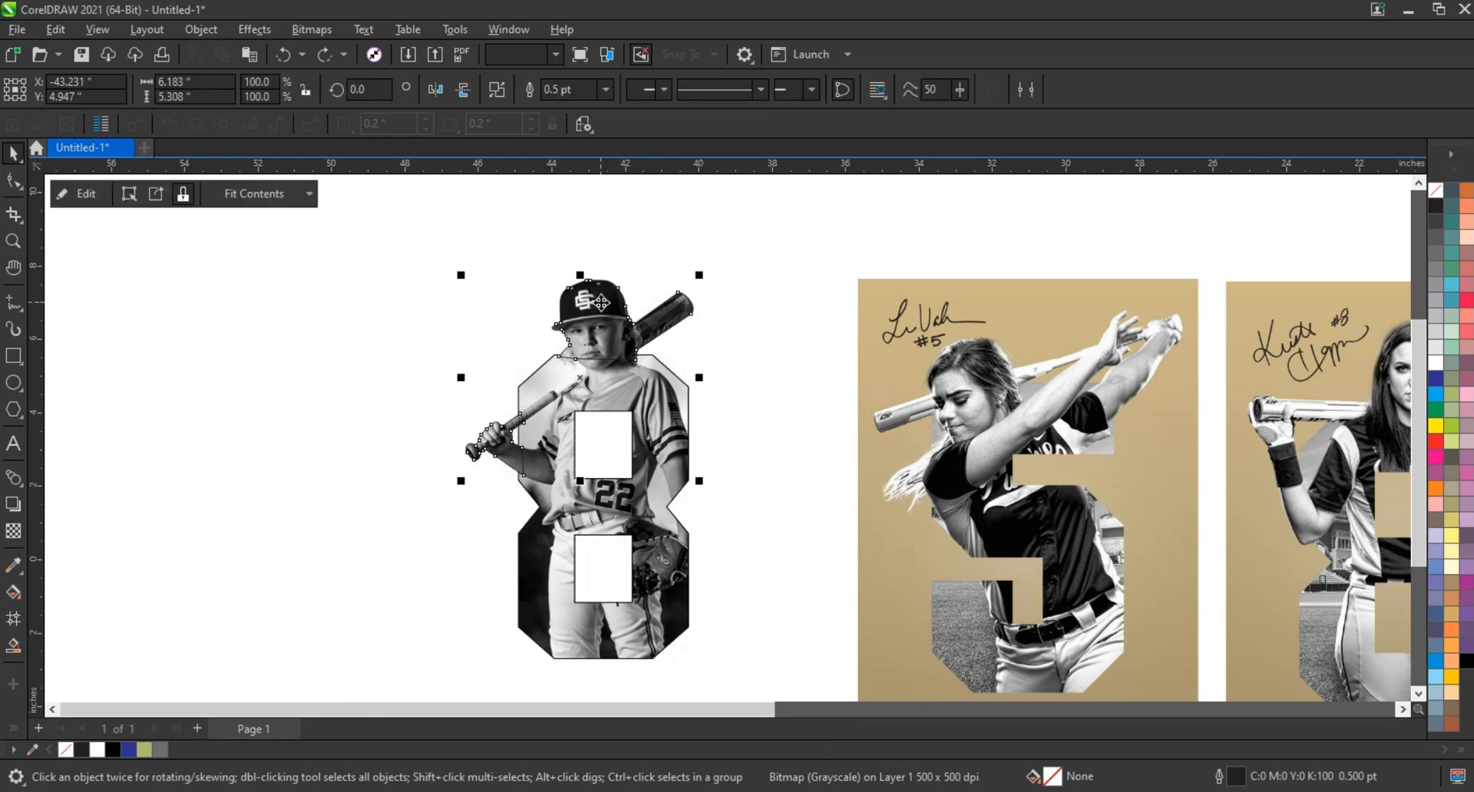
Remove the outlines from both the photo-filled 8 and the head, bat and hand cutout.
click(414, 238)
drag(414, 238, 681, 461)
click(622, 341)
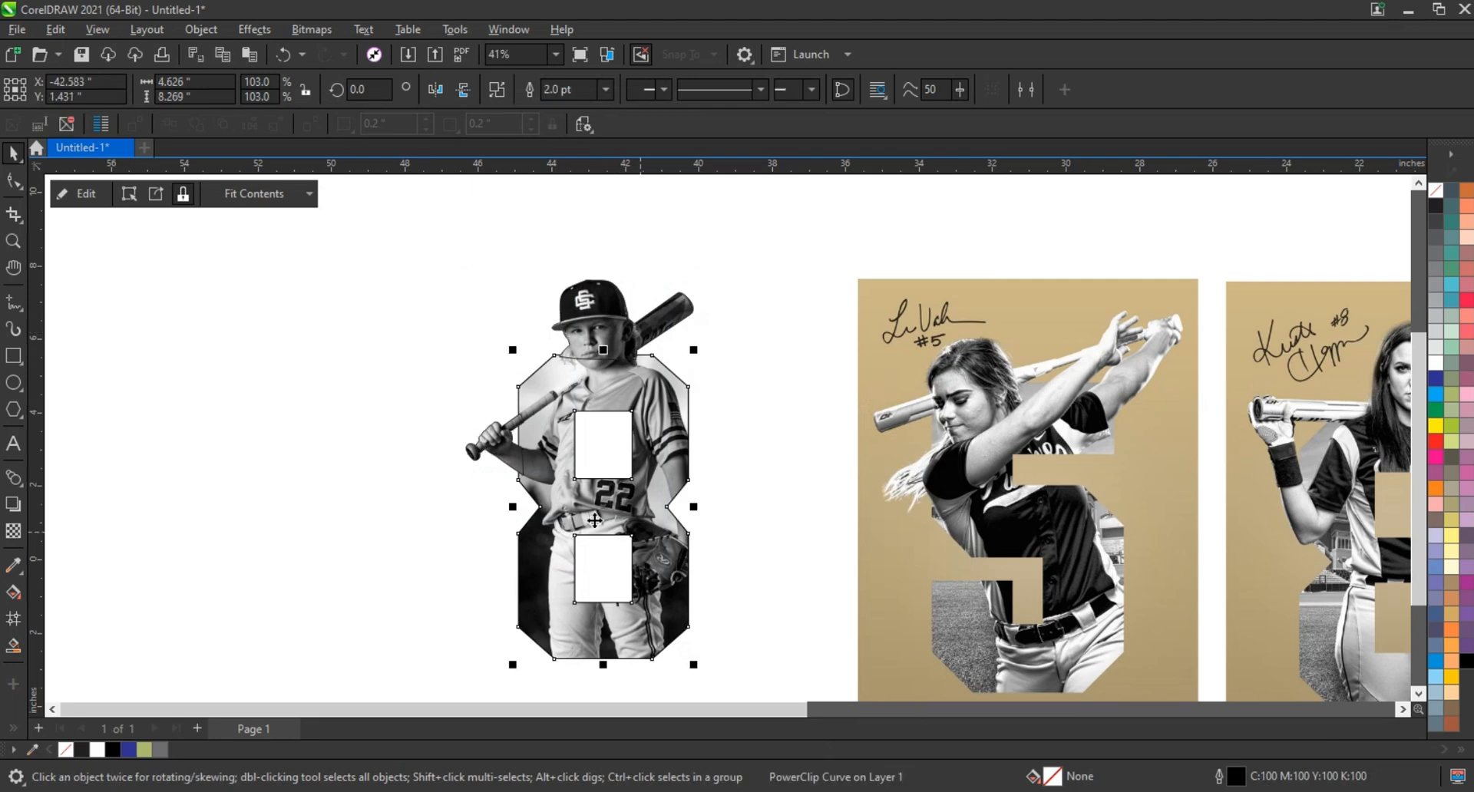
drag(370, 238, 739, 668)
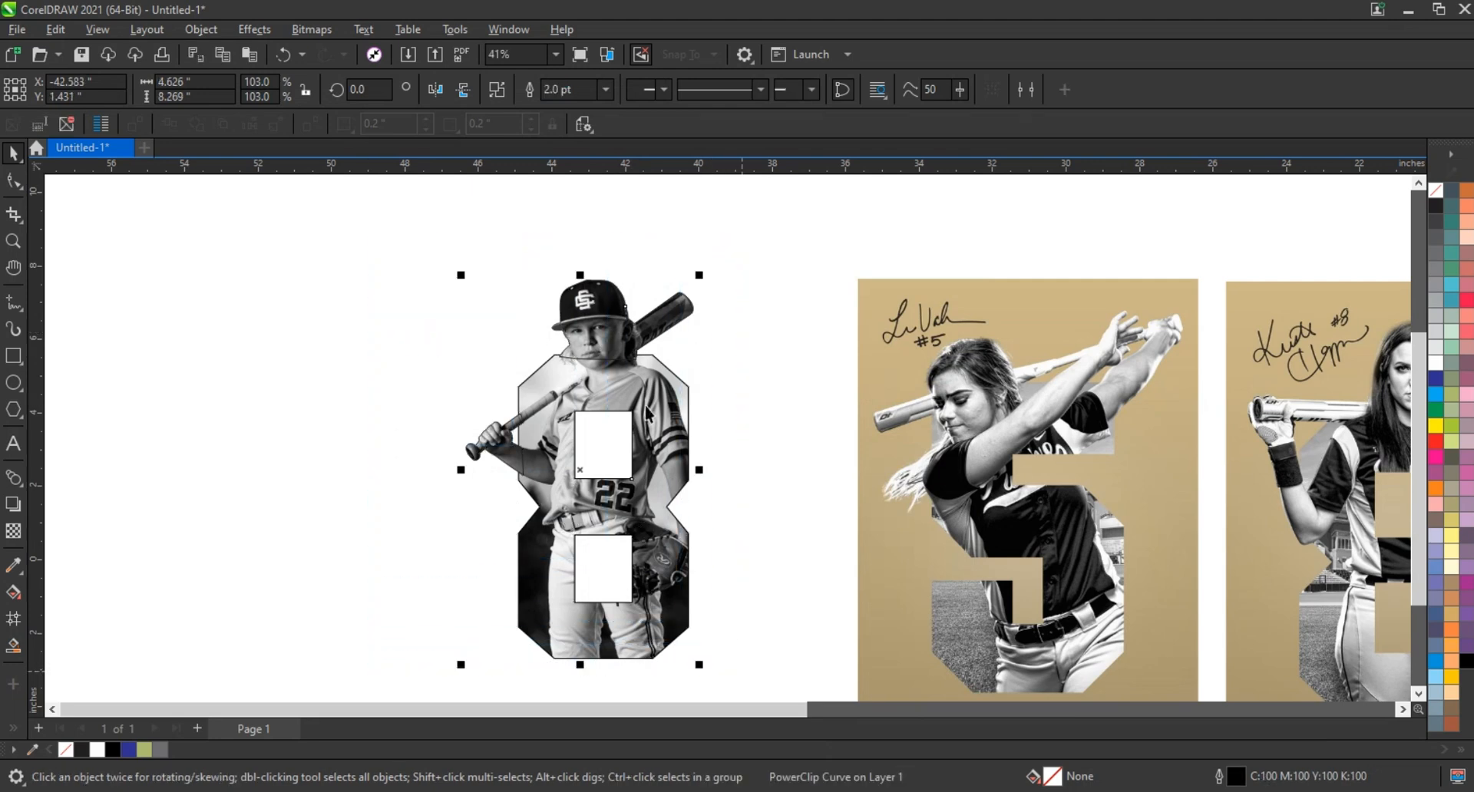
click(531, 92)
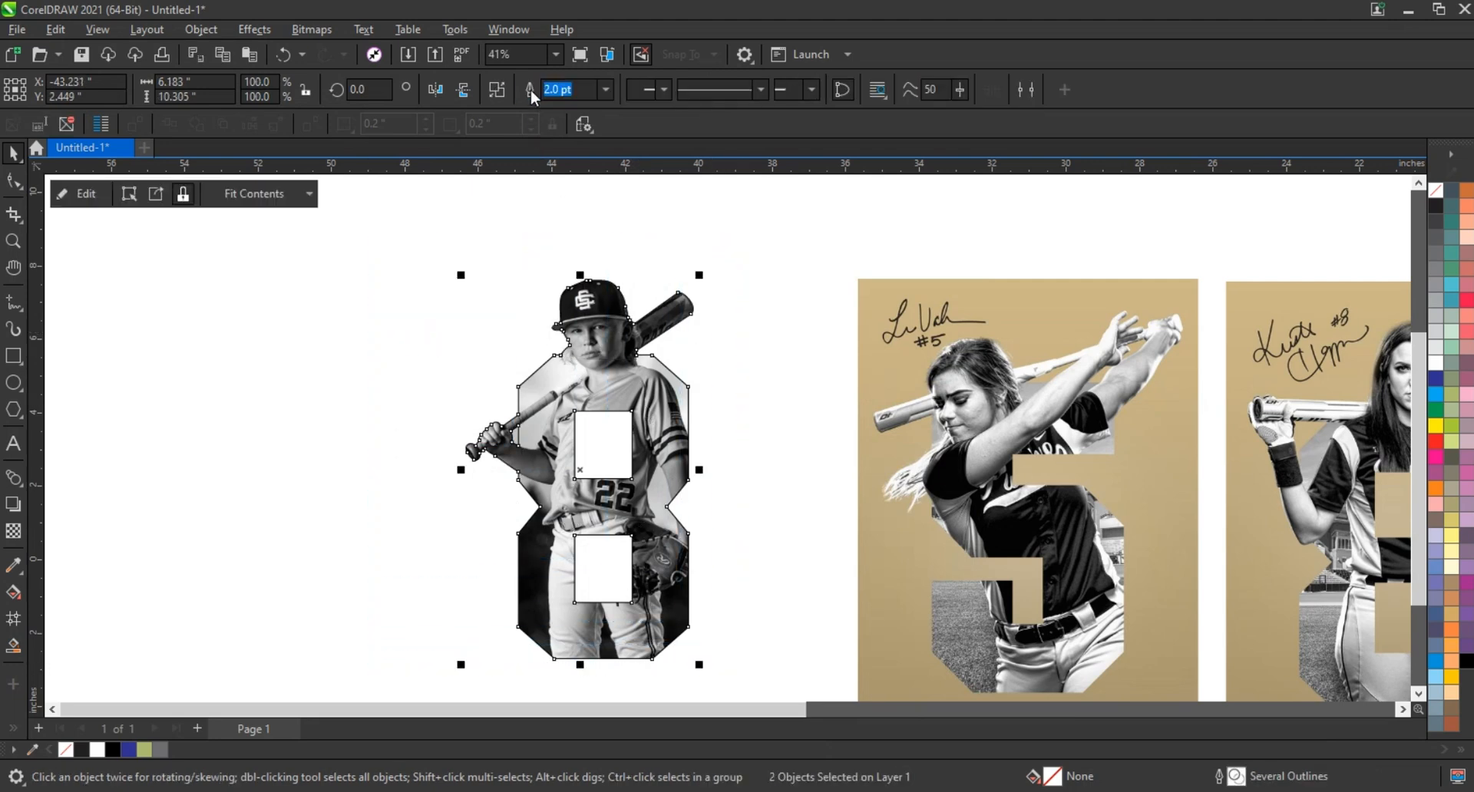
right_click(1441, 200)
click(1350, 204)
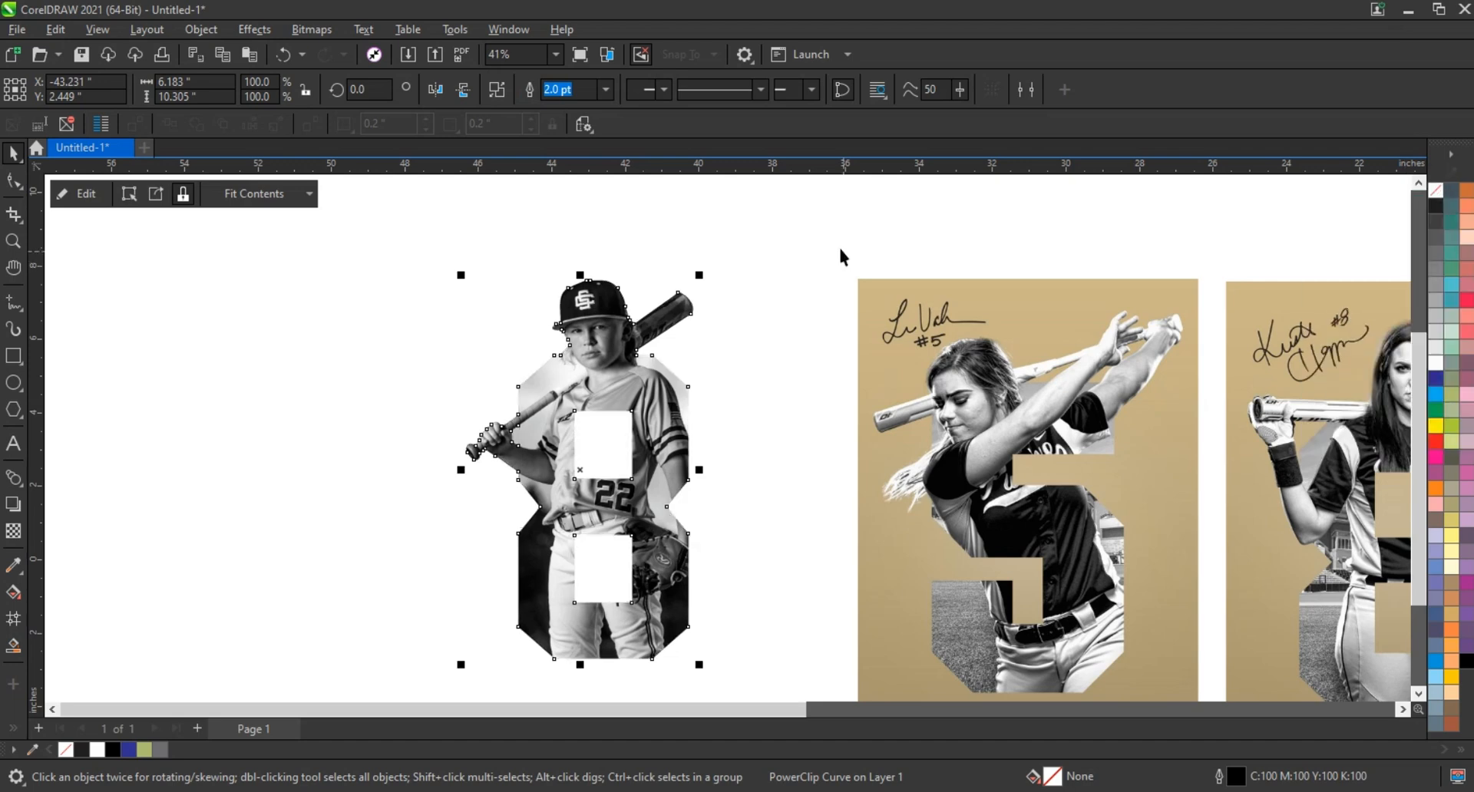
click(787, 261)
Draw a rectangle about 10.4 by 15.1 inches around the player artwork and fill it with tan sampled from the reference poster.
scroll(800, 302, down, 2)
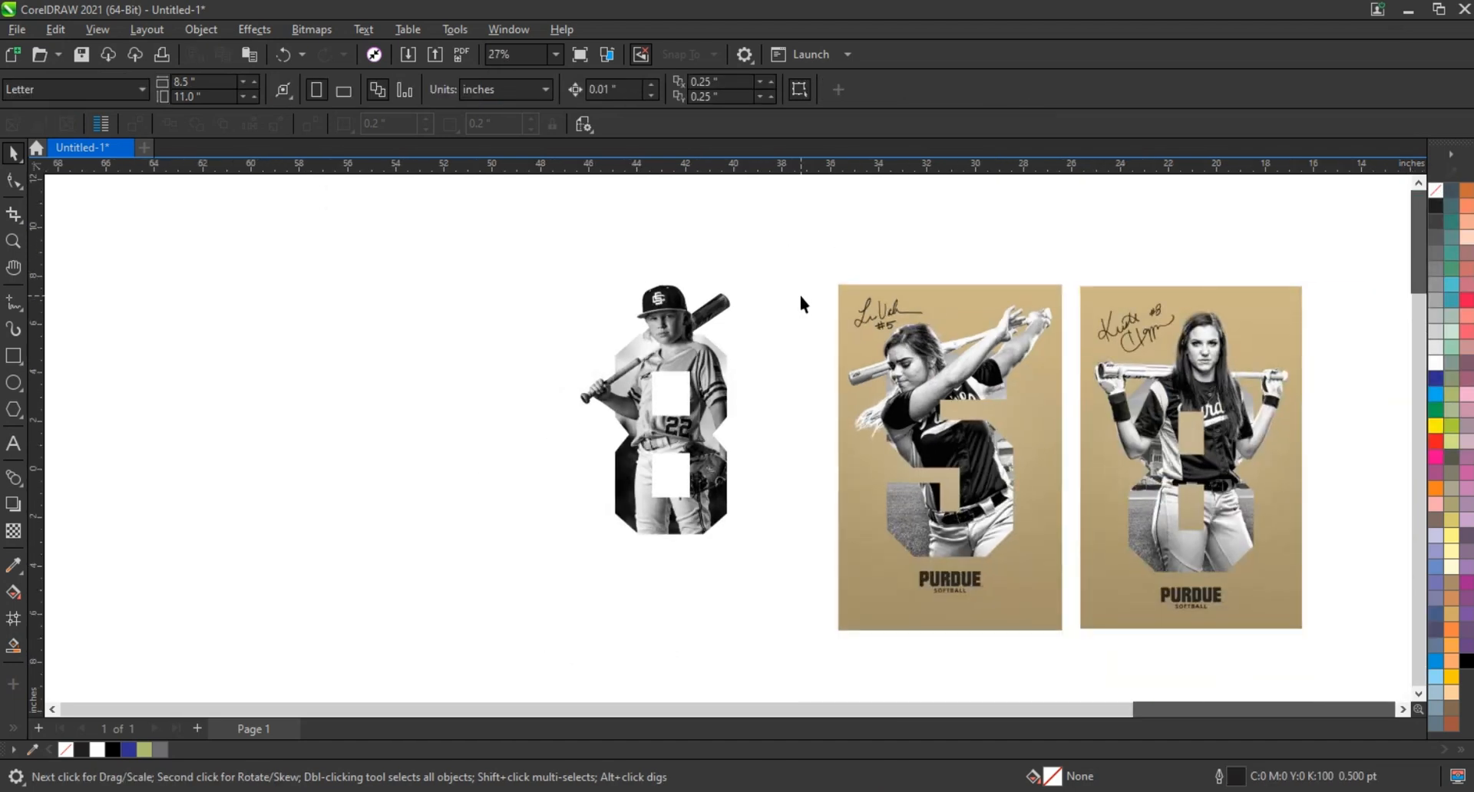
drag(553, 263, 803, 628)
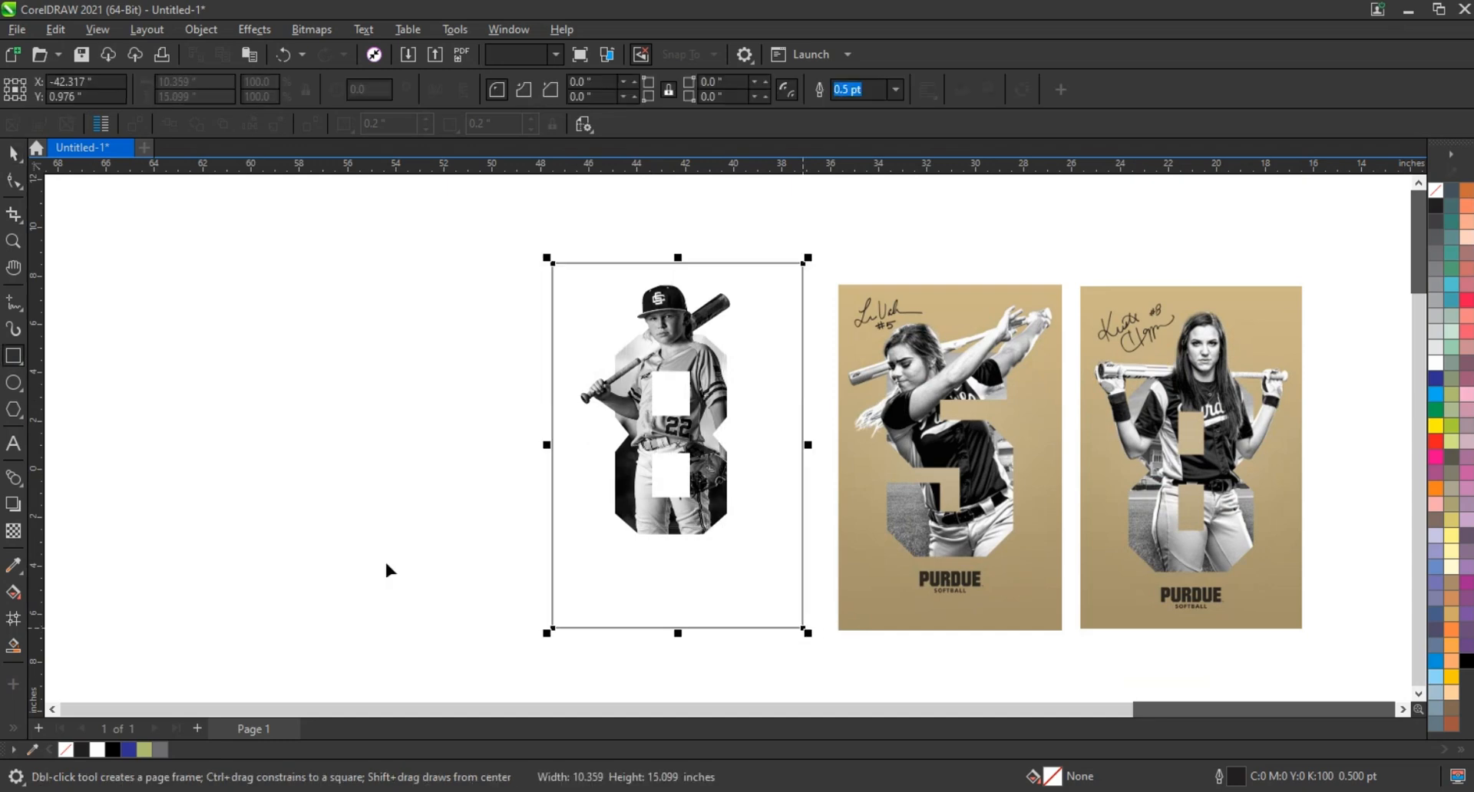
click(887, 465)
click(757, 568)
Send the tan rectangle behind the player artwork and center the artwork on it horizontally and vertically.
click(13, 153)
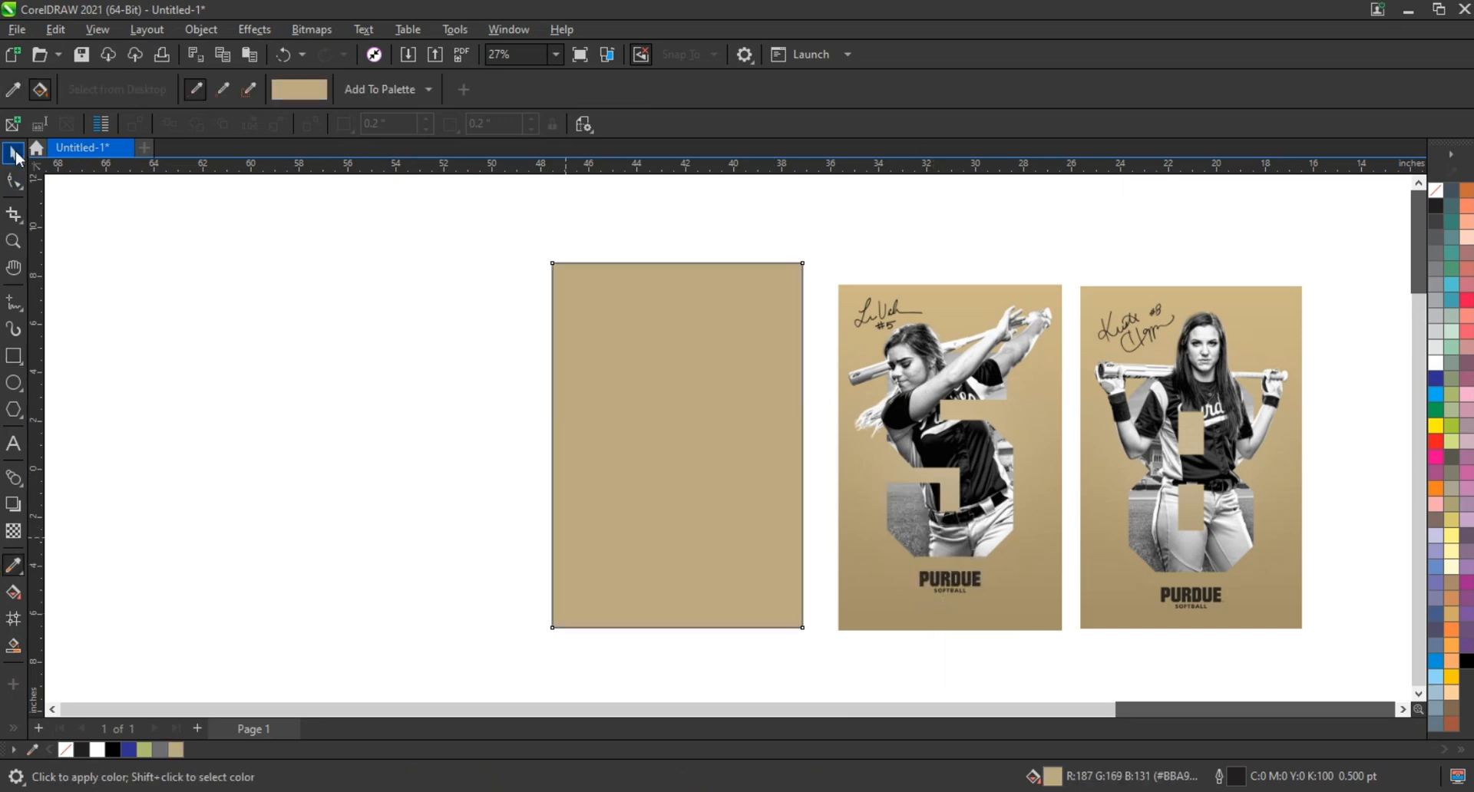
key(shift+Page_Down)
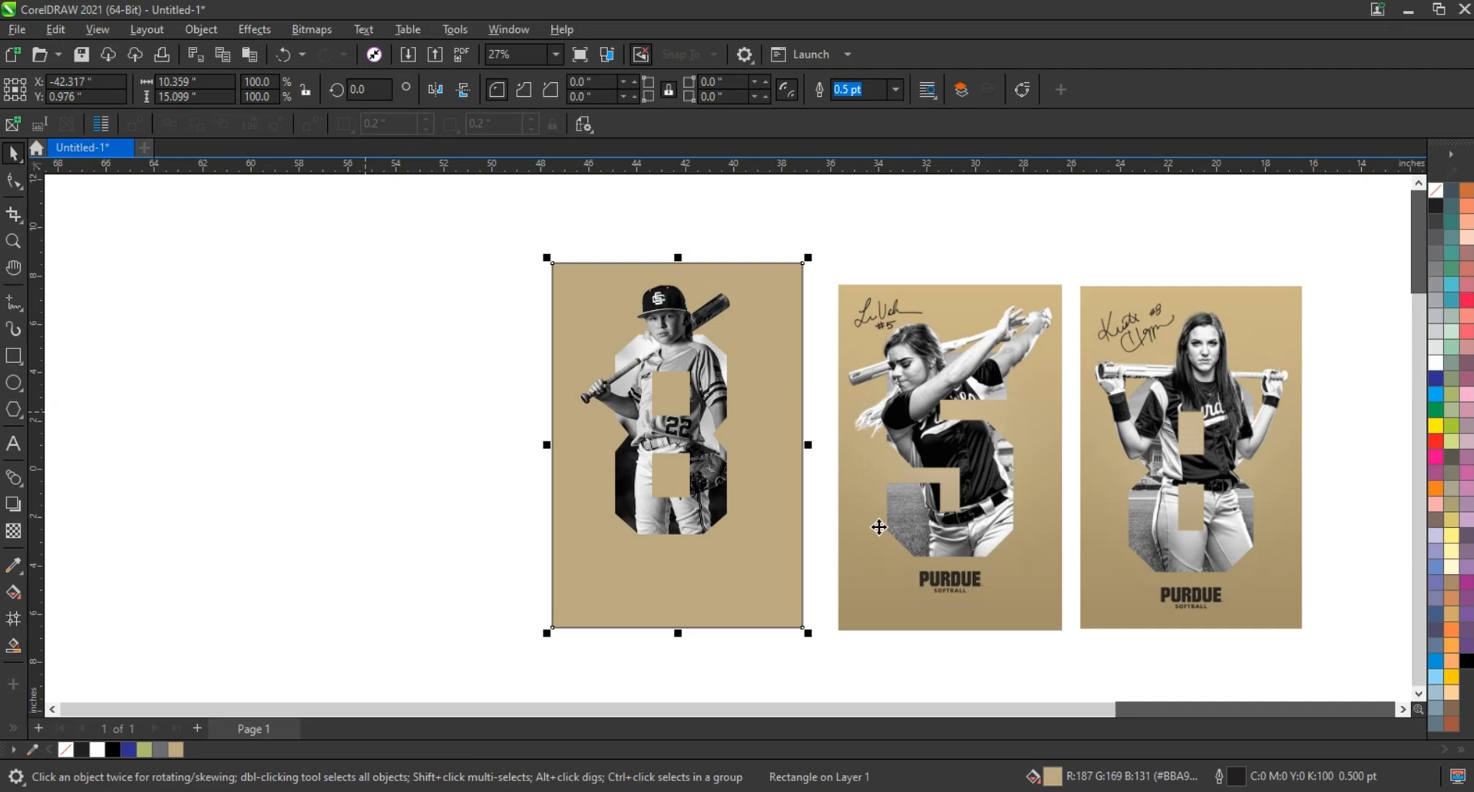
click(724, 503)
shift+click(767, 540)
key(c)
key(e)
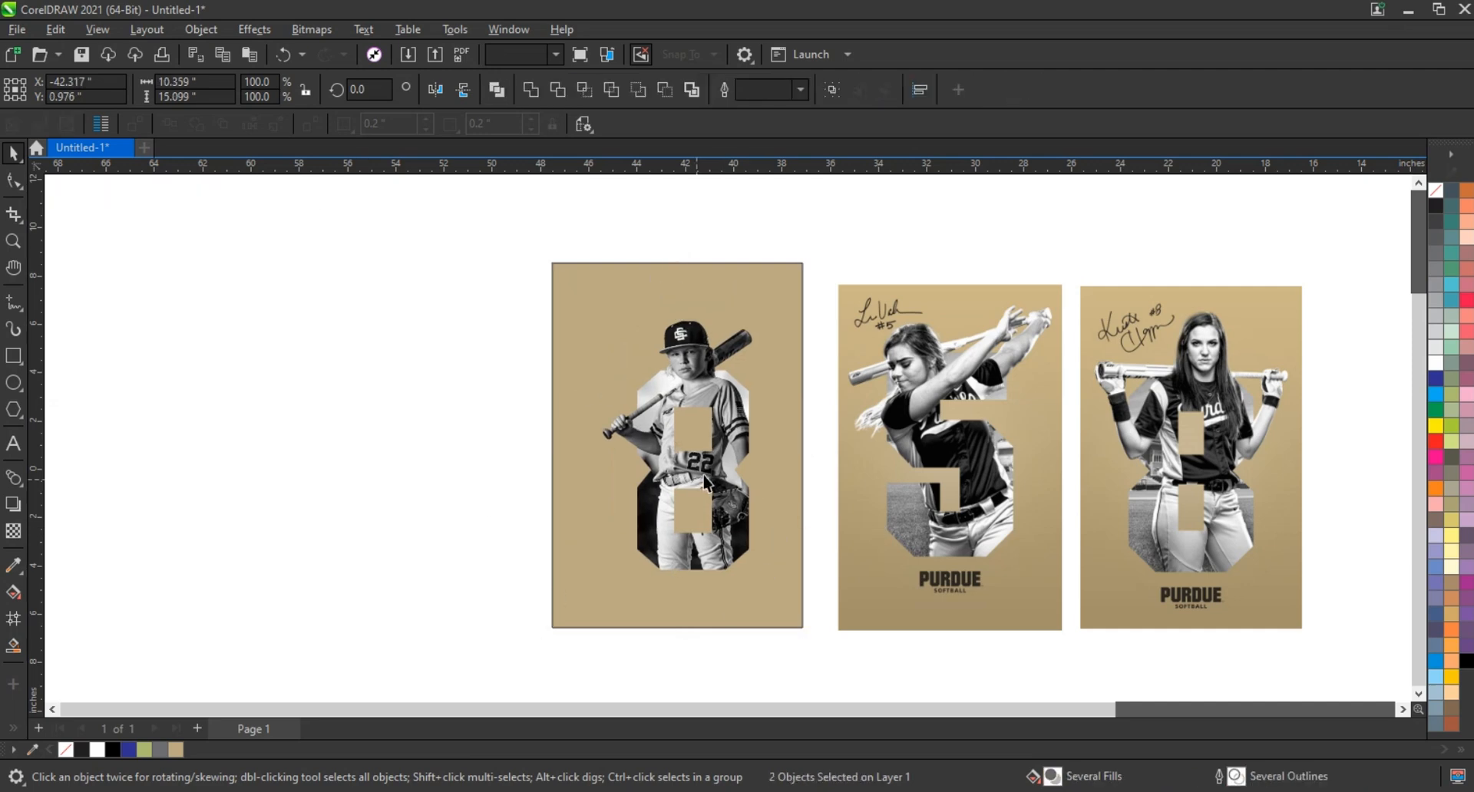
Scale the player artwork up proportionally around its center to about 119% on the tan rectangle.
click(706, 482)
drag(760, 315, 800, 355)
Remove the outline from the tan background rectangle.
right_click(1426, 195)
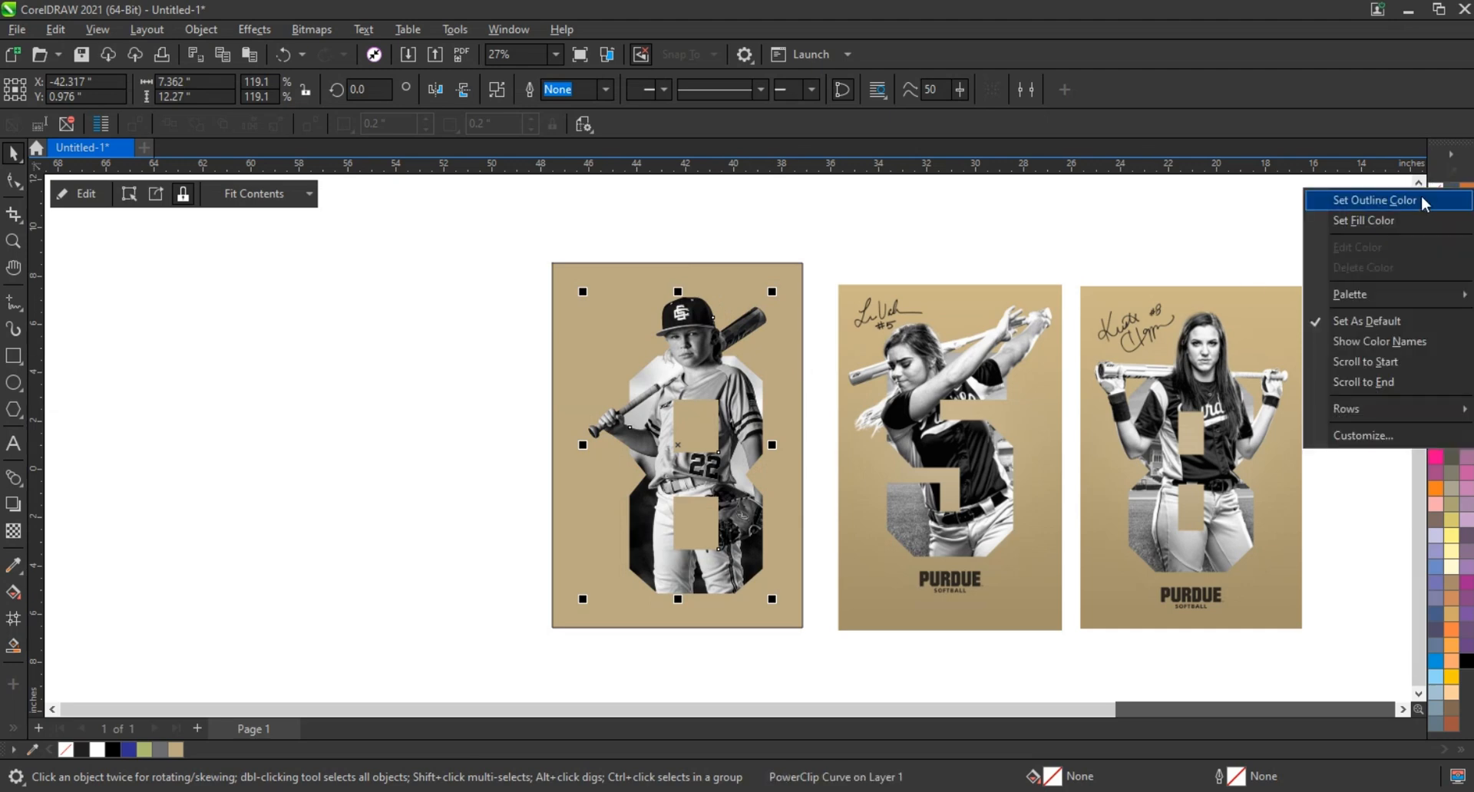
click(798, 280)
click(798, 279)
right_click(1428, 200)
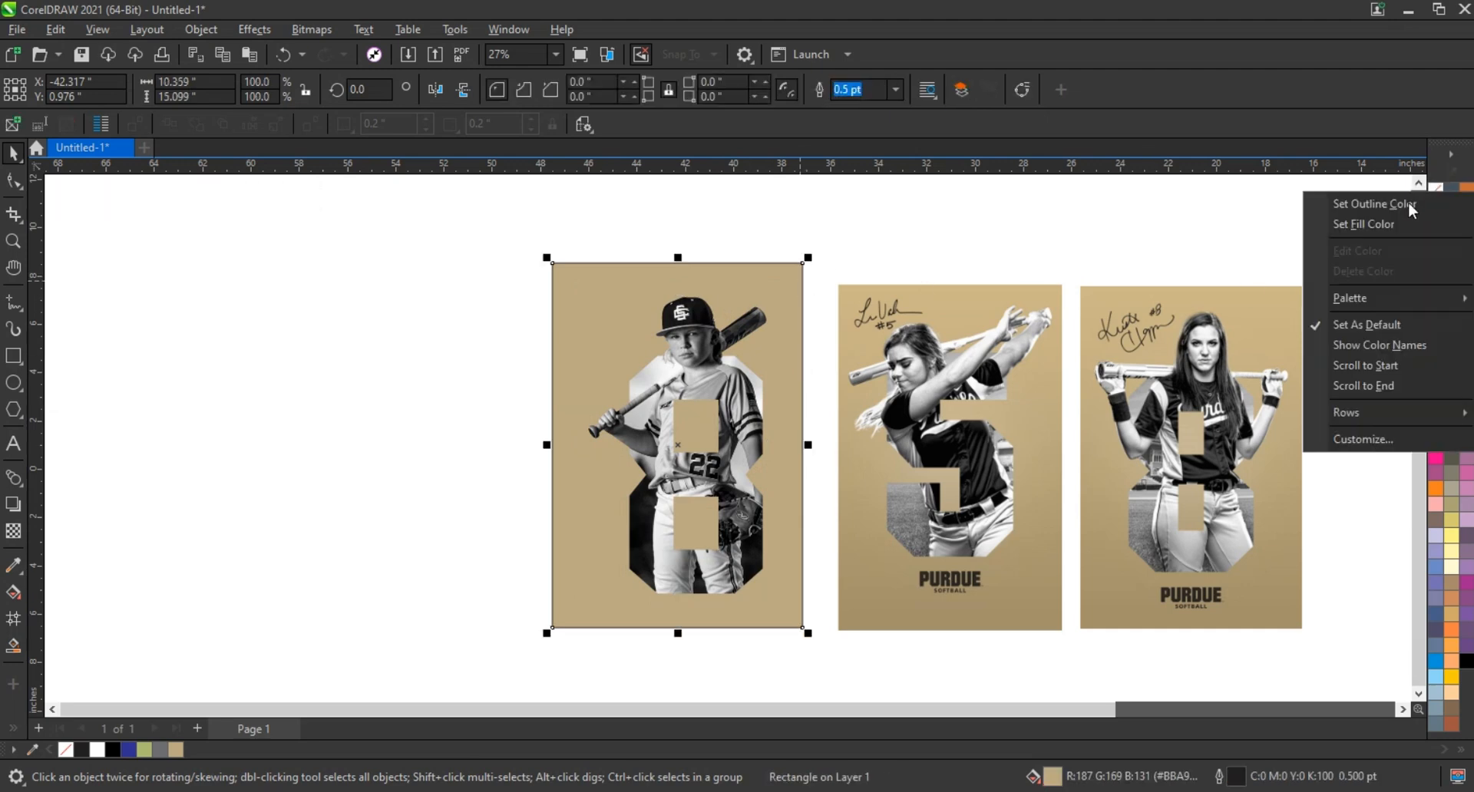
click(1410, 204)
click(853, 205)
Compare the finished poster with the two reference posters up close in a full-screen preview.
click(13, 241)
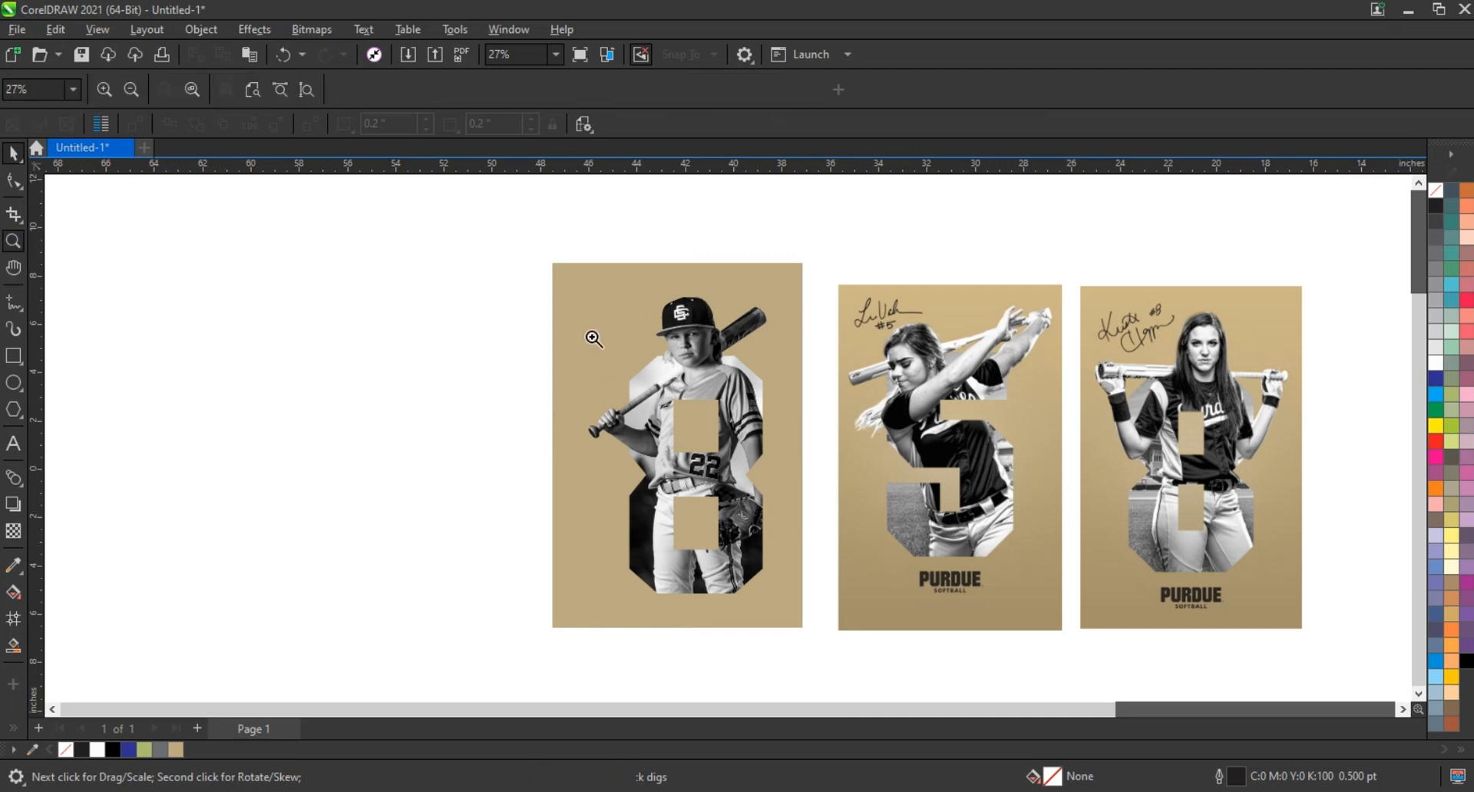
drag(492, 258, 1306, 619)
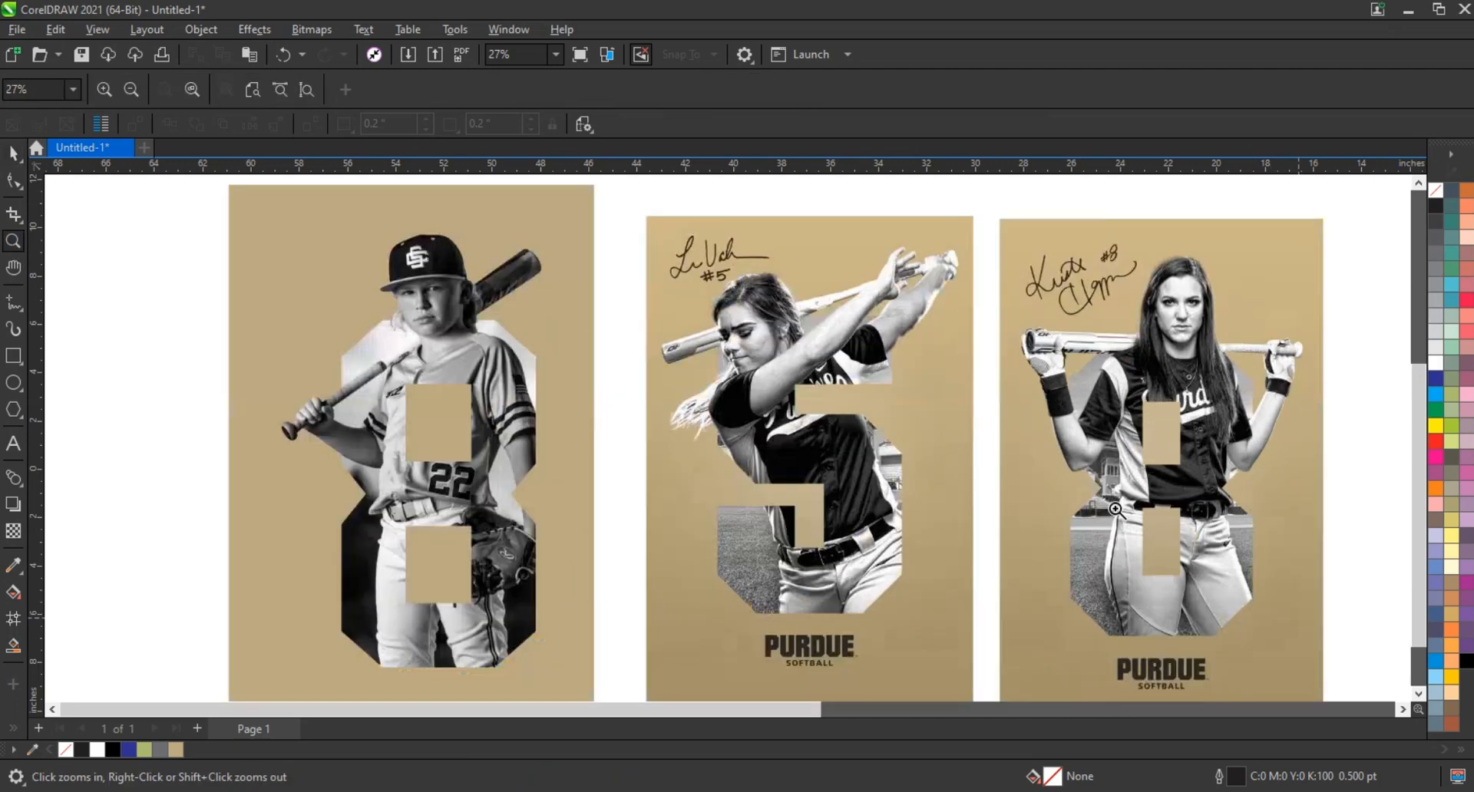
click(13, 153)
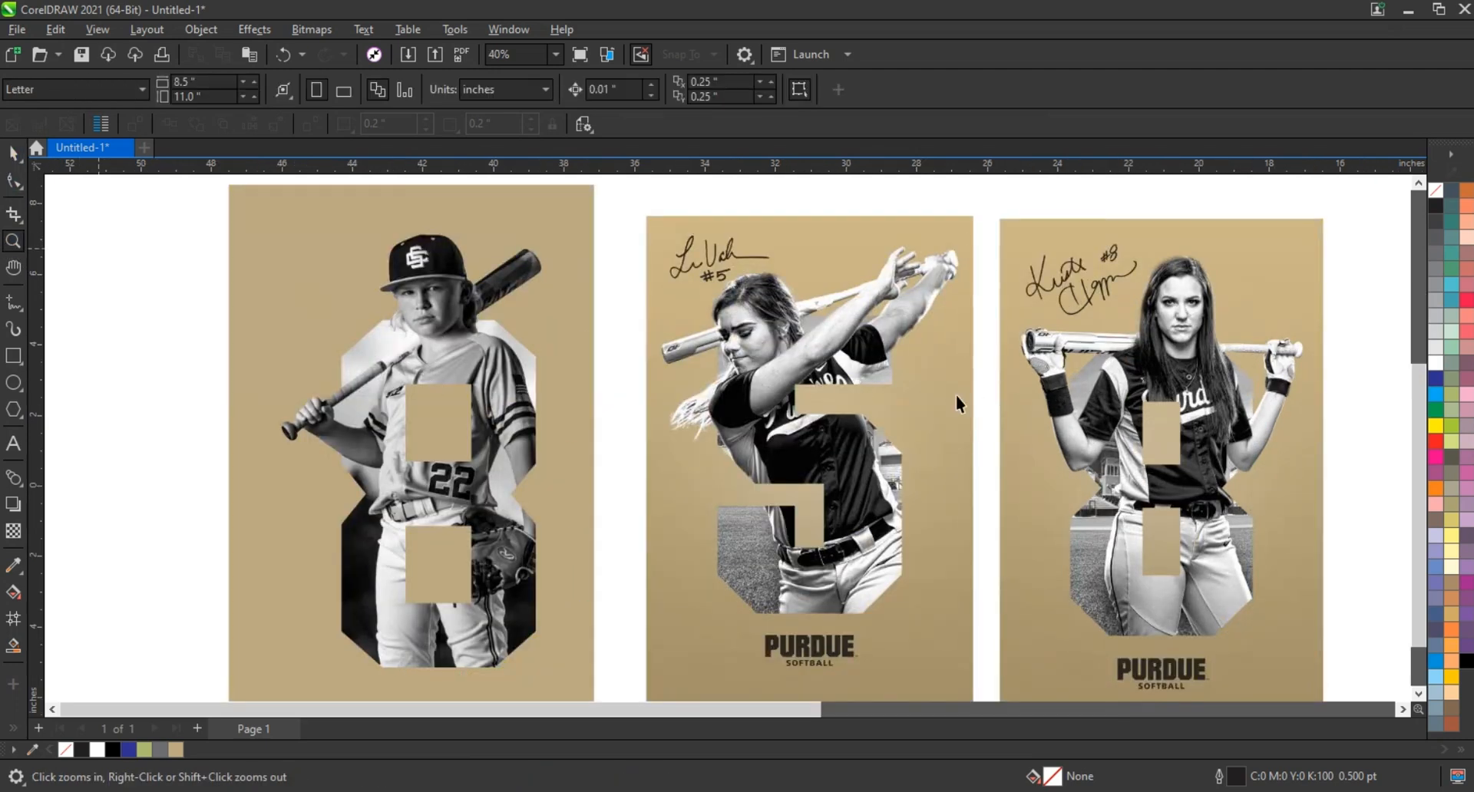
key(F9)
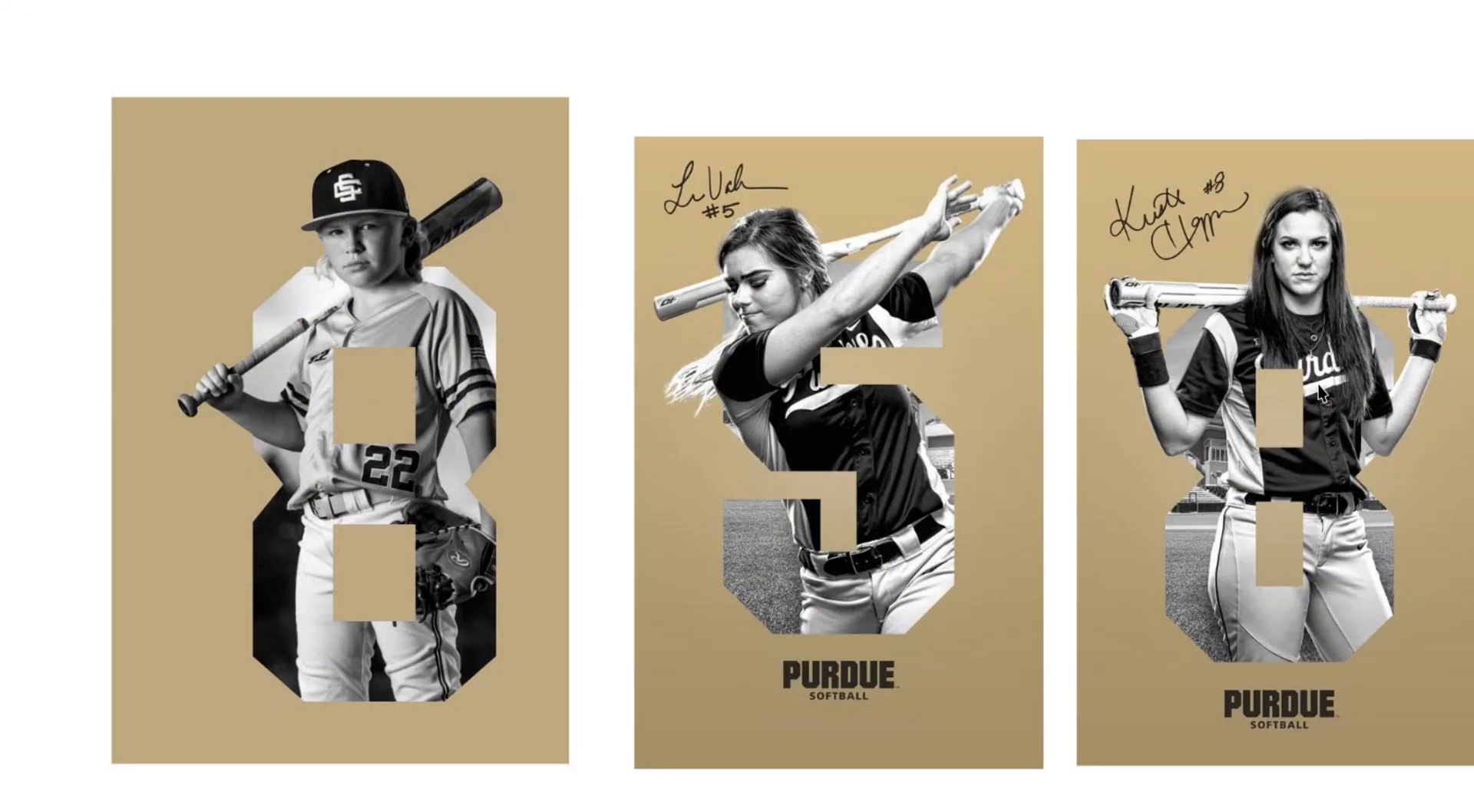